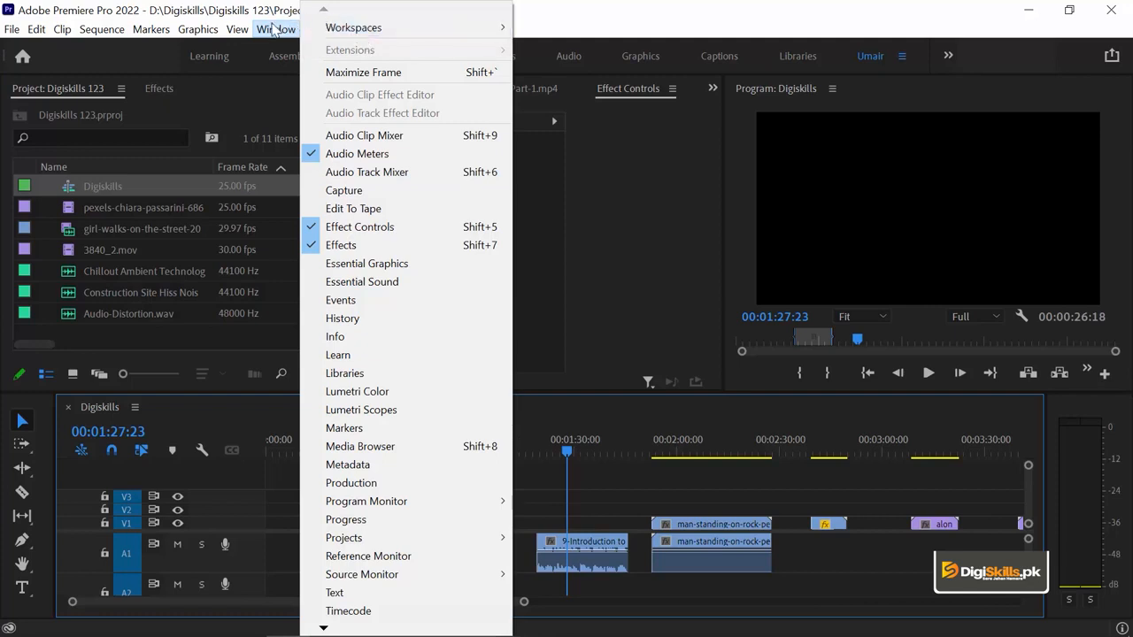
# Step: Open the Audio Track Mixer for the Digiskills sequence and examine its track channels in an enlarged view
pyautogui.click(389, 173)
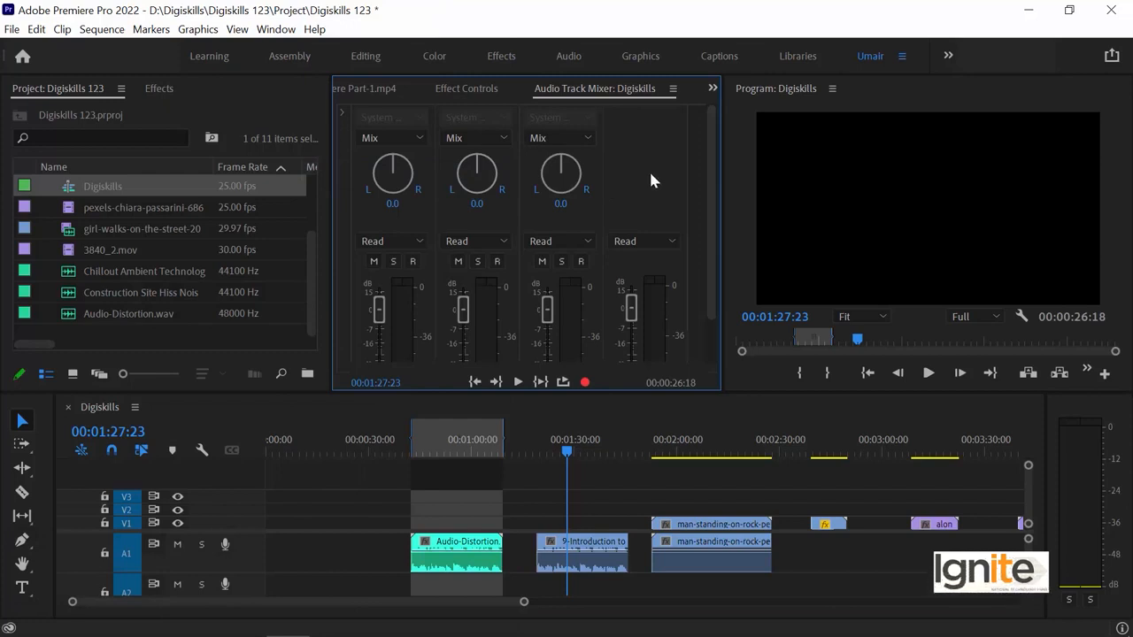
pyautogui.press('`')
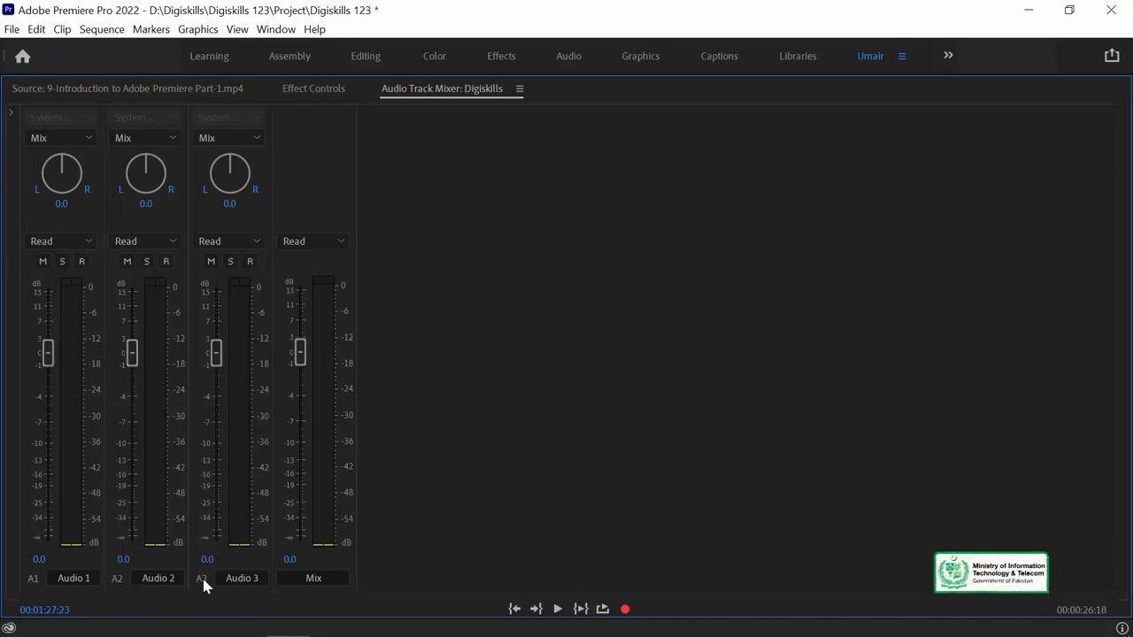
pyautogui.press('`')
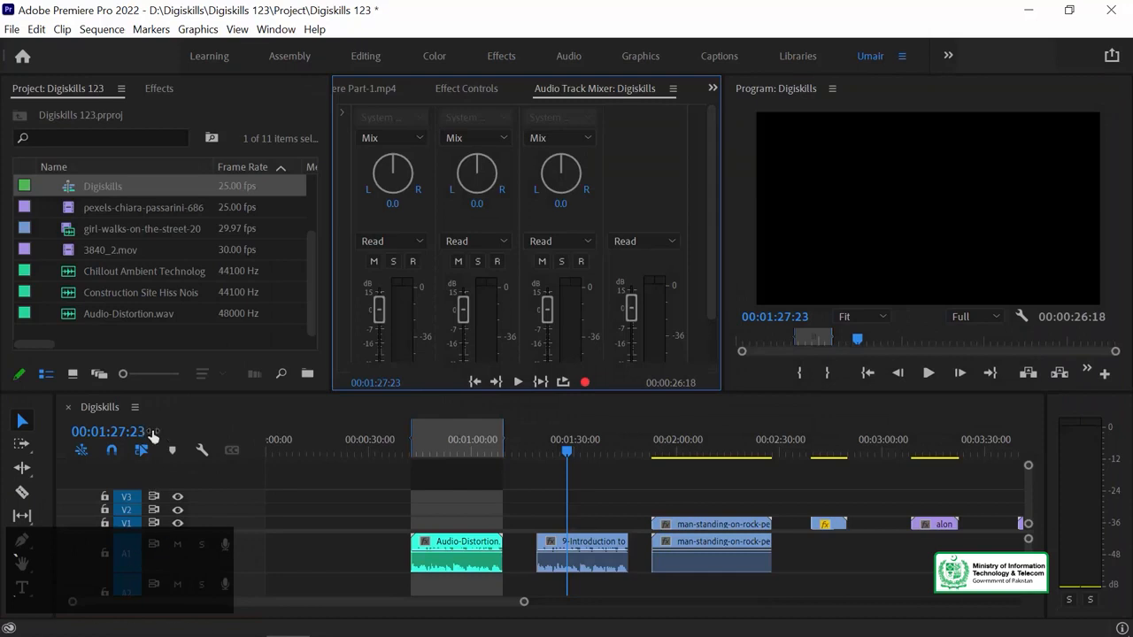
# Step: Move the playhead to about 00:00:36:18 and examine the audio tracks in the enlarged timeline
pyautogui.click(394, 449)
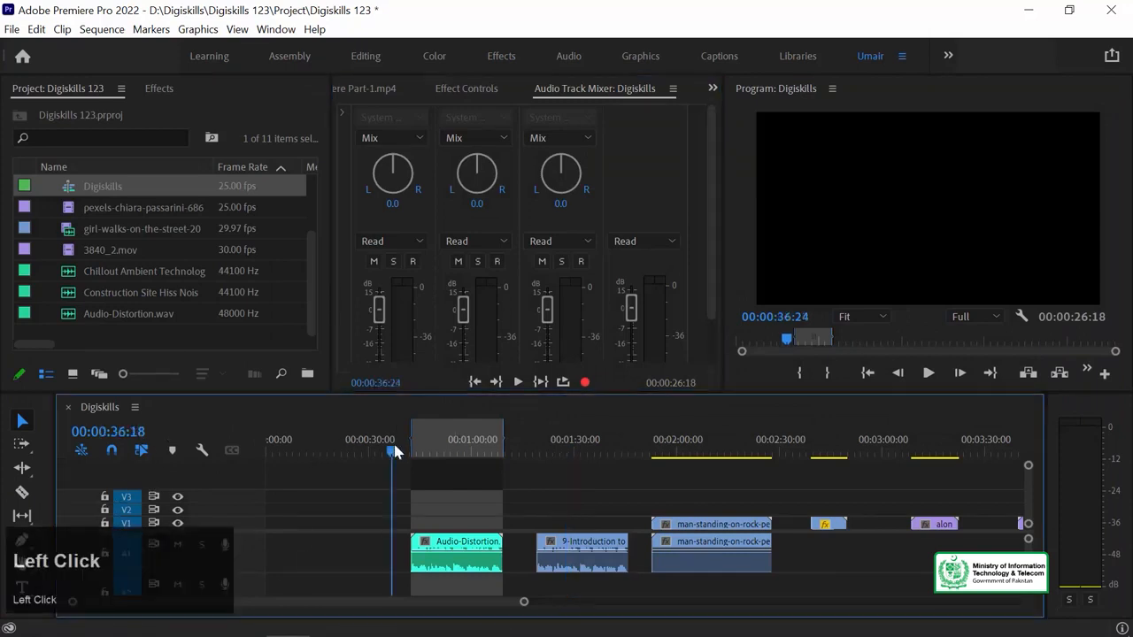
pyautogui.press('`')
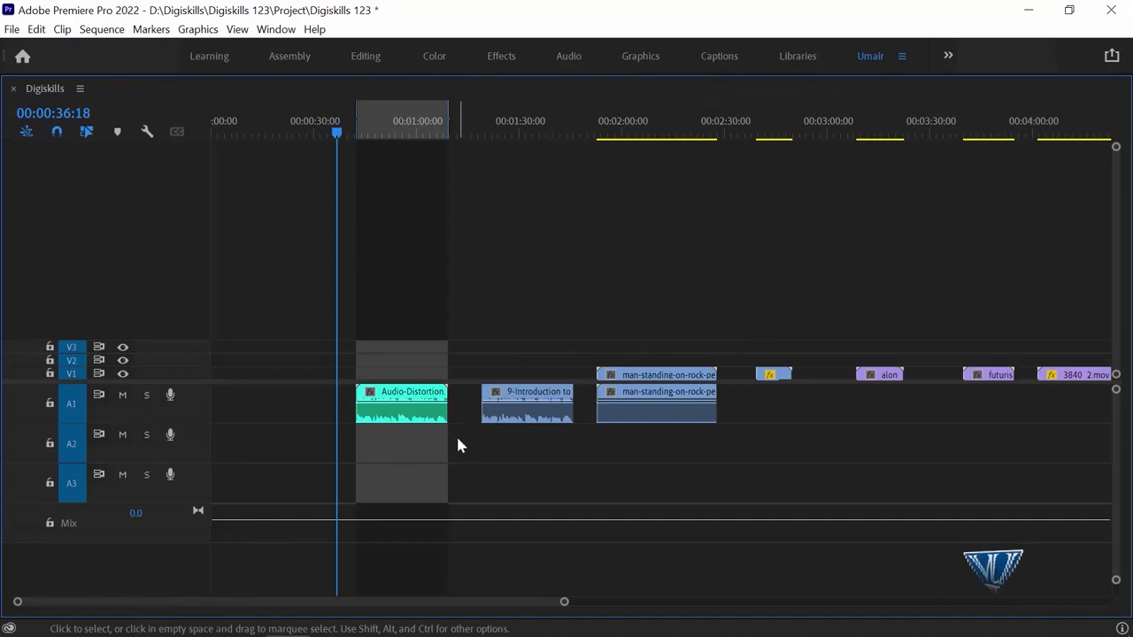
pyautogui.press('`')
pyautogui.click(346, 157)
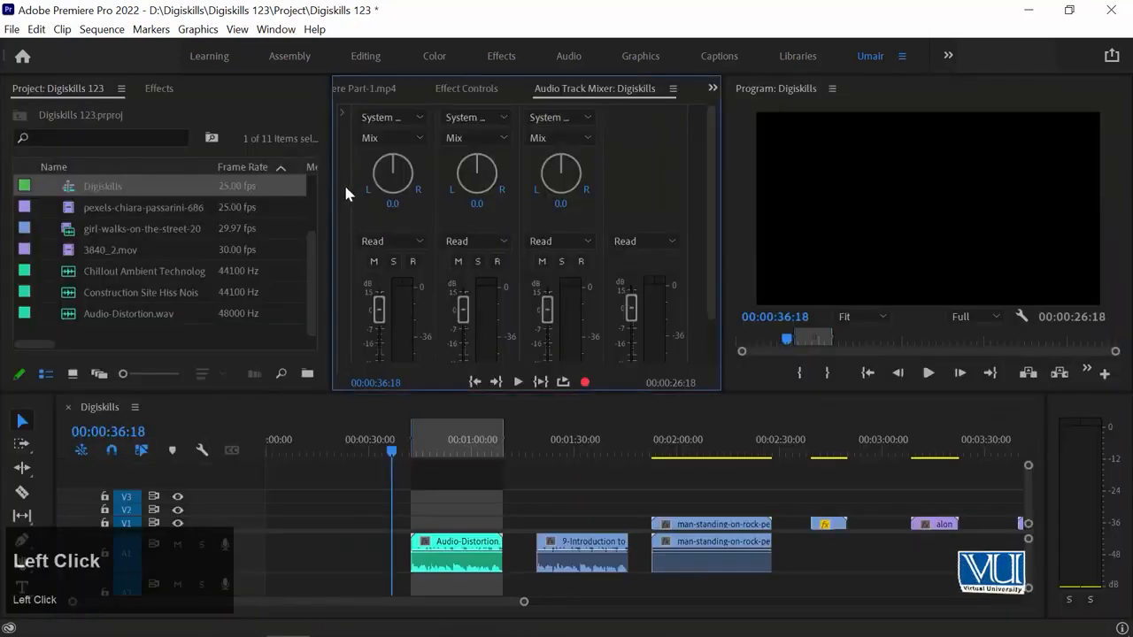
# Step: Enlarge the Audio Track Mixer and raise the Audio 1 track's volume to about 0.7 dB
pyautogui.press('`')
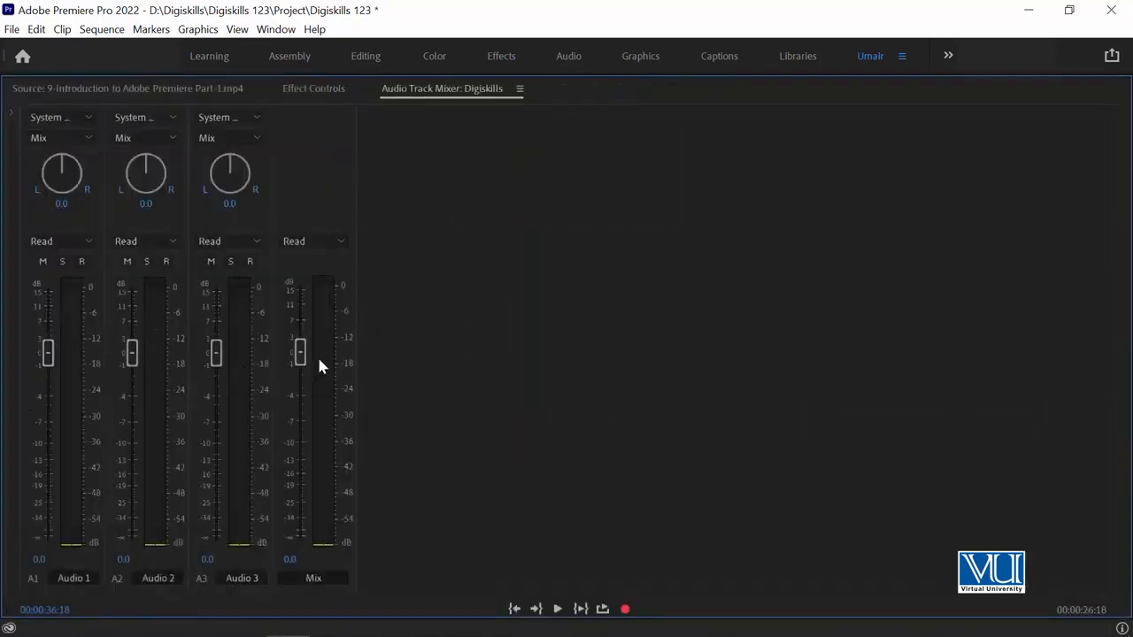
pyautogui.moveTo(45, 353)
pyautogui.mouseDown()
pyautogui.moveTo(45, 418)
pyautogui.moveTo(52, 355)
pyautogui.mouseUp()
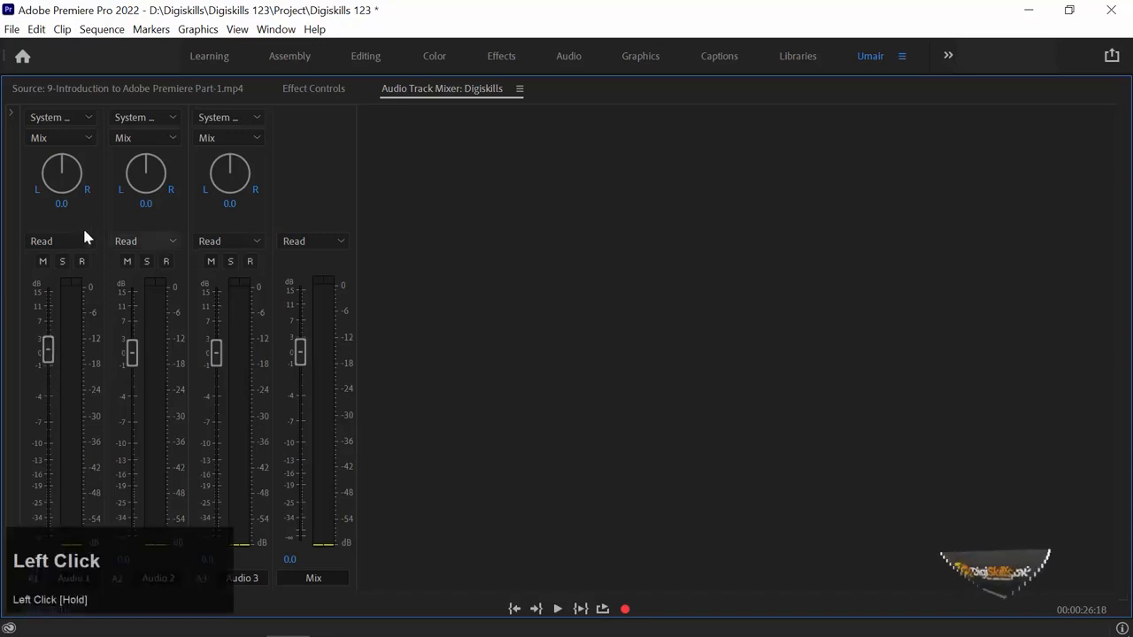
# Step: Try panning the Audio 1 track fully right to 100 and reset its balance to 0
pyautogui.moveTo(62, 203); pyautogui.dragTo(254, 206)
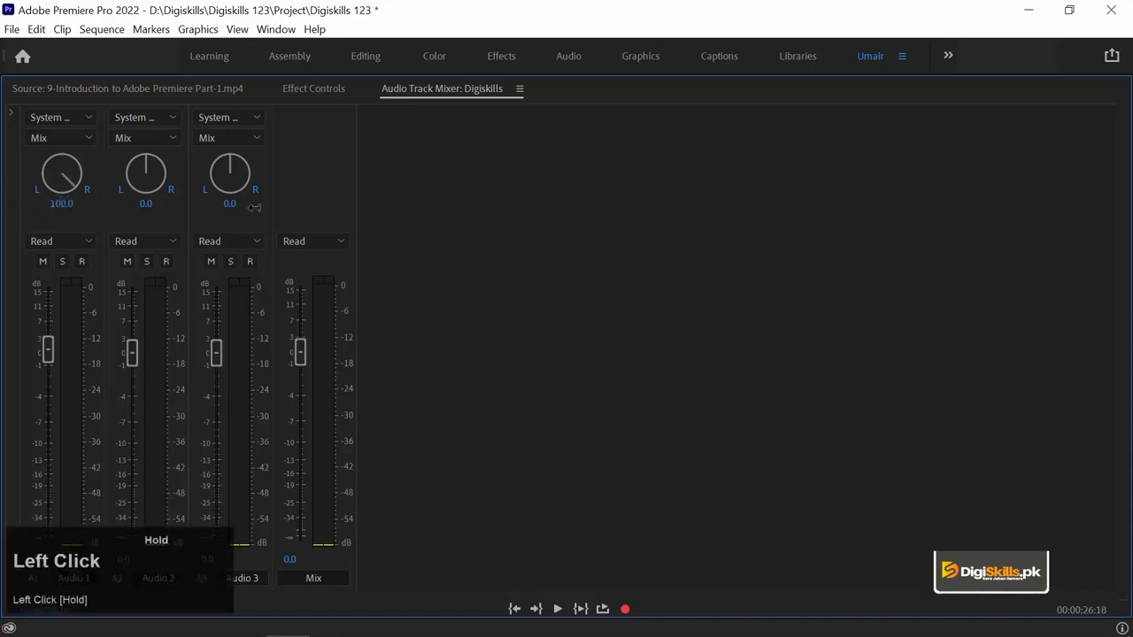
pyautogui.click(67, 204)
pyautogui.press('Num_Lock')
pyautogui.write('0')
pyautogui.press('Return')
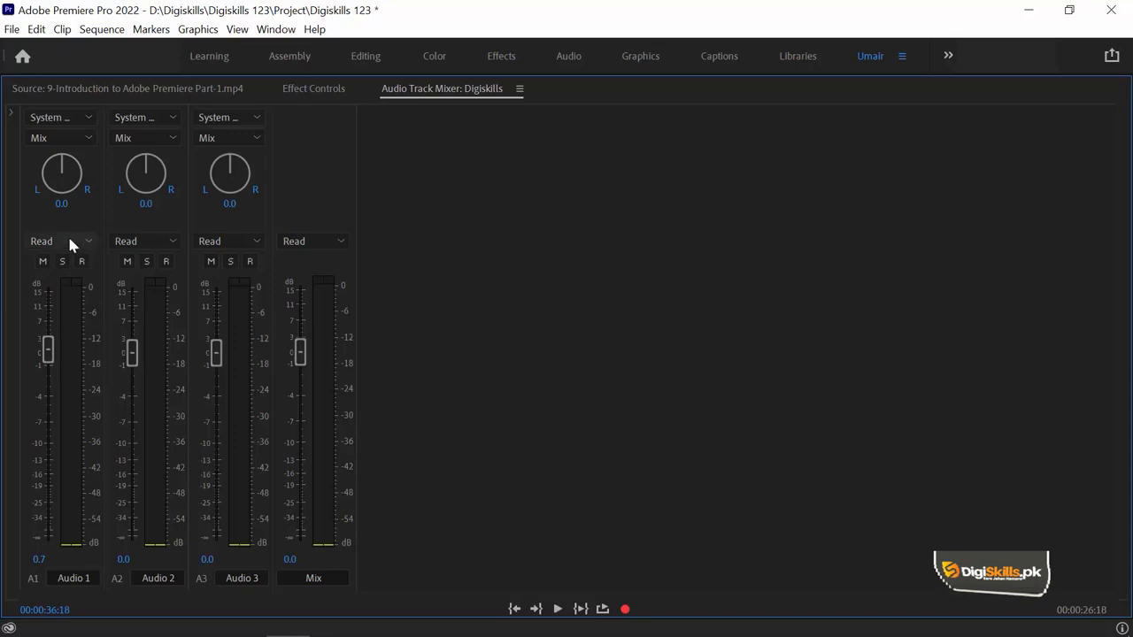
# Step: Move the playhead past the last clip to about 00:05:33:01 and clear the sequence's In and Out points
pyautogui.press('`')
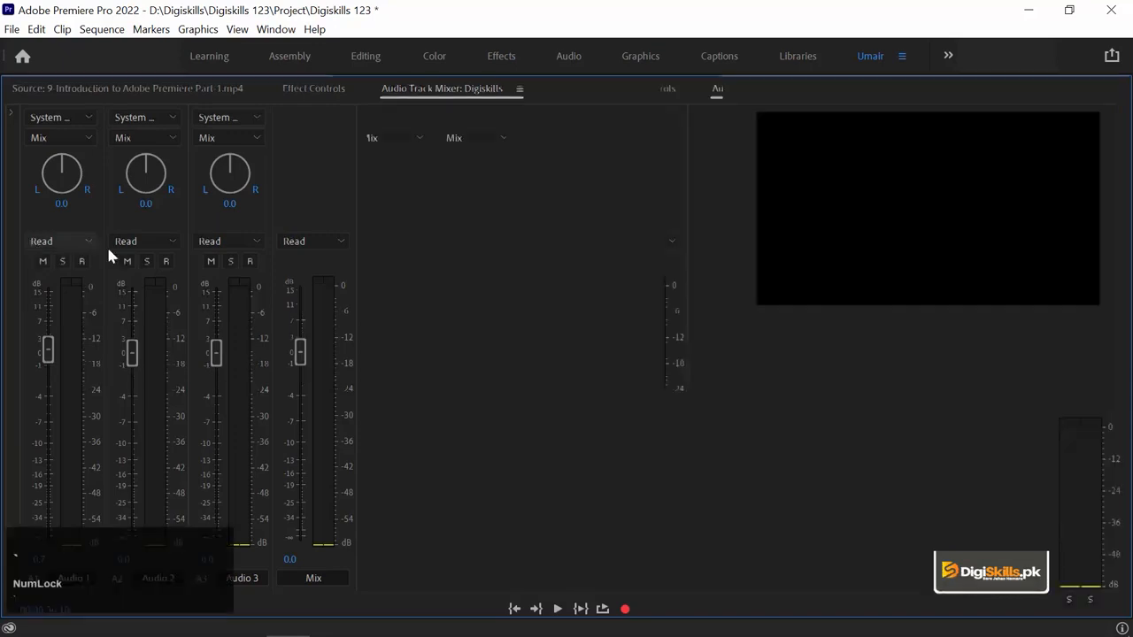
pyautogui.click(589, 439)
pyautogui.press('\\')
pyautogui.click(552, 438)
pyautogui.press('=')
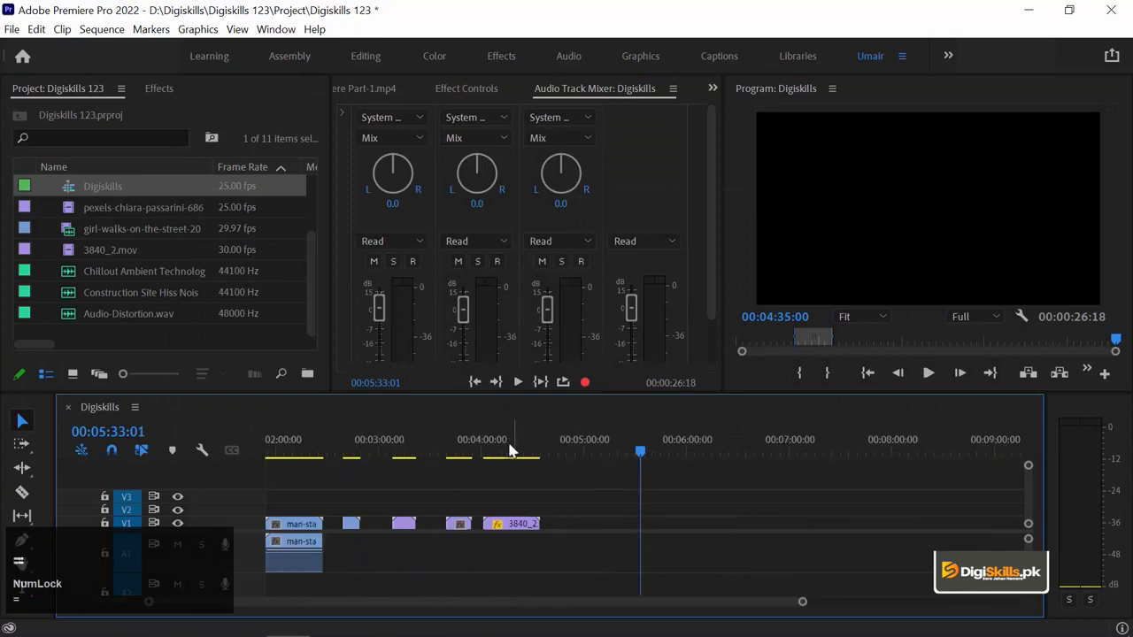
pyautogui.rightClick(600, 442)
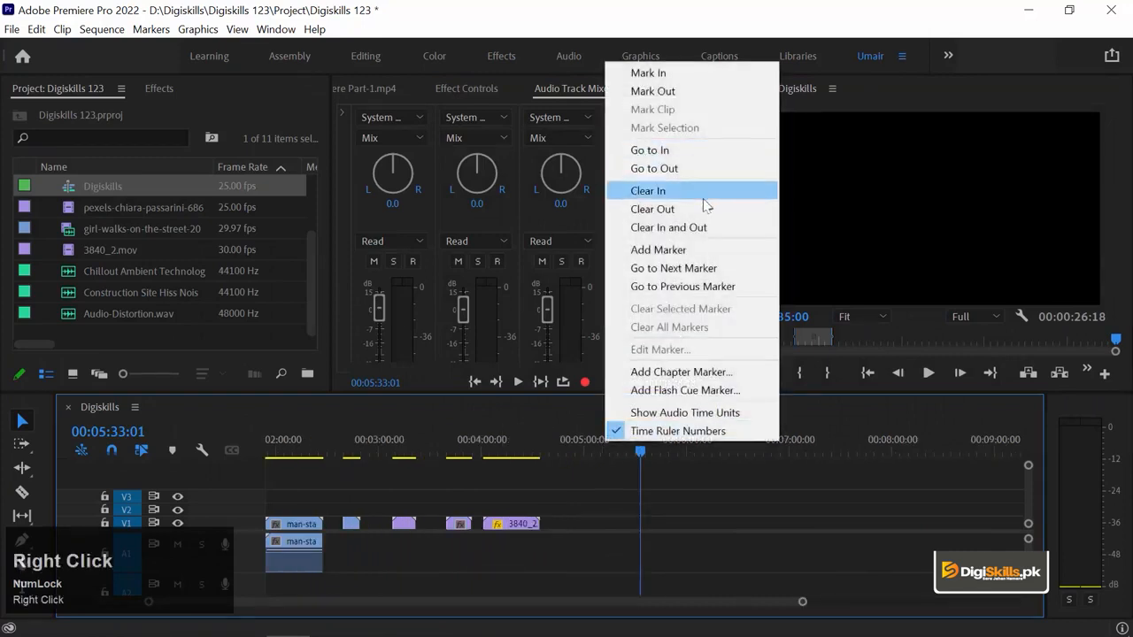
pyautogui.click(677, 229)
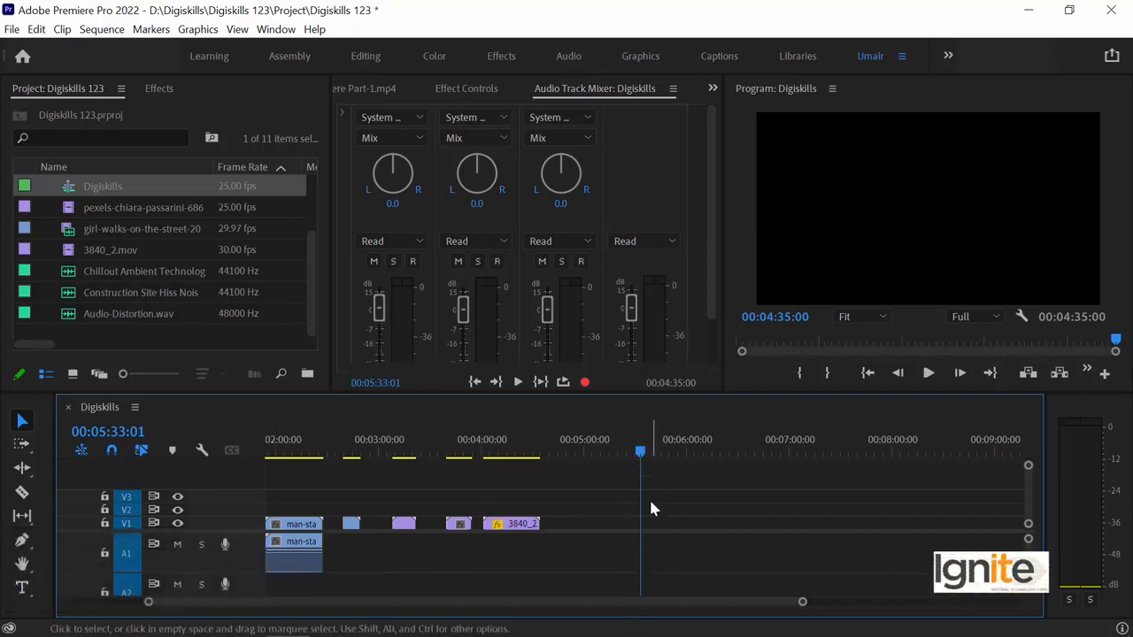
# Step: Arm the Audio 1 track for recording in the mixer and start a recording past the last clip
pyautogui.click(639, 196)
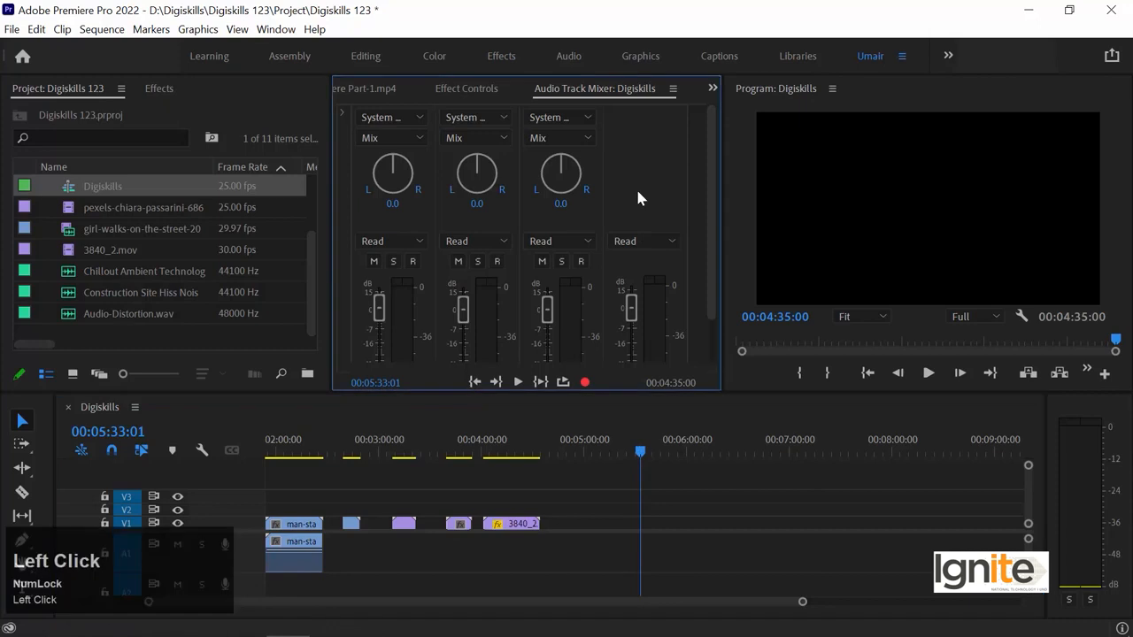
pyautogui.press('`')
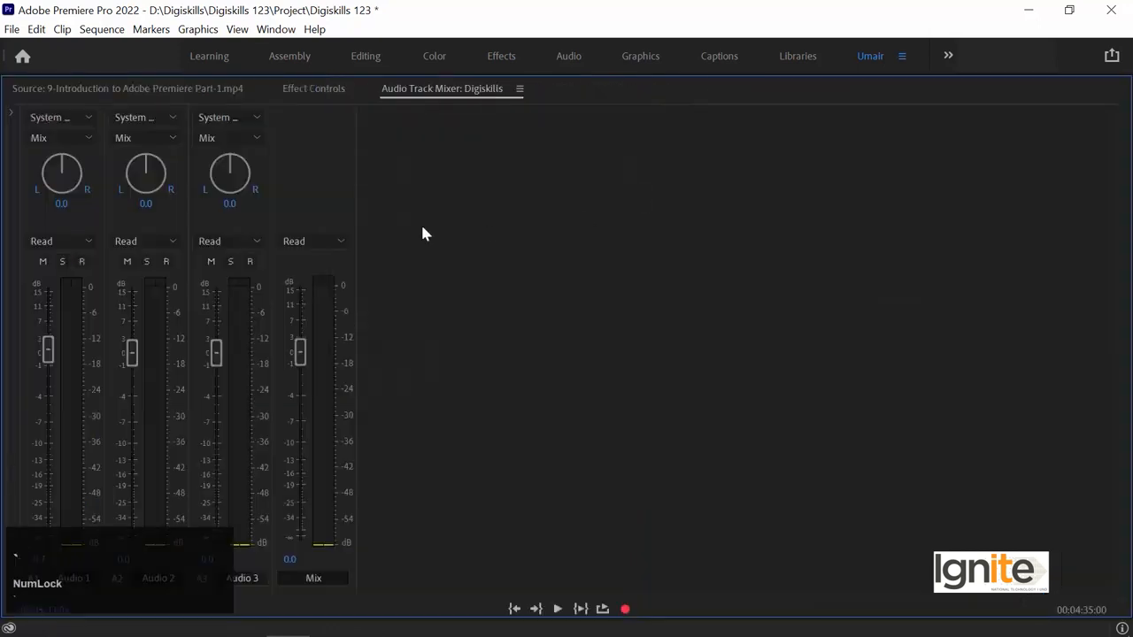
pyautogui.click(83, 262)
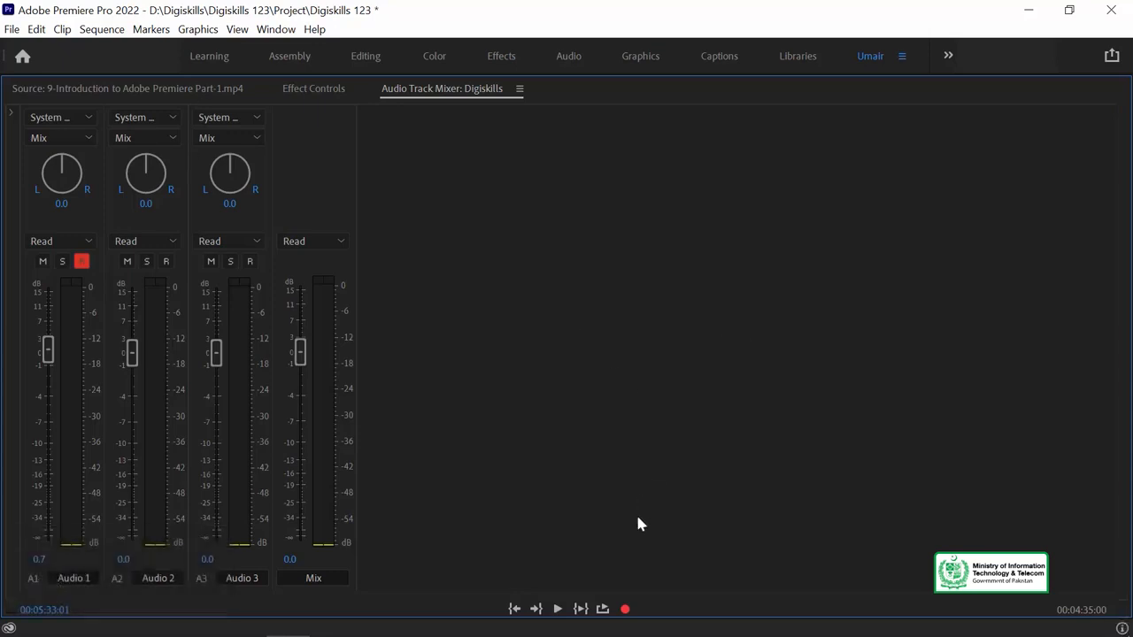
pyautogui.click(625, 608)
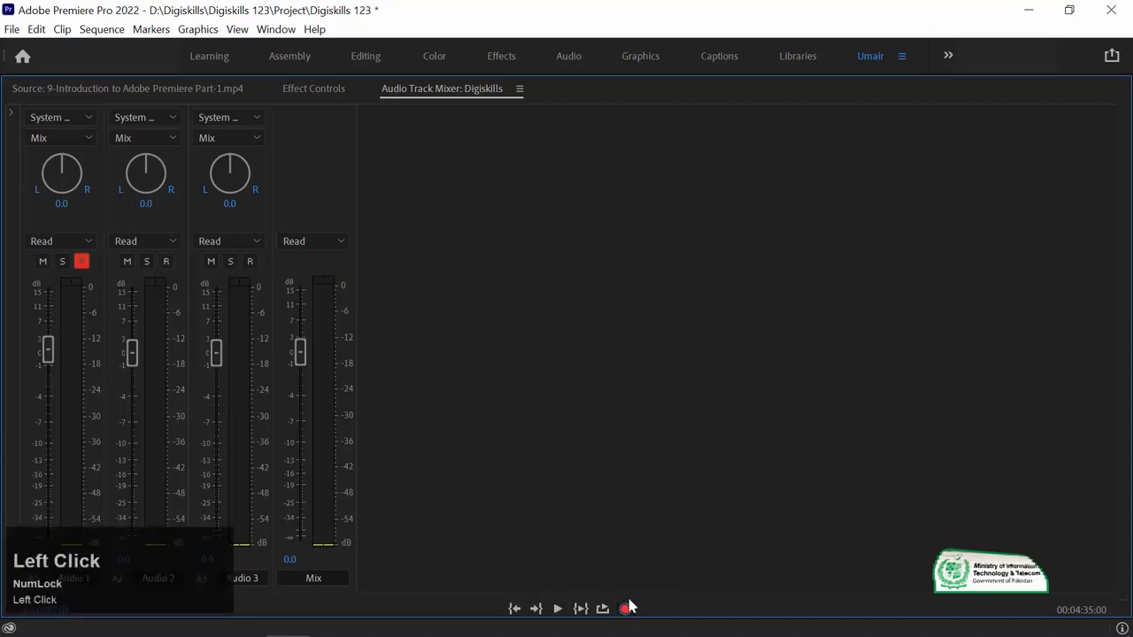
pyautogui.press('`')
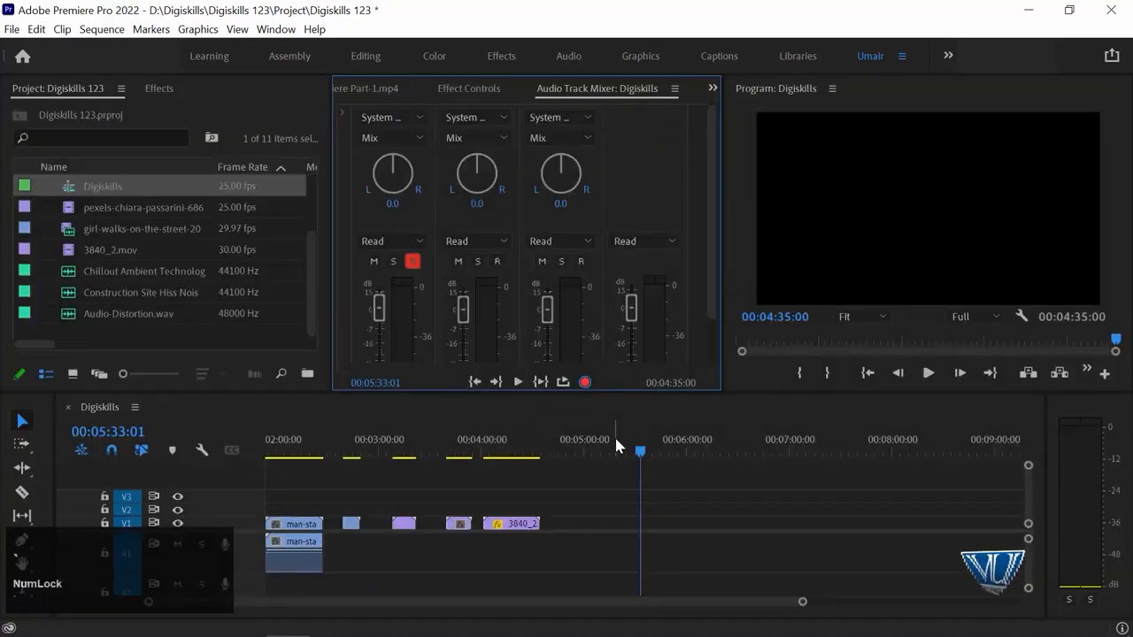
pyautogui.click(517, 381)
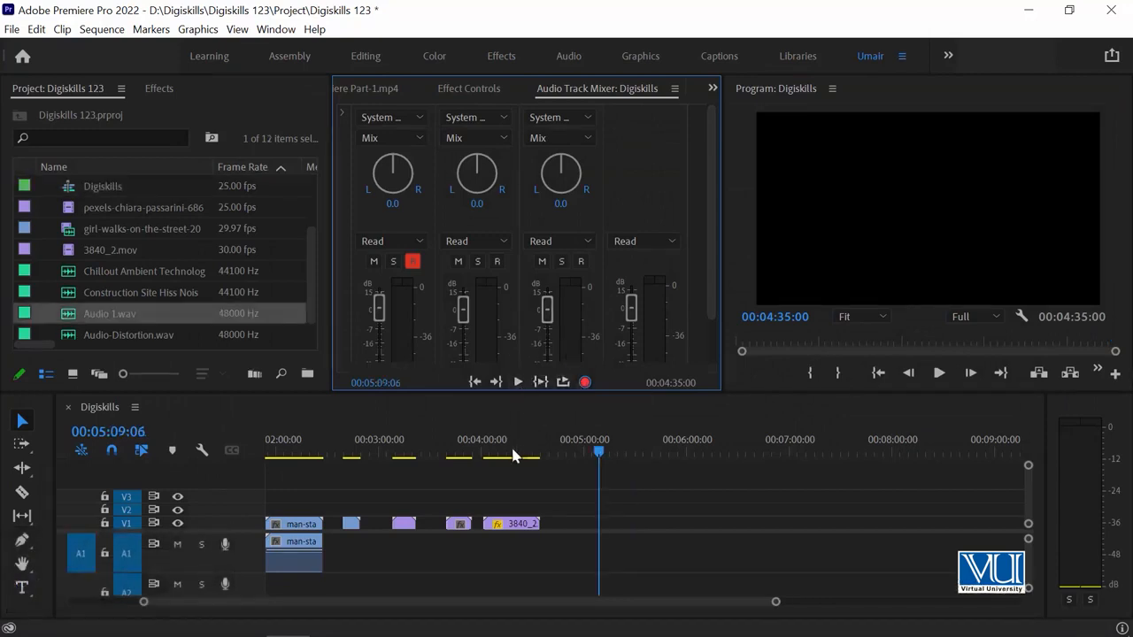
# Step: Record audio onto track A1 over the man-standing-on-rock clip, from the clip's start to about 00:02:19:00
pyautogui.click(274, 440)
pyautogui.press('-')
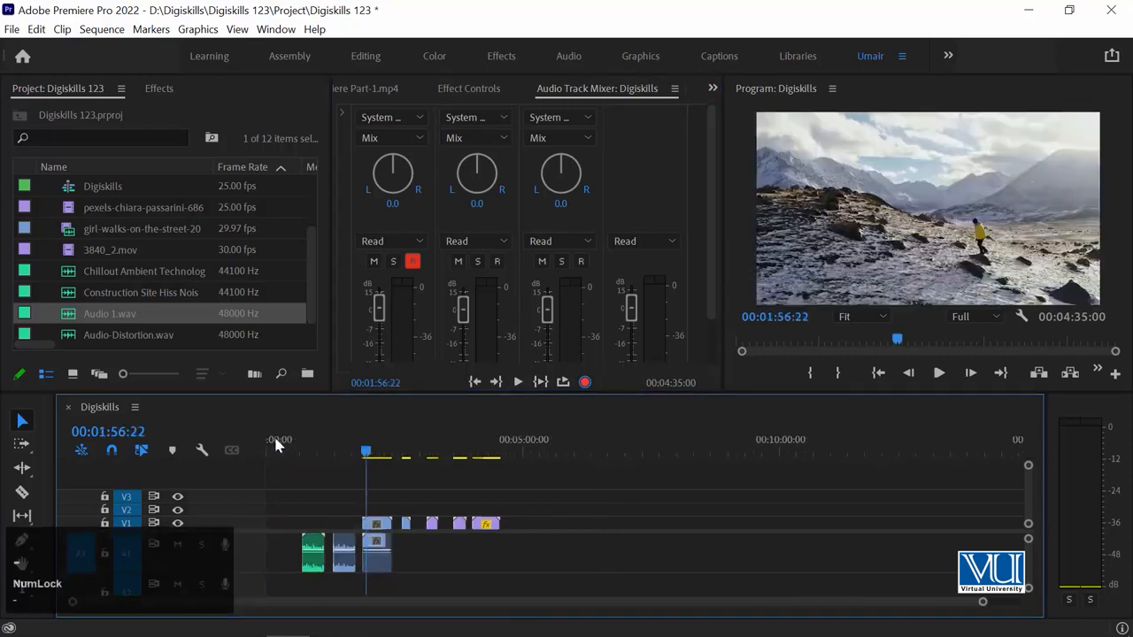
pyautogui.press('=')
pyautogui.press('=')
pyautogui.press('Up')
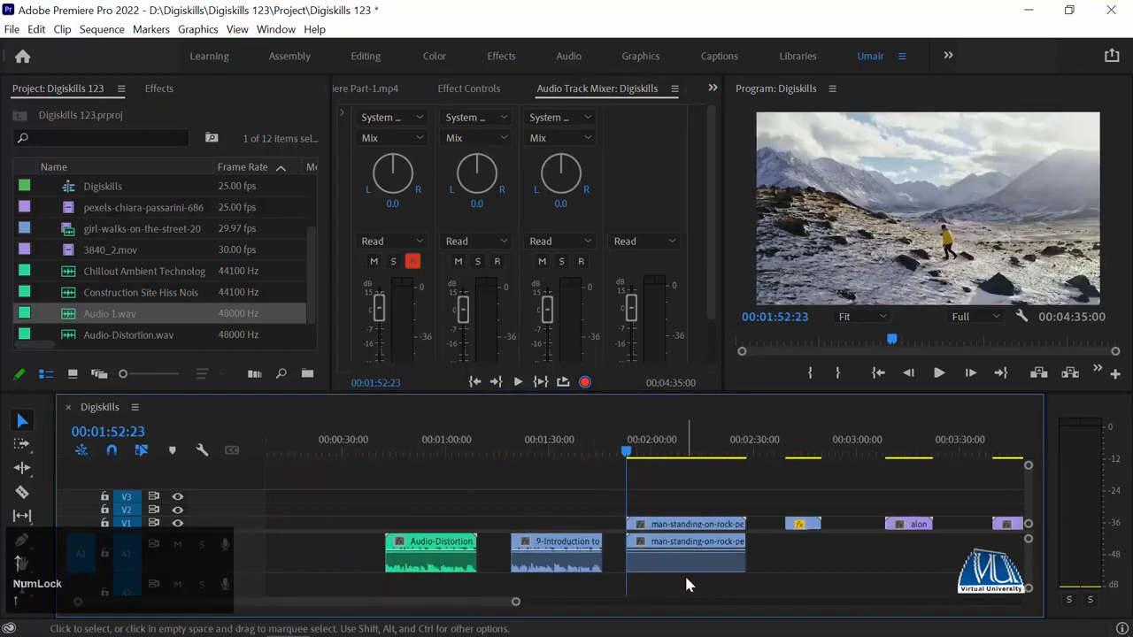
pyautogui.click(518, 382)
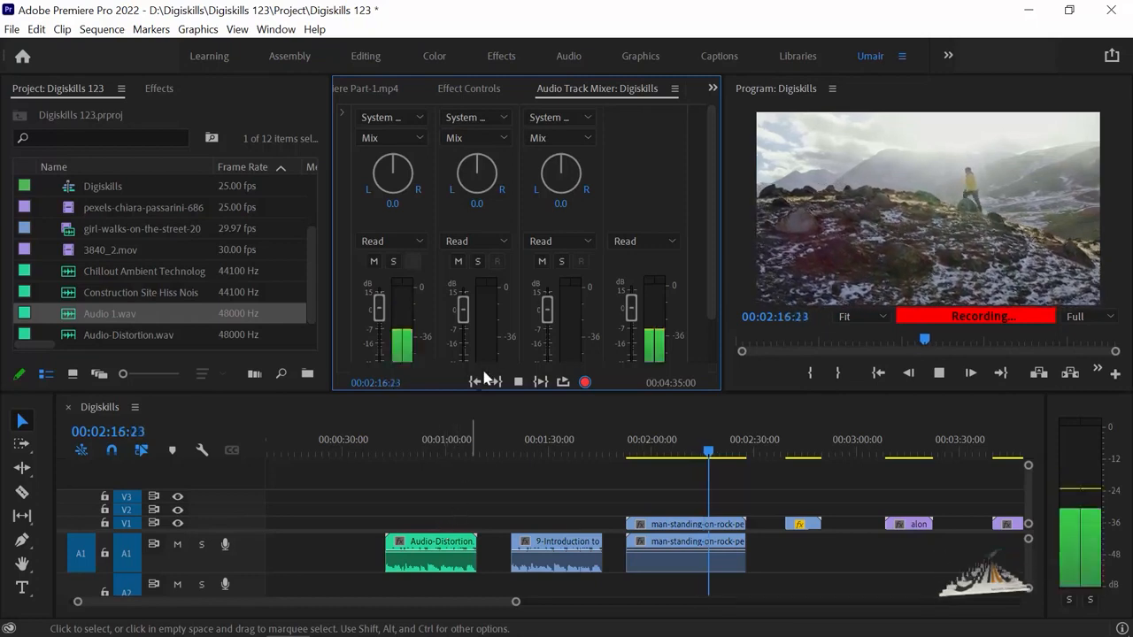
pyautogui.click(518, 383)
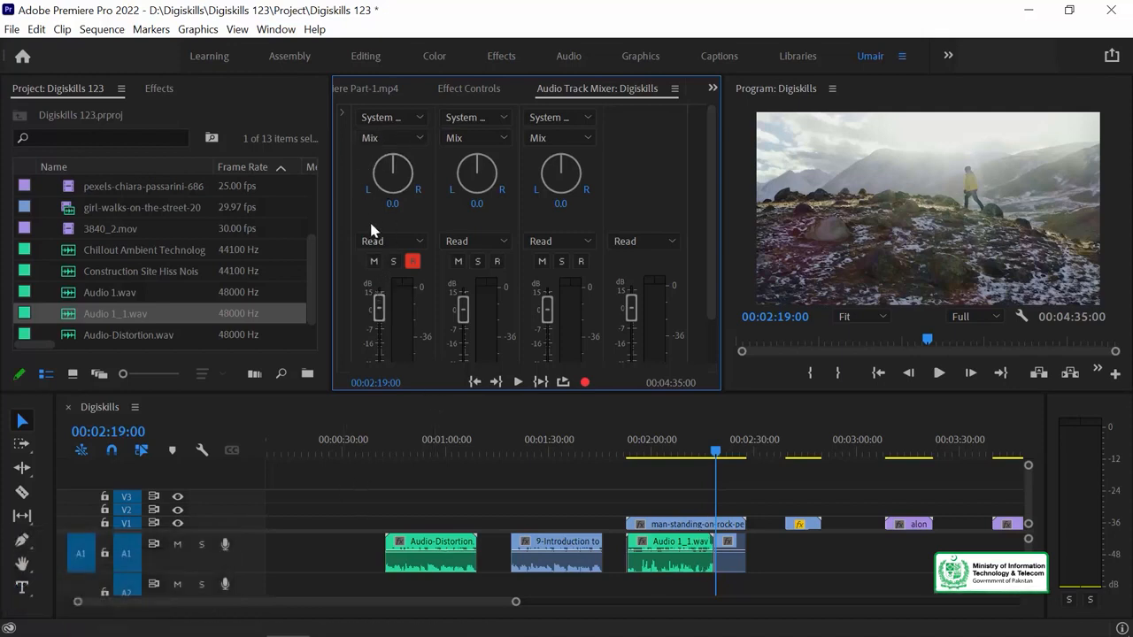
# Step: Play back the new recording on track A1 from near its start and inspect its waveform
pyautogui.click(699, 550)
pyautogui.click(645, 453)
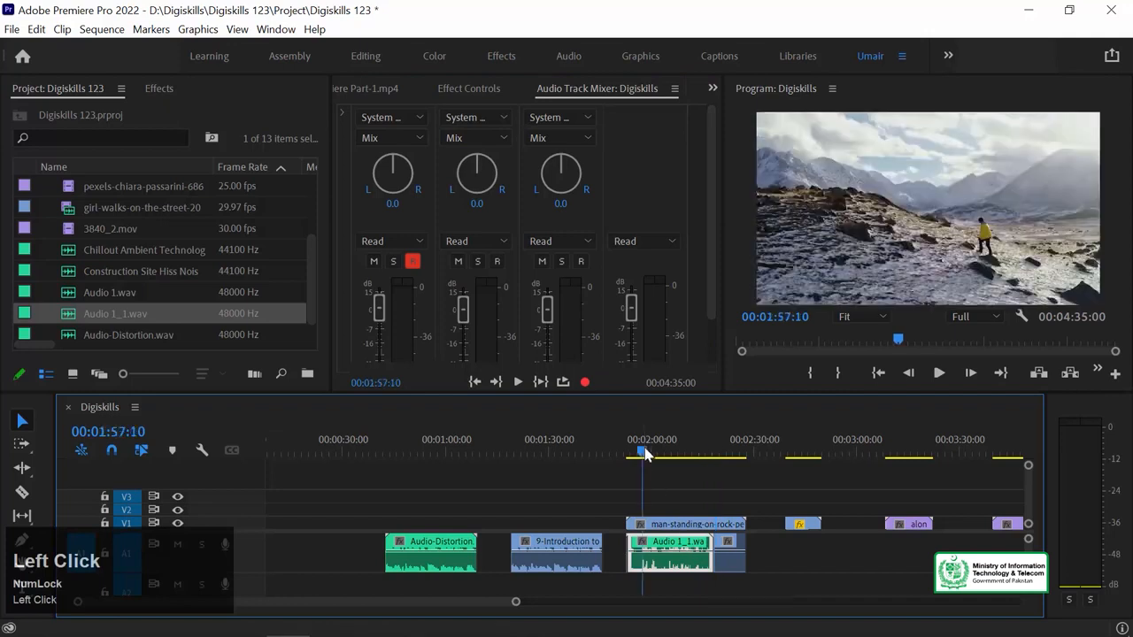
pyautogui.press('space')
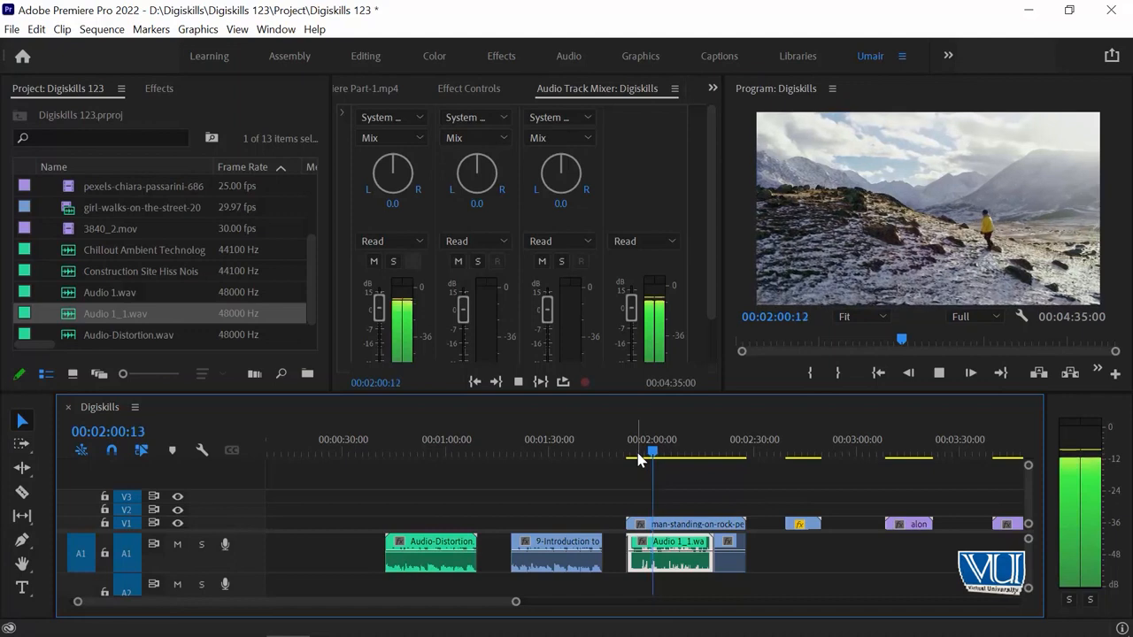
pyautogui.moveTo(637, 457); pyautogui.dragTo(635, 453)
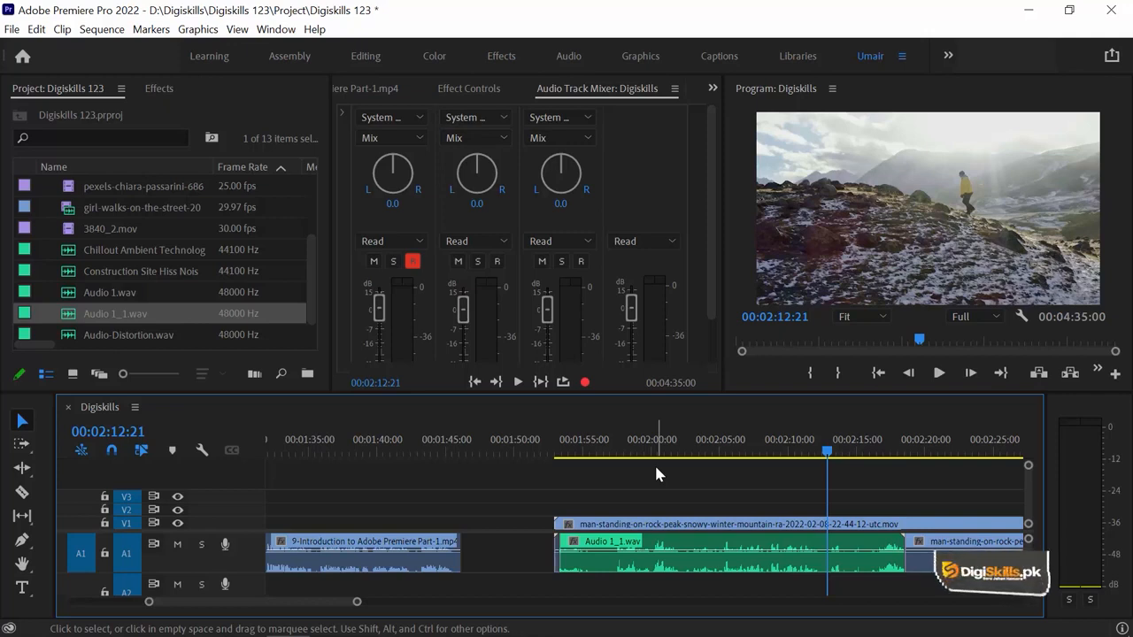
pyautogui.press('-')
pyautogui.press('-')
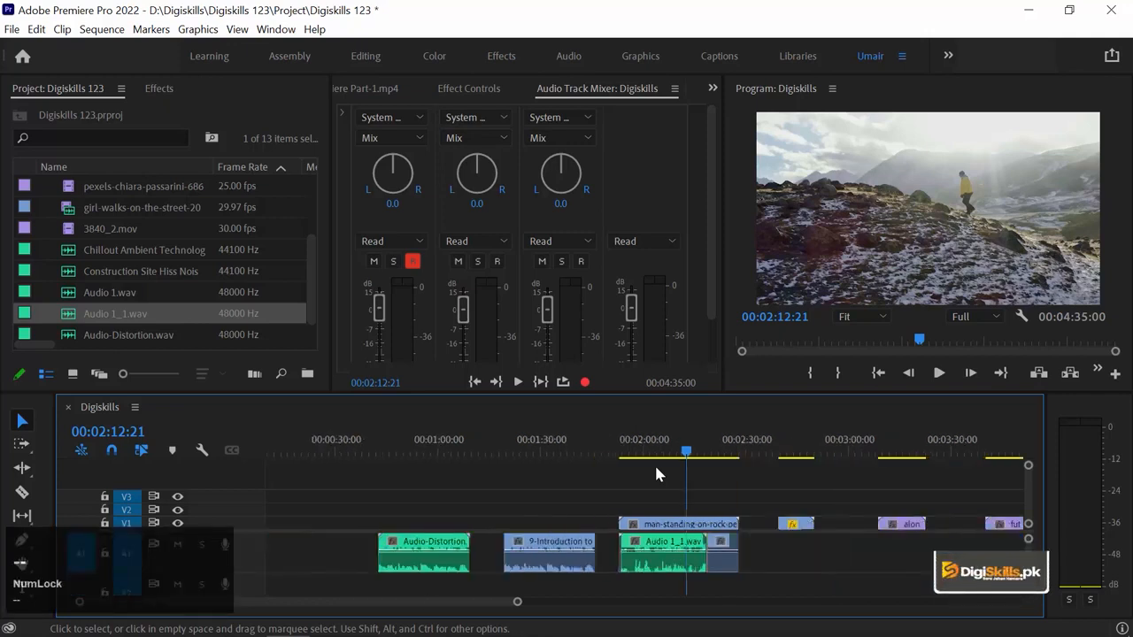
pyautogui.press('=')
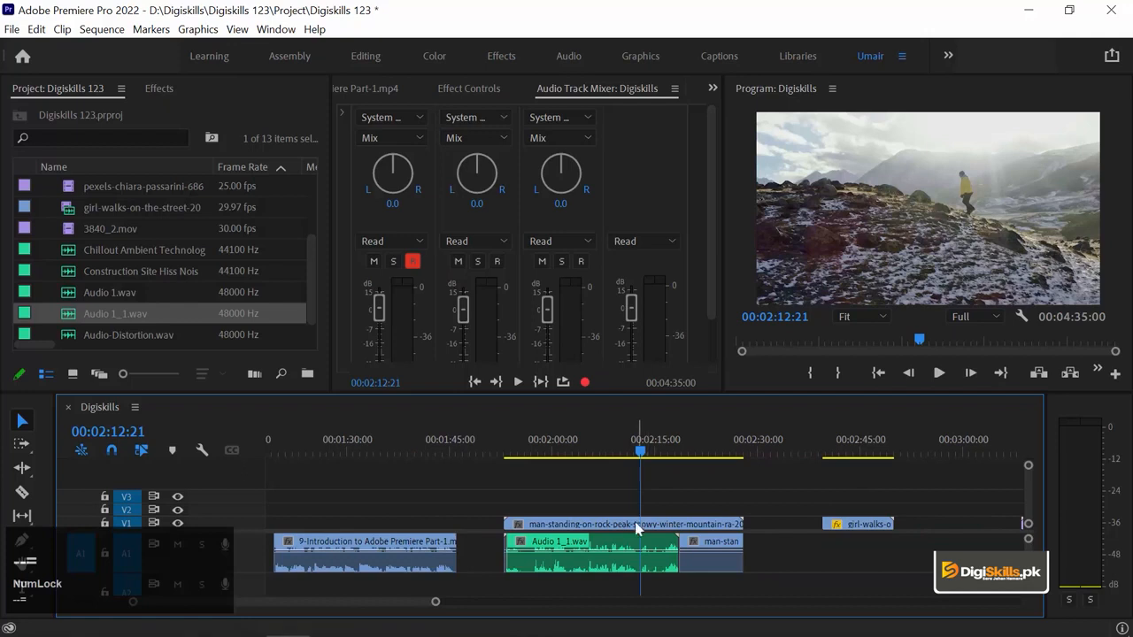
pyautogui.click(649, 558)
pyautogui.press('-')
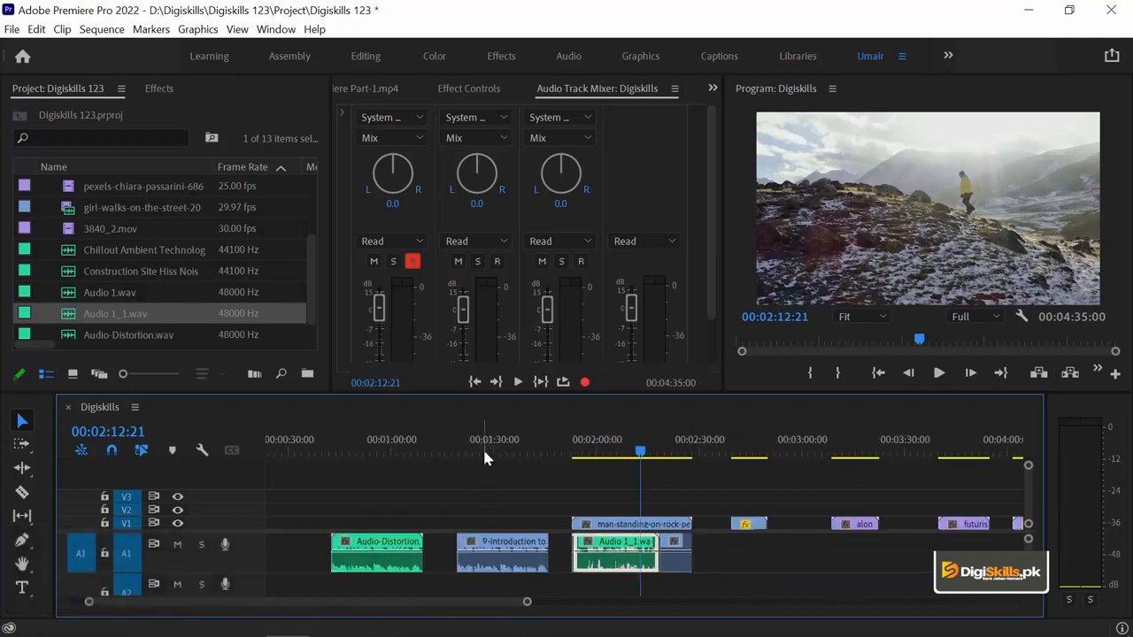
# Step: Move the playhead to about 00:01:24:06 over the 9-Introduction clip, clear the effects search and expand the Audio Effects category
pyautogui.click(474, 448)
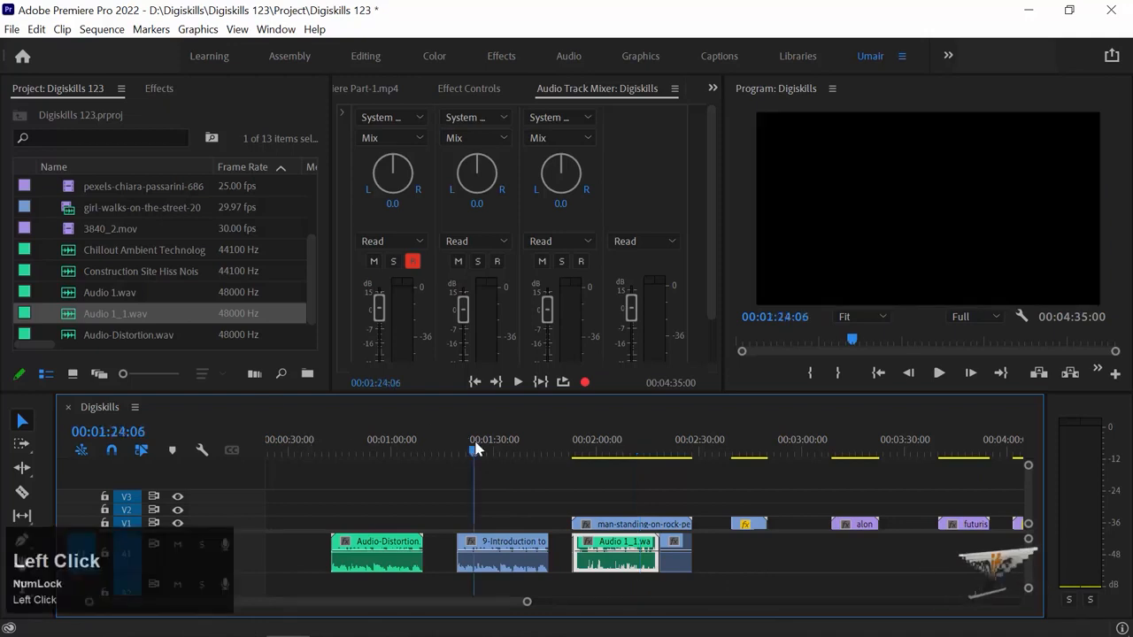
pyautogui.click(151, 88)
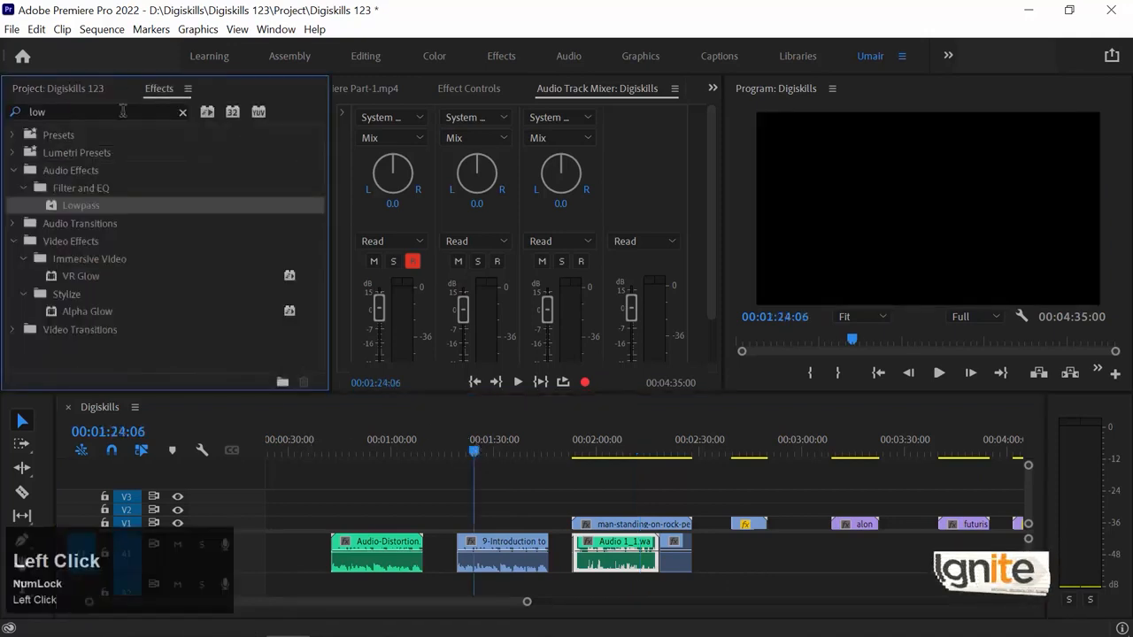
pyautogui.click(182, 113)
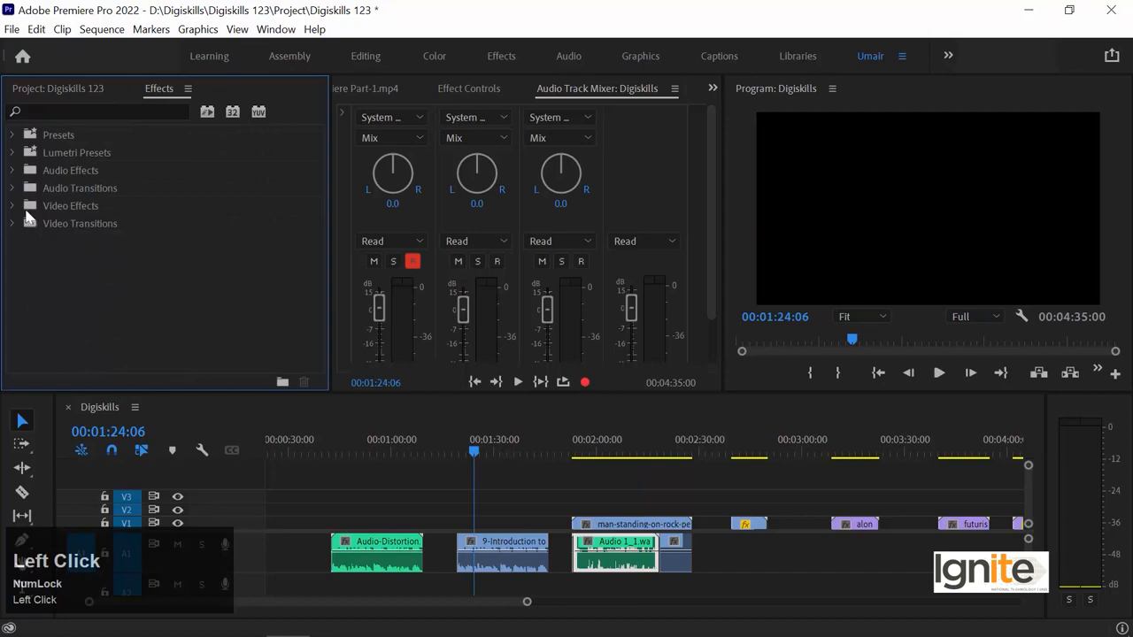
pyautogui.click(62, 171)
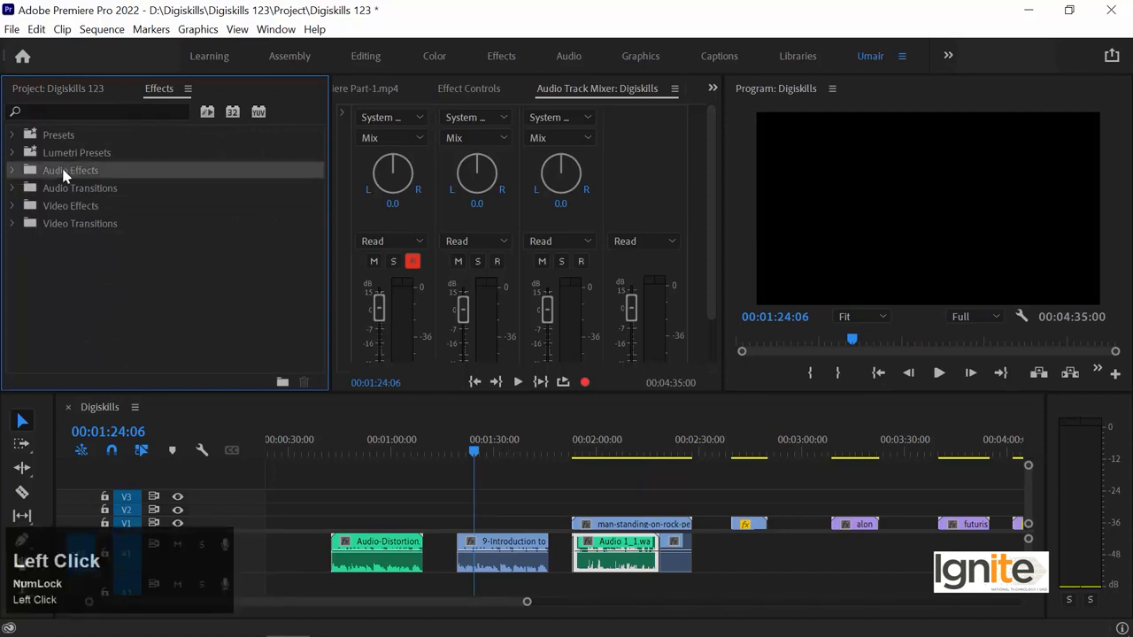
pyautogui.click(12, 170)
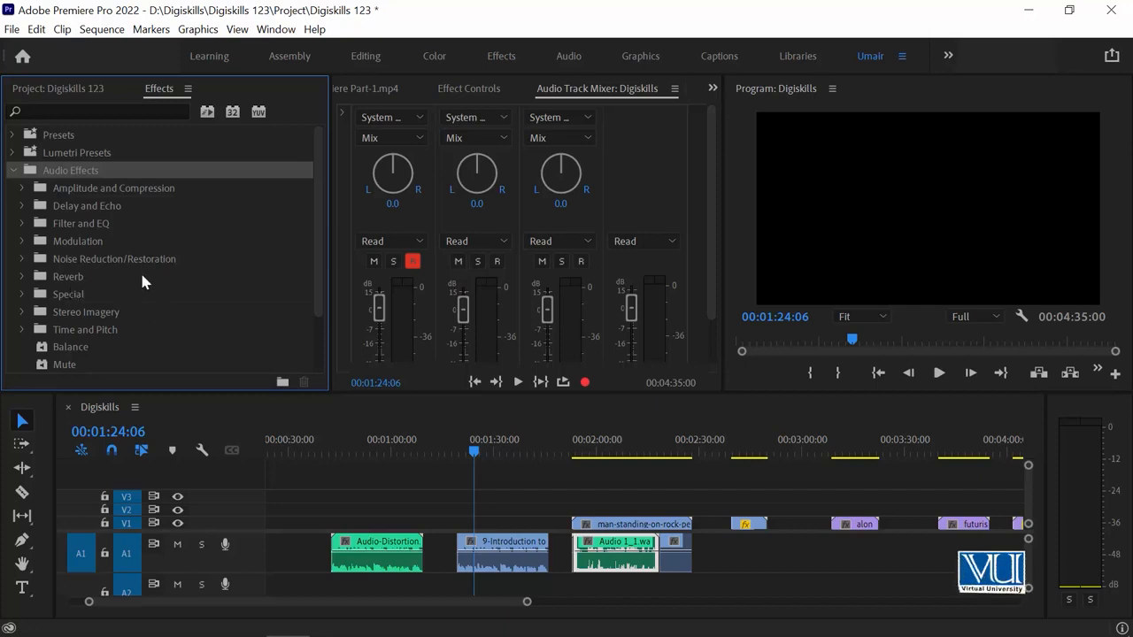
# Step: Apply the Delay audio effect to the 9-Introduction clip on track A1 and show its effect settings
pyautogui.click(23, 208)
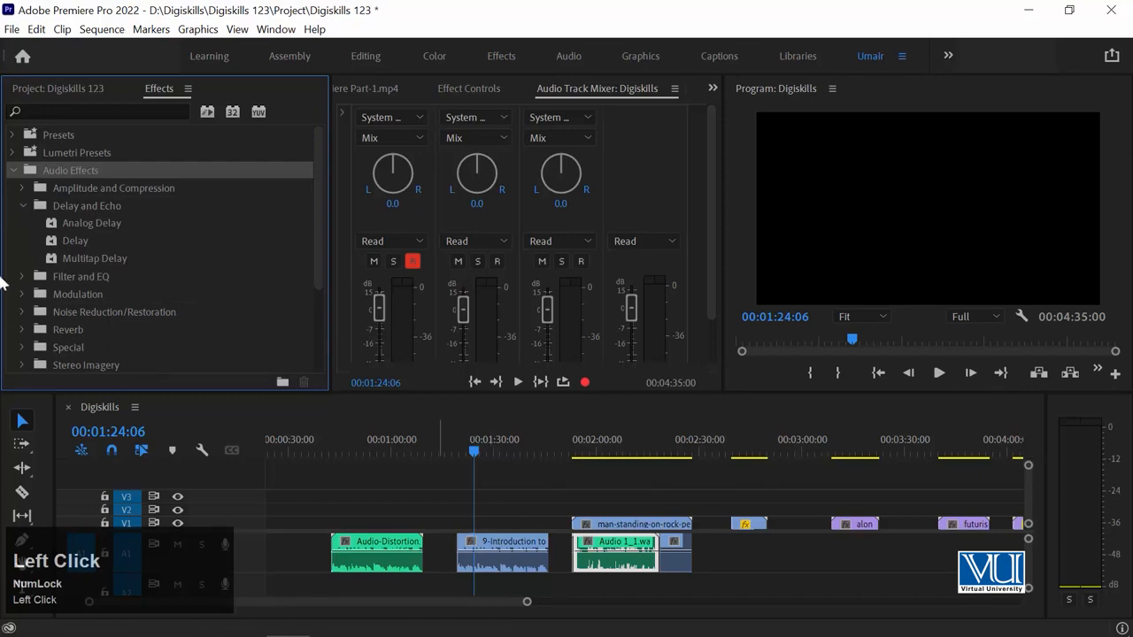
pyautogui.moveTo(106, 241); pyautogui.dragTo(212, 348)
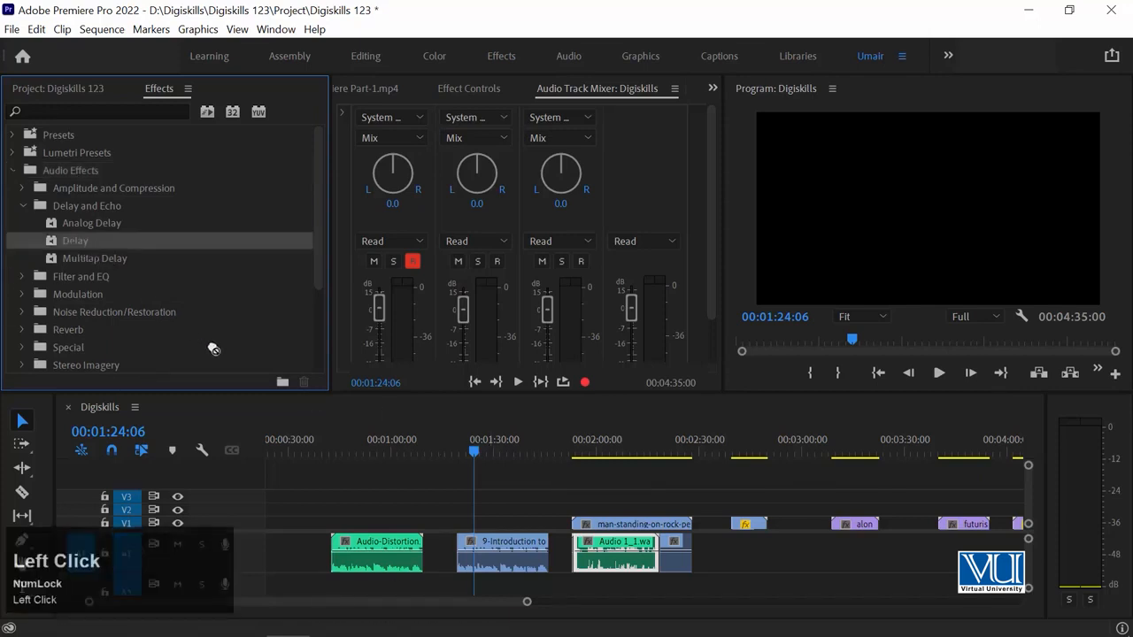
pyautogui.moveTo(491, 567); pyautogui.dragTo(492, 567)
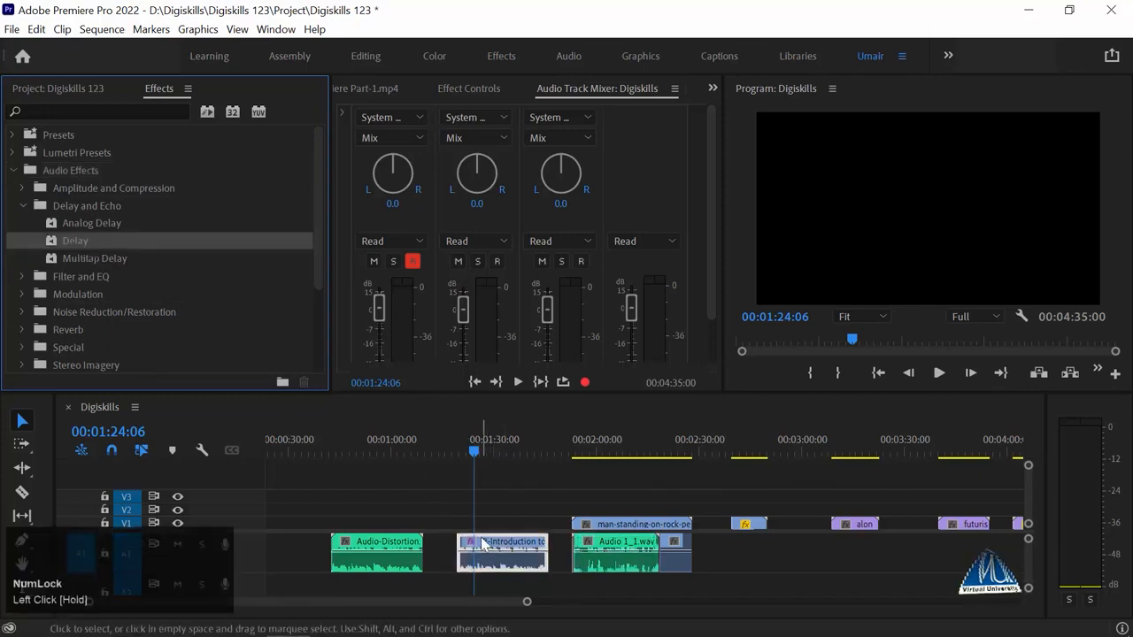
pyautogui.click(463, 79)
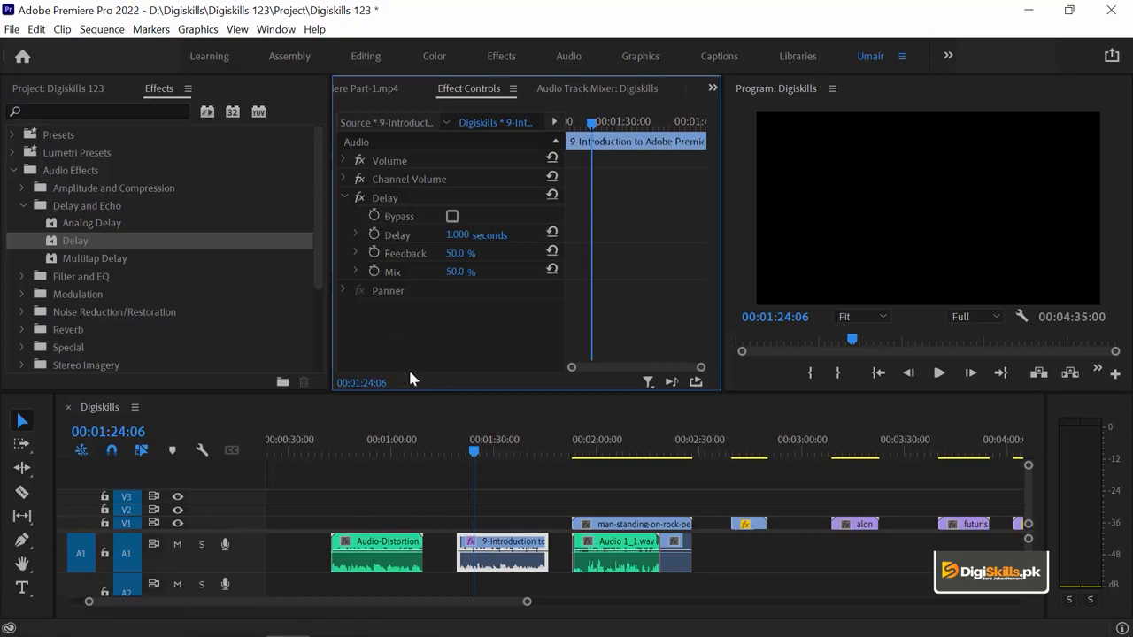
# Step: Play back the 9-Introduction clip from 00:01:24:06 to hear it with the Delay effect
pyautogui.click(486, 497)
pyautogui.click(500, 550)
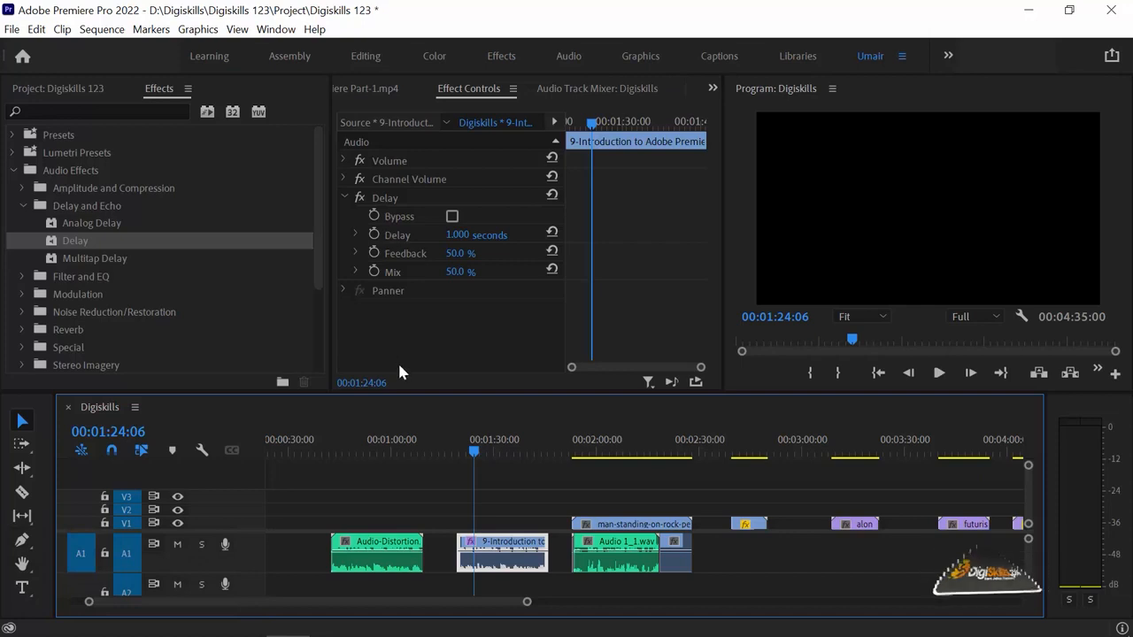
pyautogui.press('space')
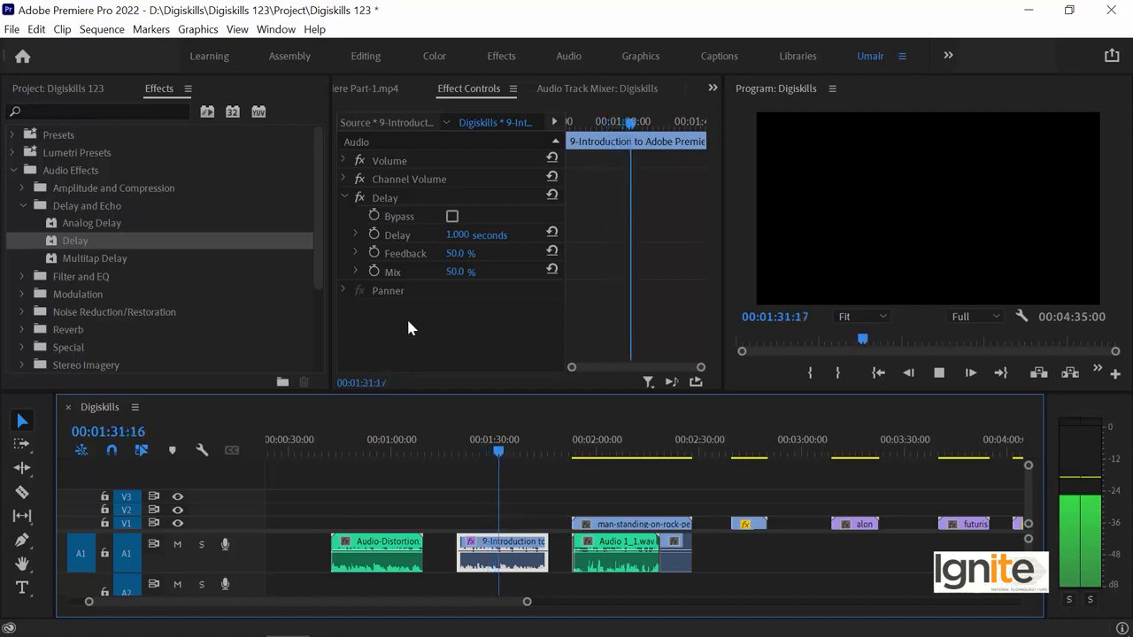
pyautogui.press('space')
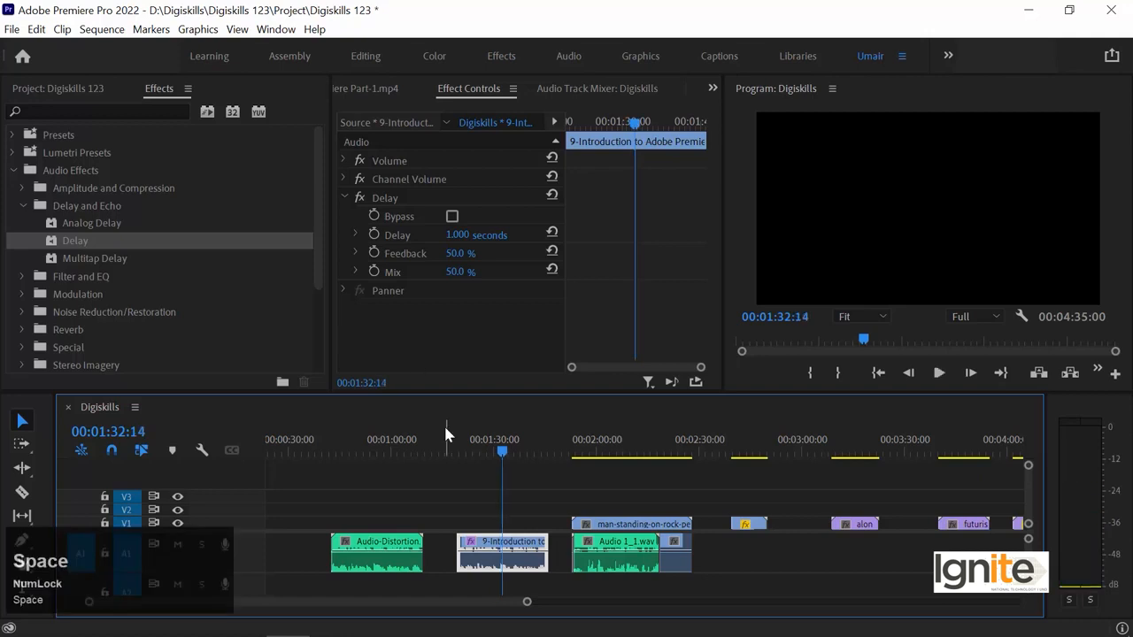
# Step: Set the Delay effect's delay time to 1.307 seconds and play the clip from about 00:01:20:09
pyautogui.click(355, 234)
pyautogui.moveTo(455, 268); pyautogui.dragTo(470, 268)
pyautogui.moveTo(456, 428); pyautogui.dragTo(463, 430)
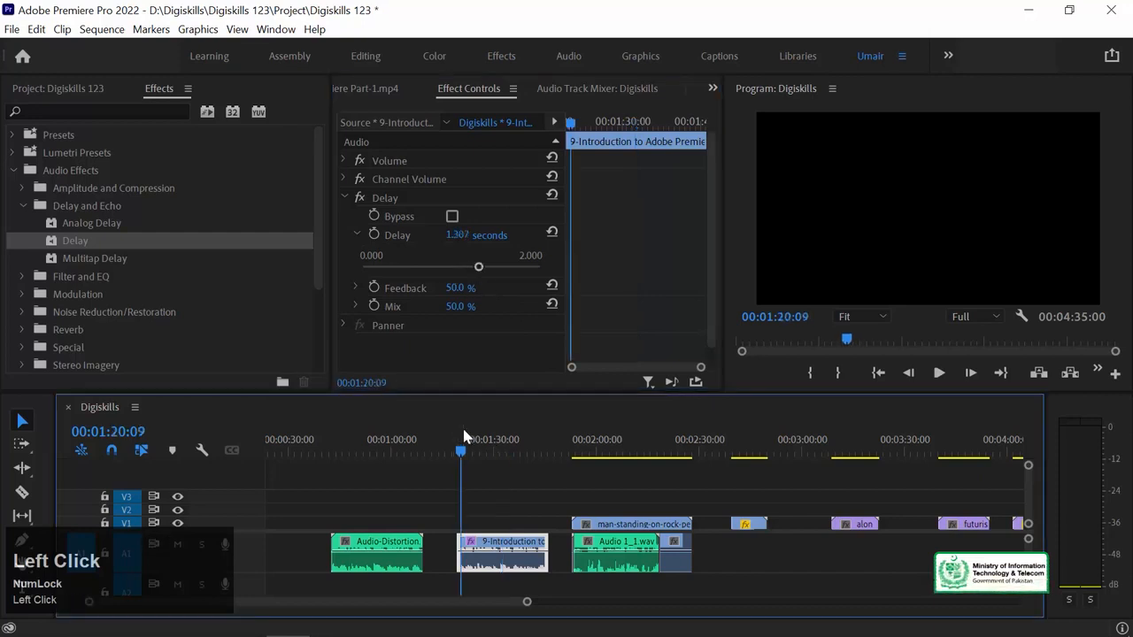
pyautogui.press('space')
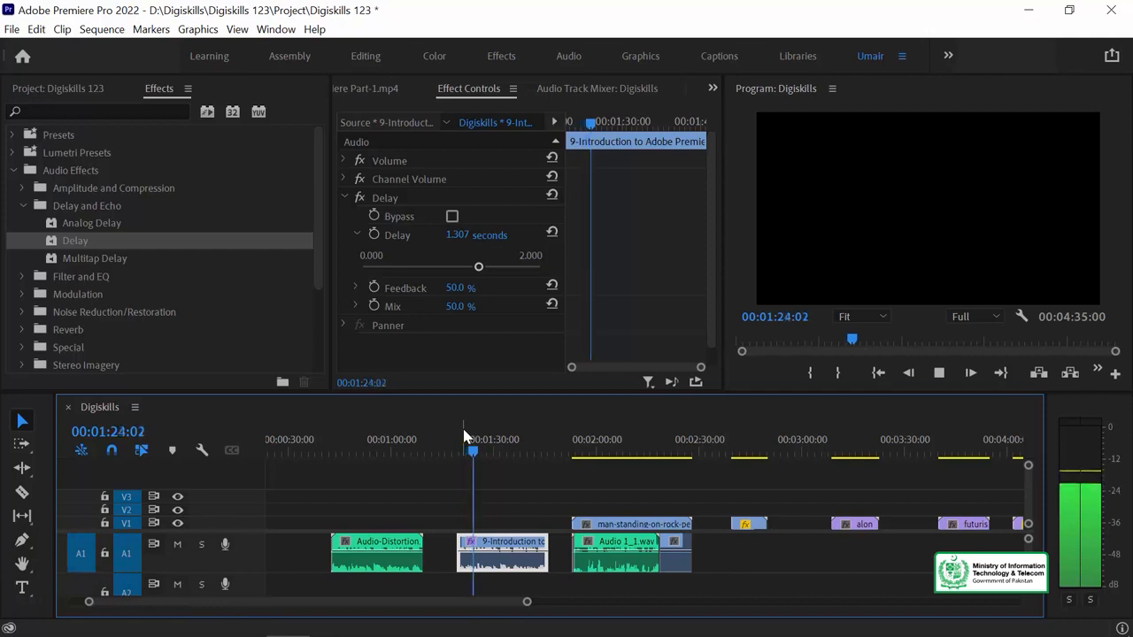
pyautogui.press('space')
# Step: Switch off the clip's Delay effect and play the clip from its start to hear the original sound
pyautogui.click(359, 198)
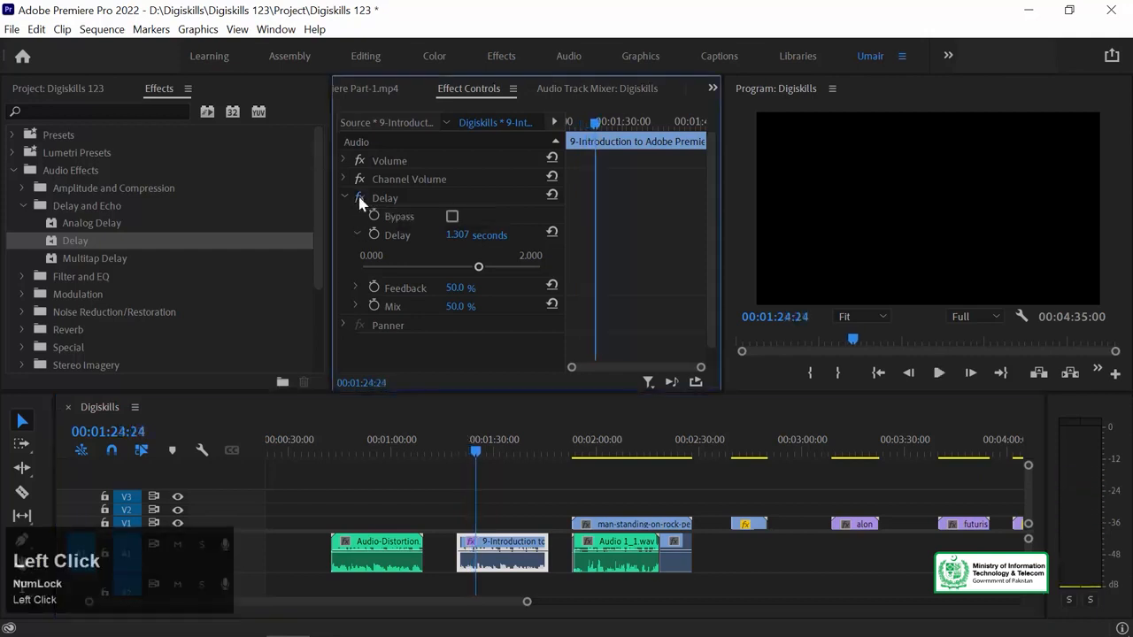
pyautogui.press('Up')
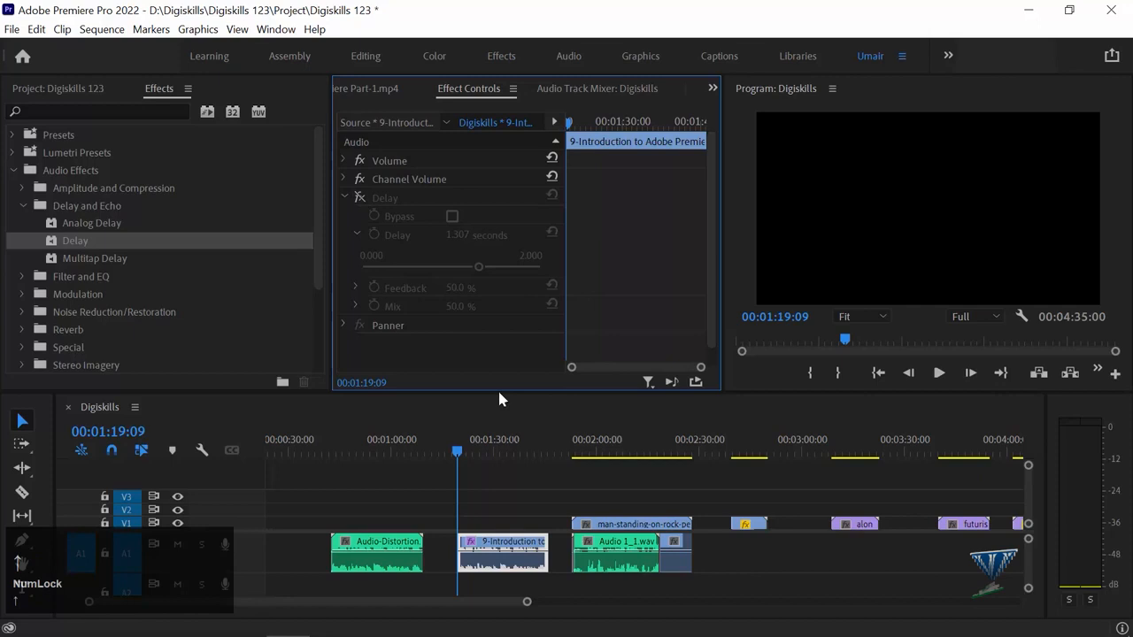
pyautogui.click(525, 466)
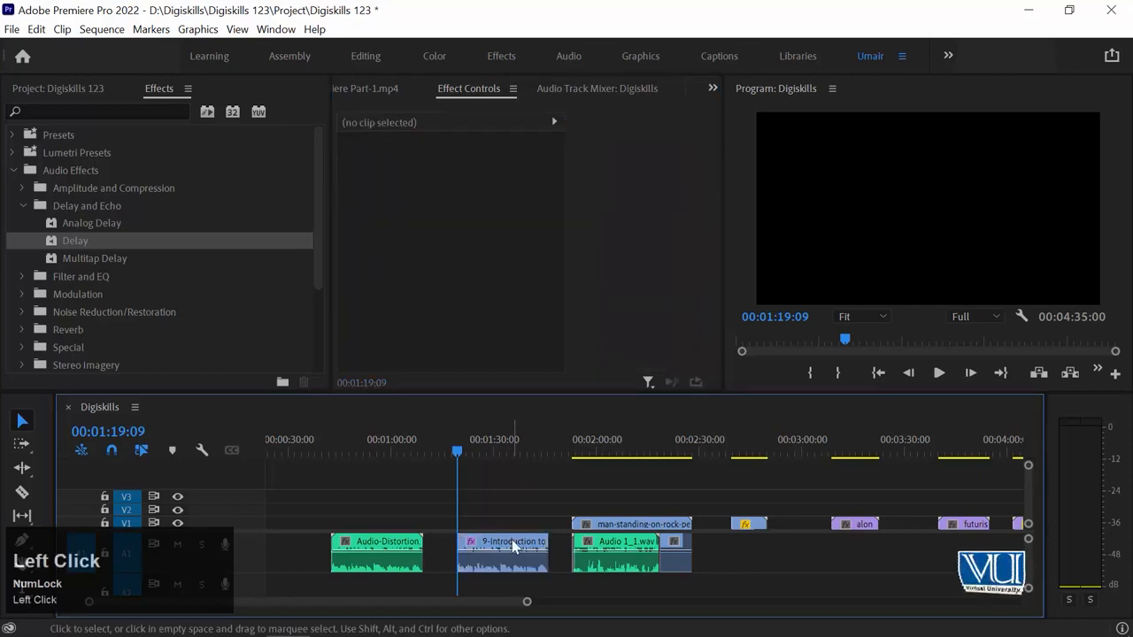
pyautogui.press('space')
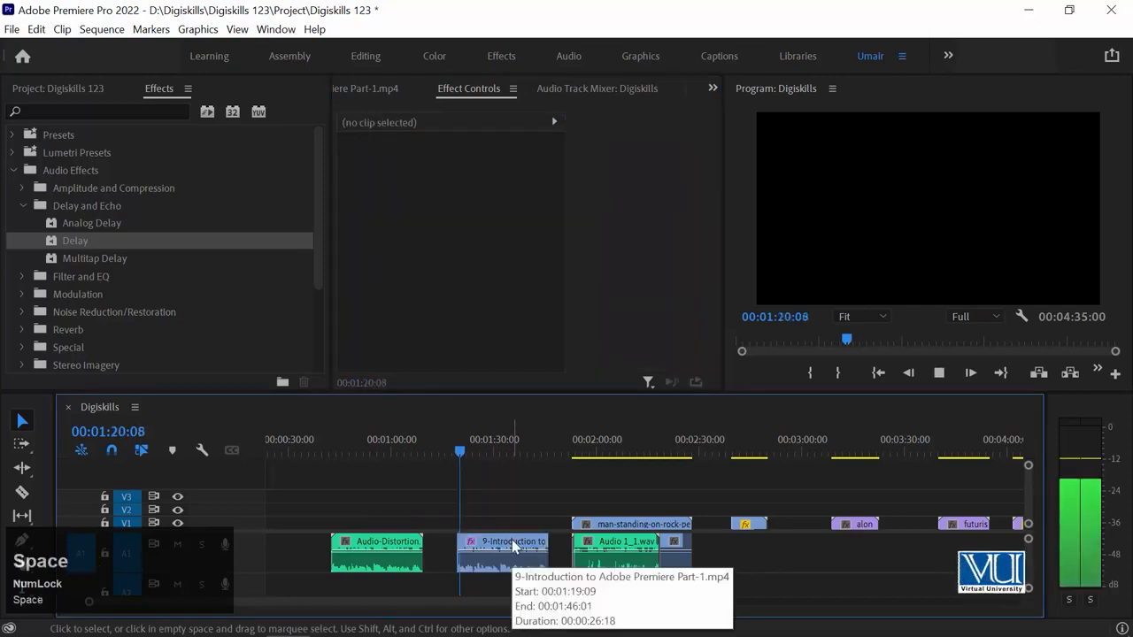
pyautogui.press('=')
pyautogui.press('=')
pyautogui.click(607, 474)
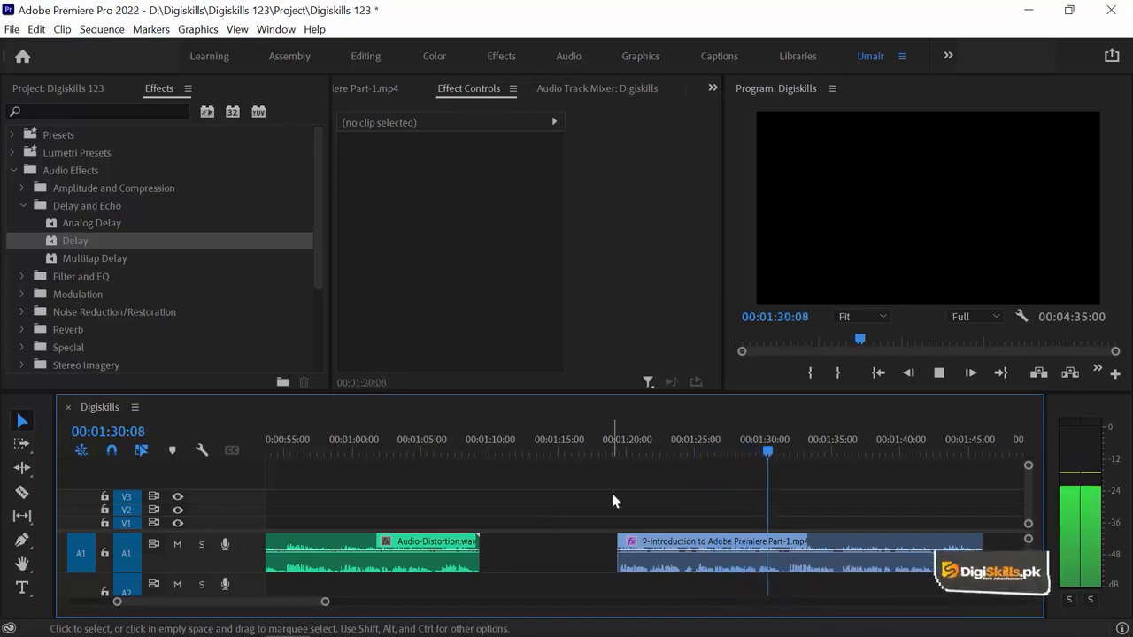
pyautogui.press('space')
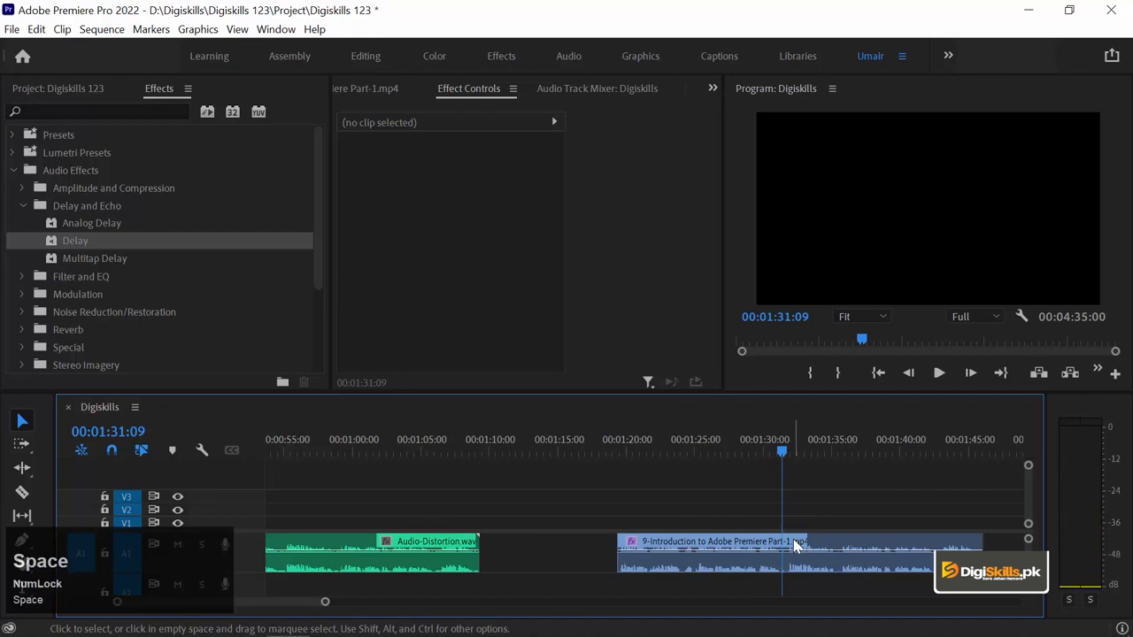
# Step: Switch the 9-Introduction clip's Delay effect back on and play the clip from its start
pyautogui.click(795, 546)
pyautogui.press('Up')
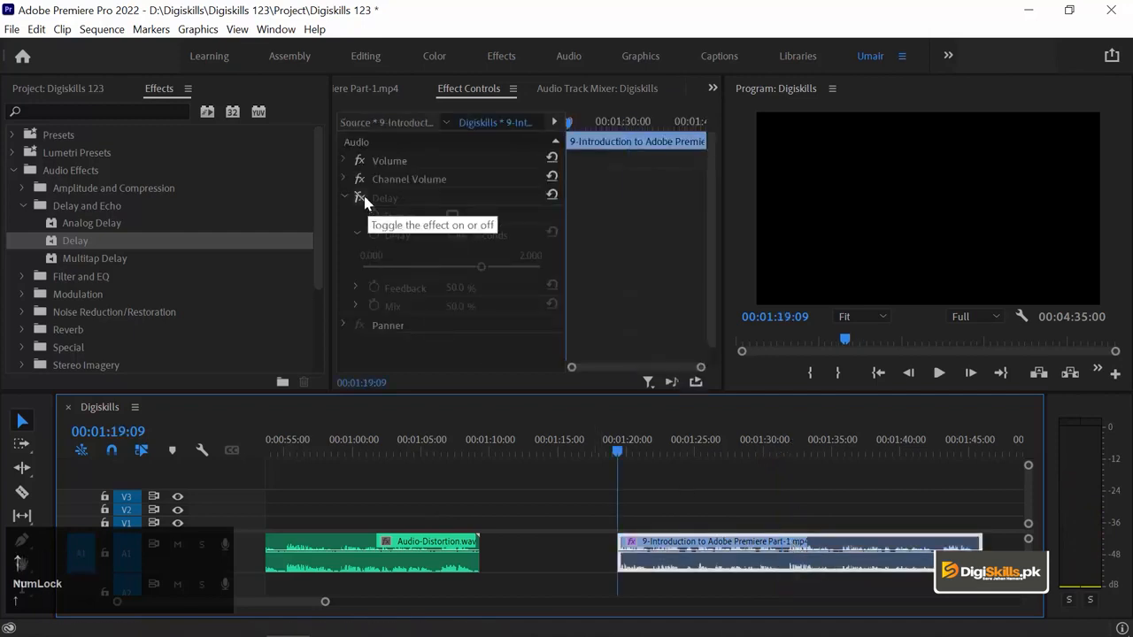
pyautogui.click(361, 198)
pyautogui.press('space')
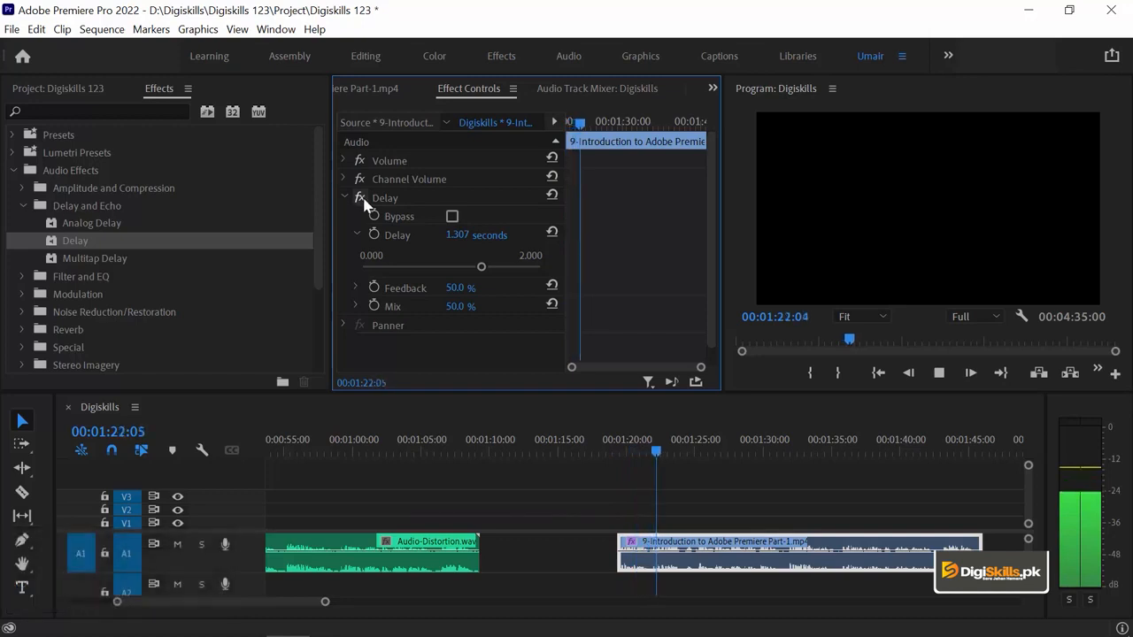
pyautogui.press('space')
# Step: Shorten the Delay effect's delay time to 0.673 seconds and play the clip from about 00:01:19:08
pyautogui.moveTo(479, 266); pyautogui.dragTo(421, 270)
pyautogui.click(620, 448)
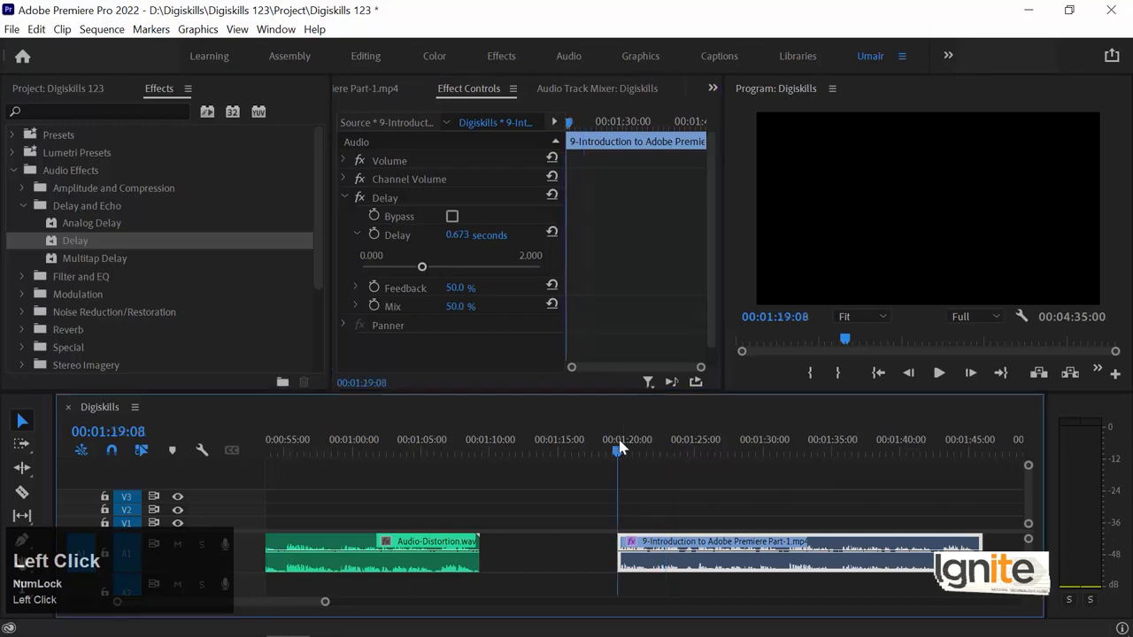
pyautogui.press('space')
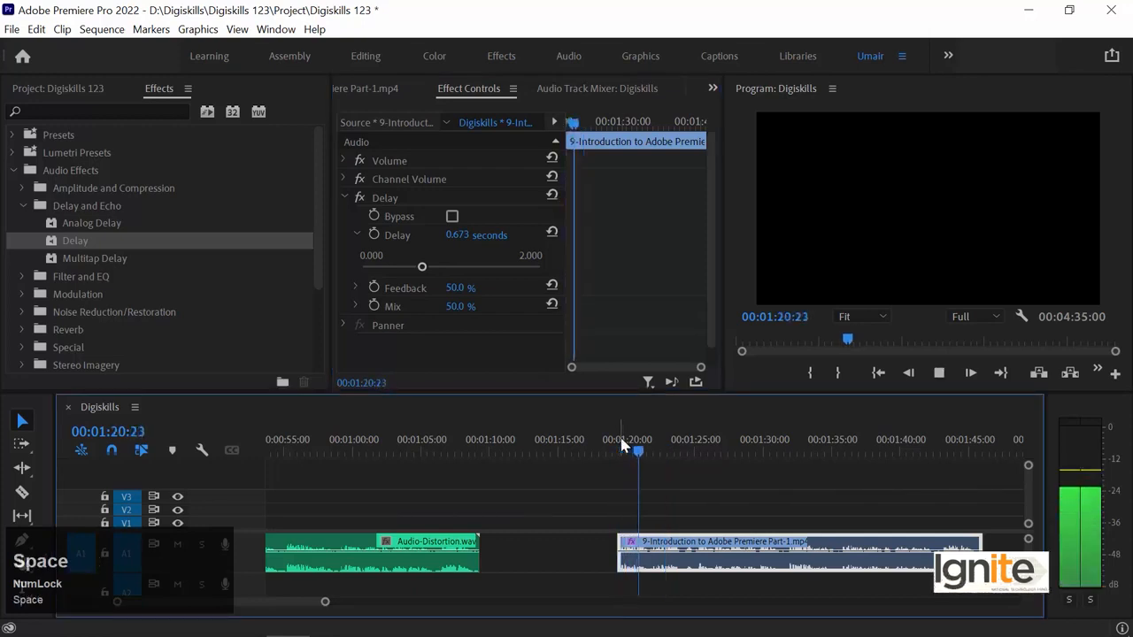
# Step: Try the Delay effect's feedback at 34.7 % and 70.3 %, playing the clip with each setting
pyautogui.click(355, 284)
pyautogui.moveTo(452, 320); pyautogui.dragTo(424, 322)
pyautogui.press('space')
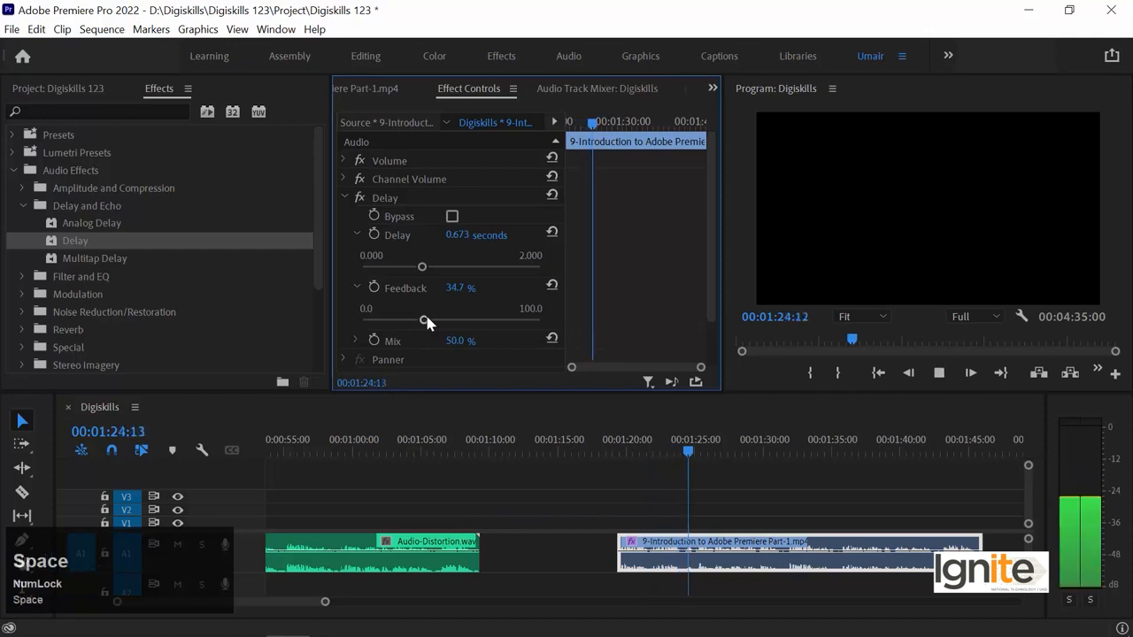
pyautogui.moveTo(425, 321); pyautogui.dragTo(487, 320)
pyautogui.click(630, 437)
pyautogui.press('space')
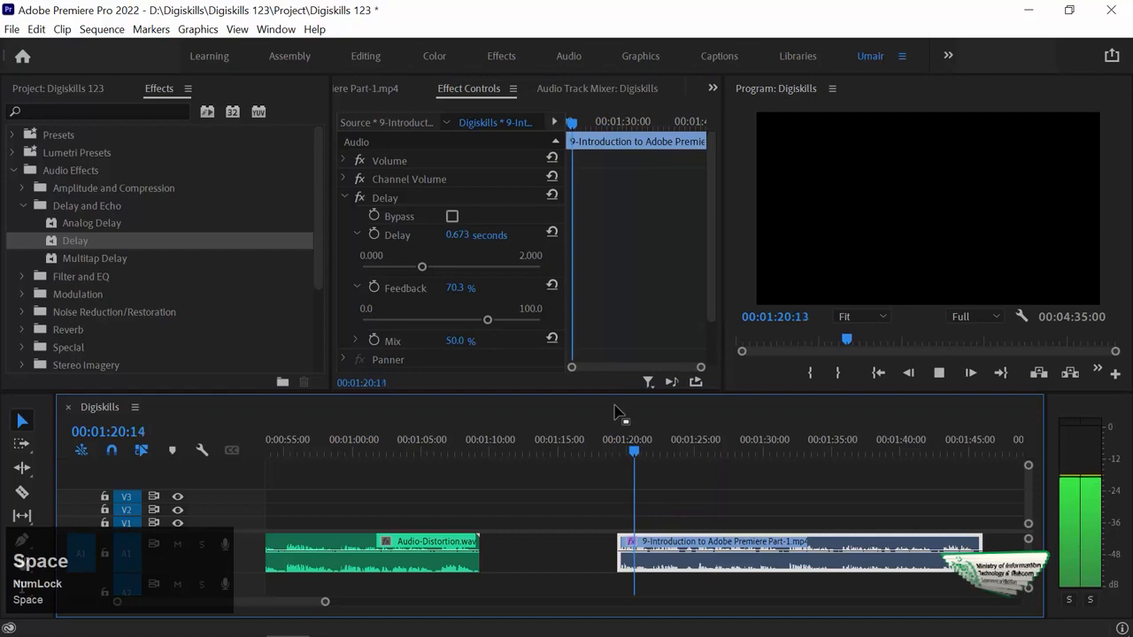
pyautogui.press('space')
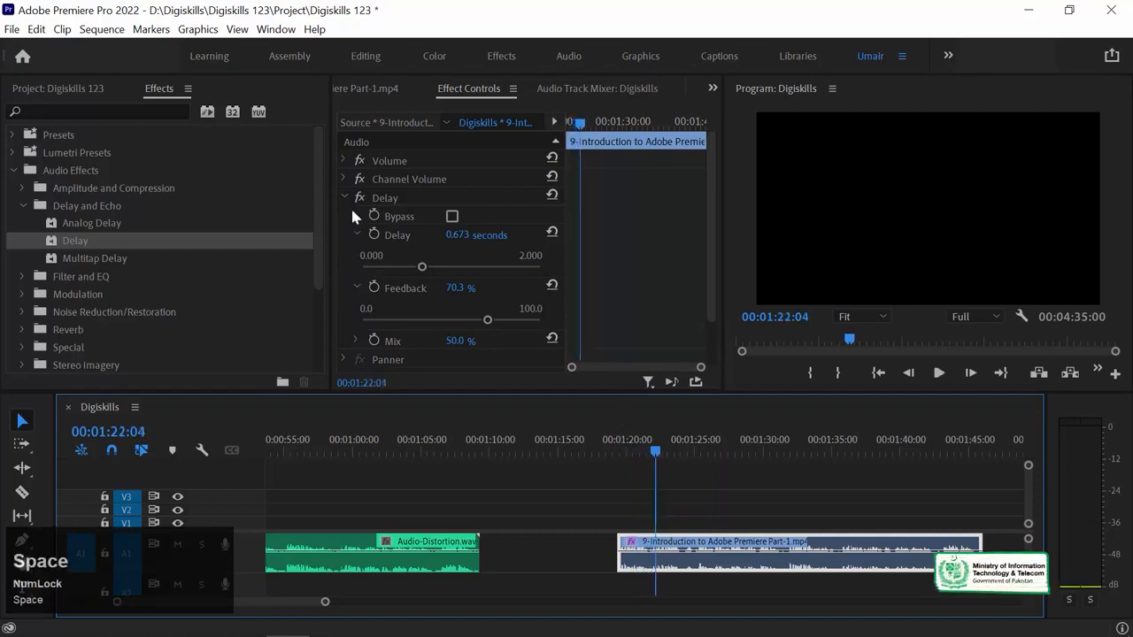
# Step: Replace the Delay effect on the 9-Introduction clip with the Multitap Delay effect
pyautogui.click(398, 195)
pyautogui.press('Delete')
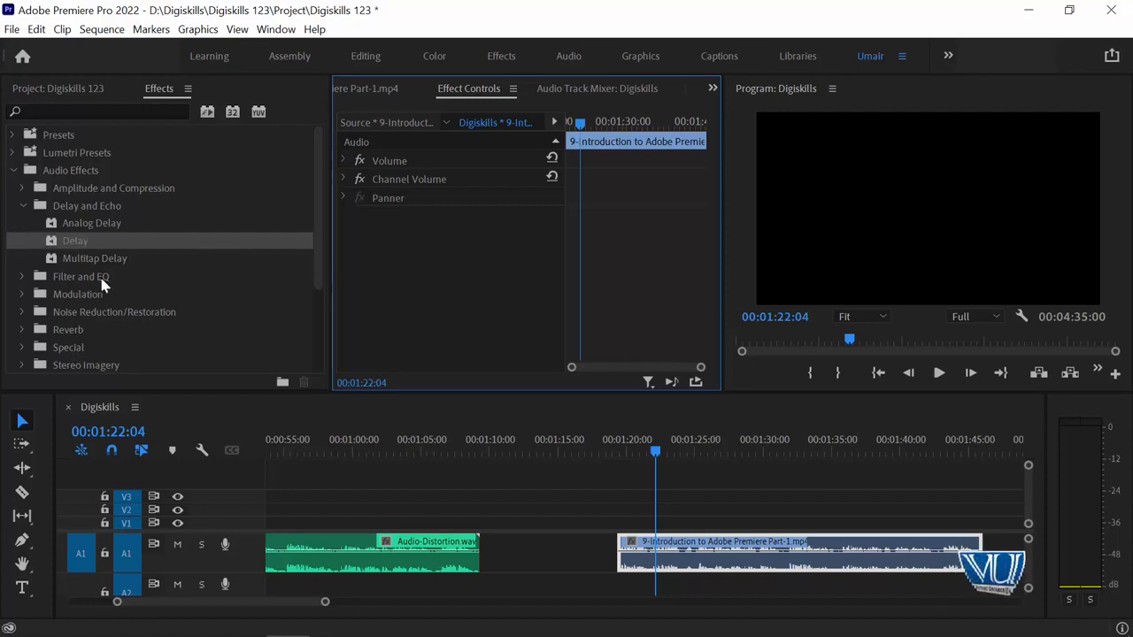
pyautogui.moveTo(108, 256); pyautogui.dragTo(708, 555)
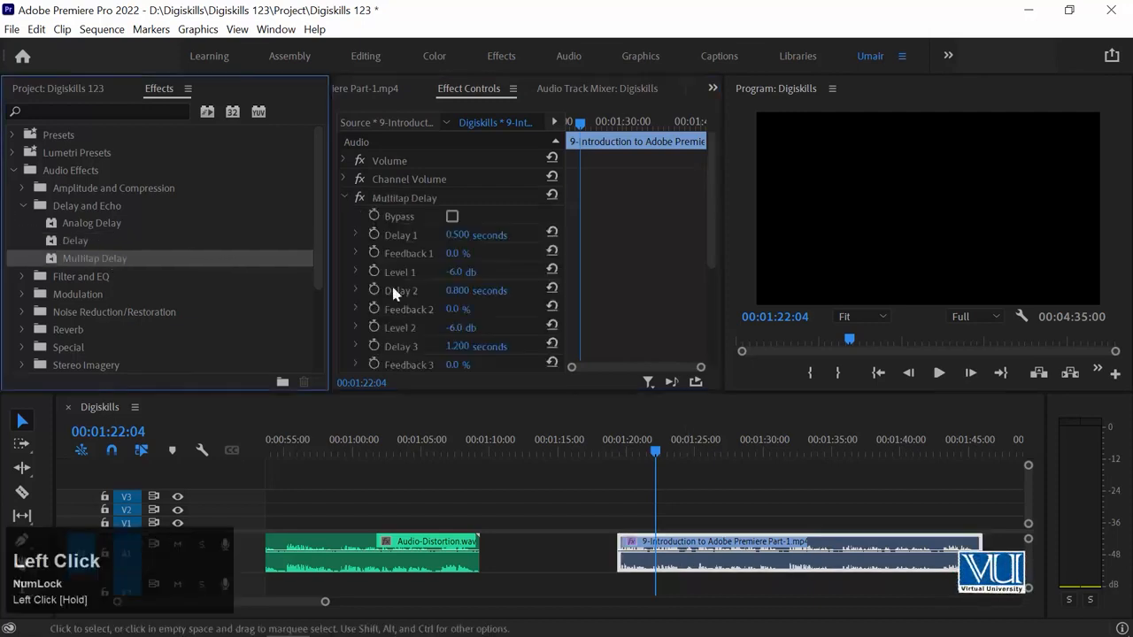
# Step: Play the clip from its start with Multitap Delay, and remove that effect from the clip
pyautogui.moveTo(645, 452); pyautogui.dragTo(618, 451)
pyautogui.press('space')
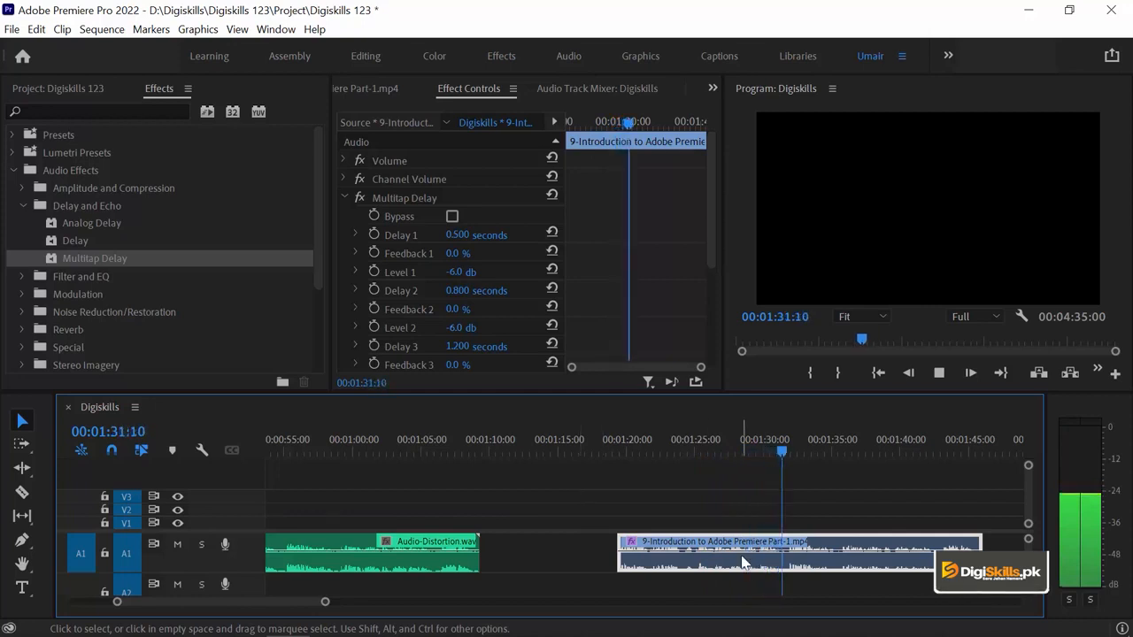
pyautogui.press('space')
pyautogui.click(385, 197)
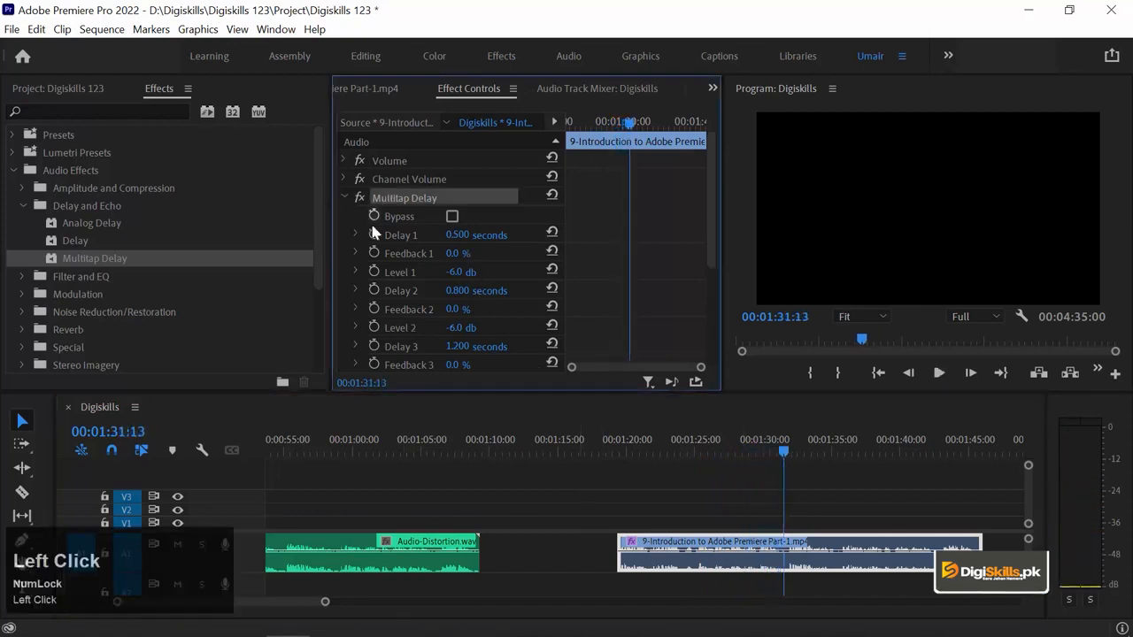
pyautogui.press('Delete')
# Step: Apply the Graphic Equalizer (20 Bands) from the Filter and EQ effects to the 9-Introduction clip
pyautogui.click(23, 206)
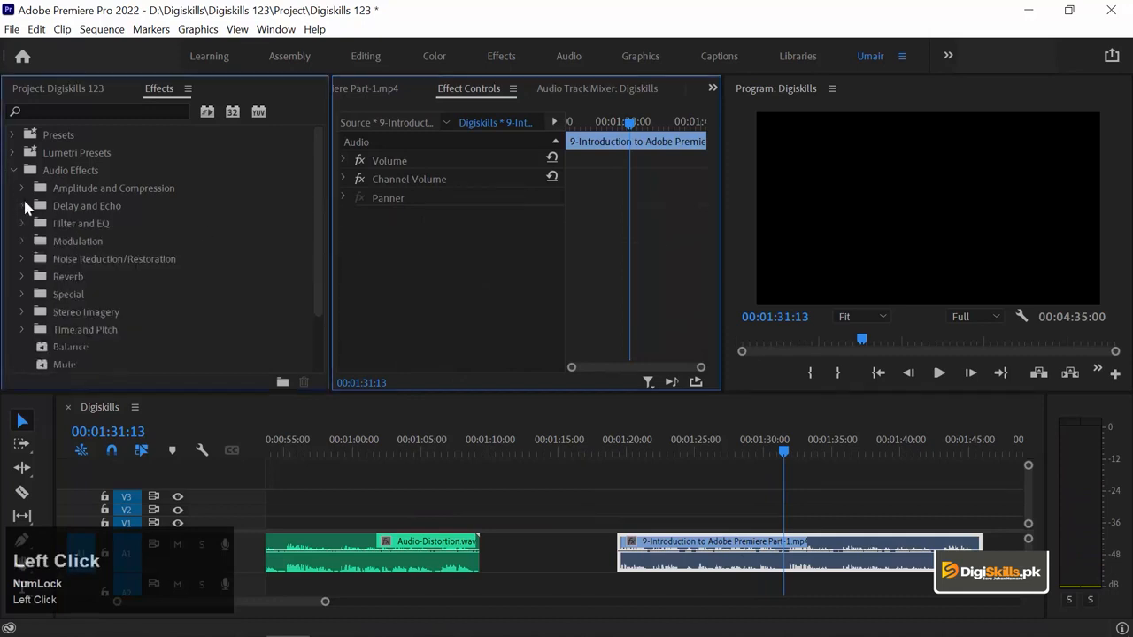
pyautogui.click(22, 223)
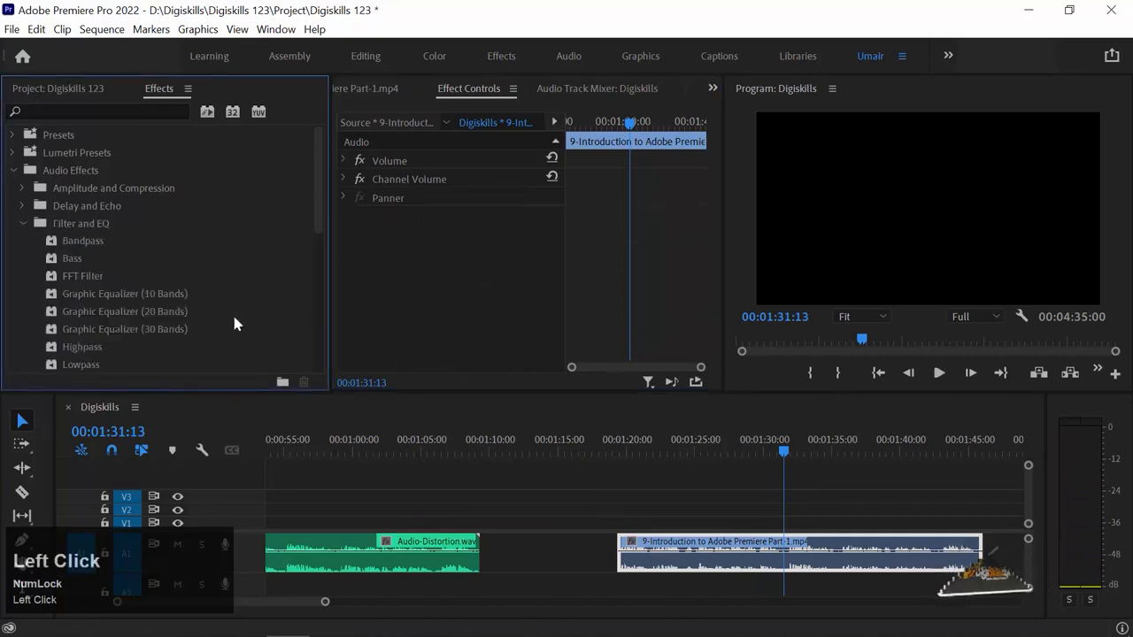
pyautogui.click(150, 292)
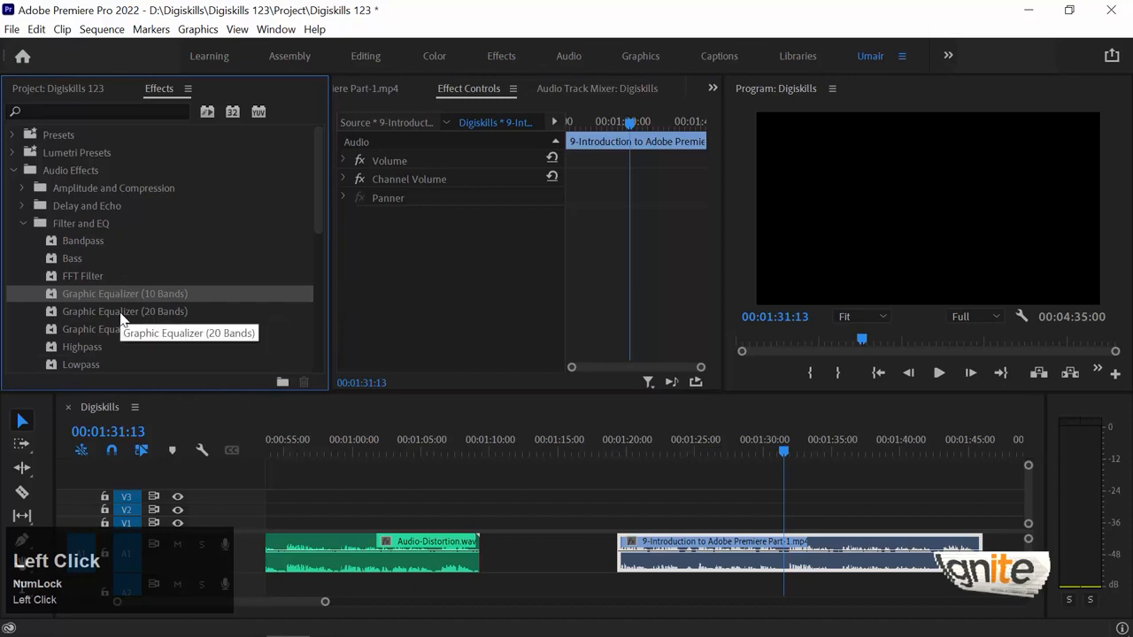
pyautogui.click(170, 311)
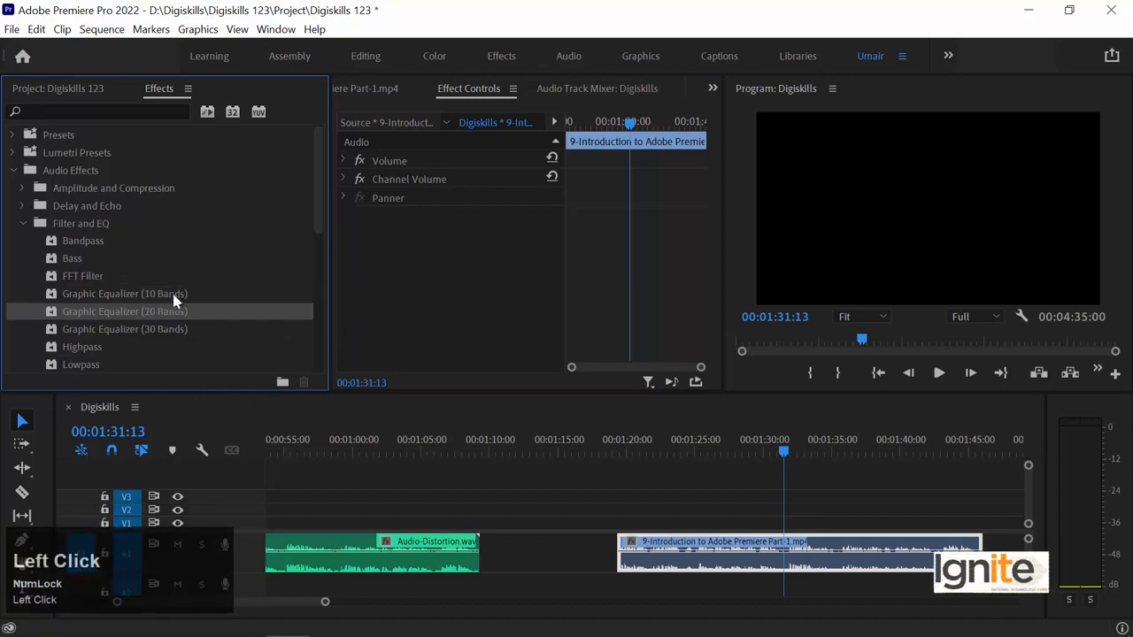
pyautogui.click(156, 326)
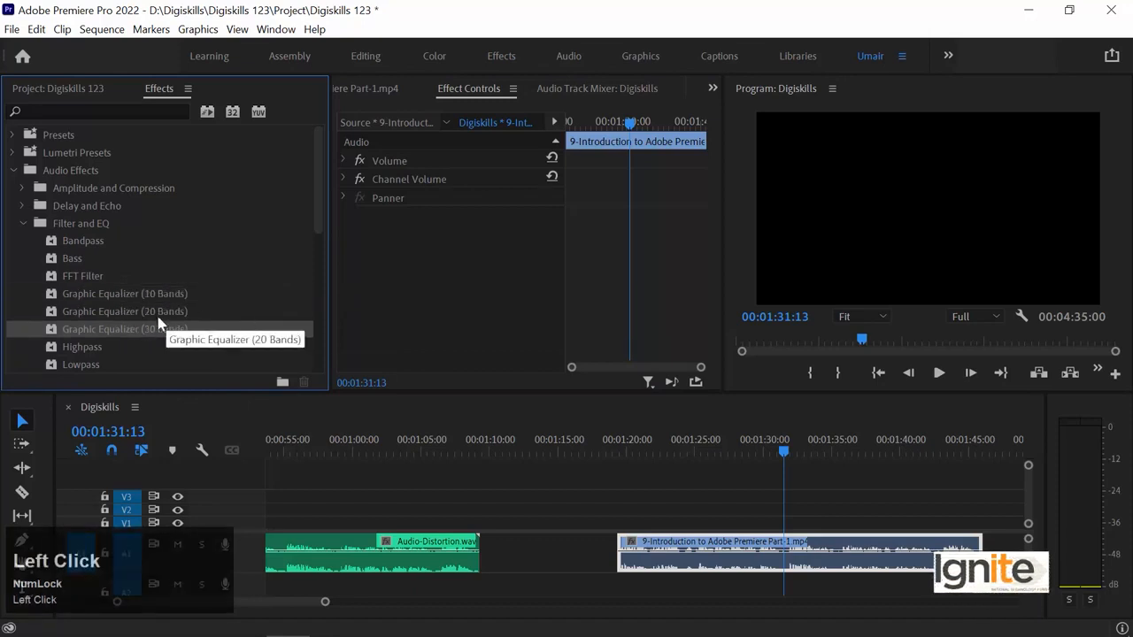
pyautogui.click(68, 314)
pyautogui.moveTo(547, 441); pyautogui.dragTo(672, 553)
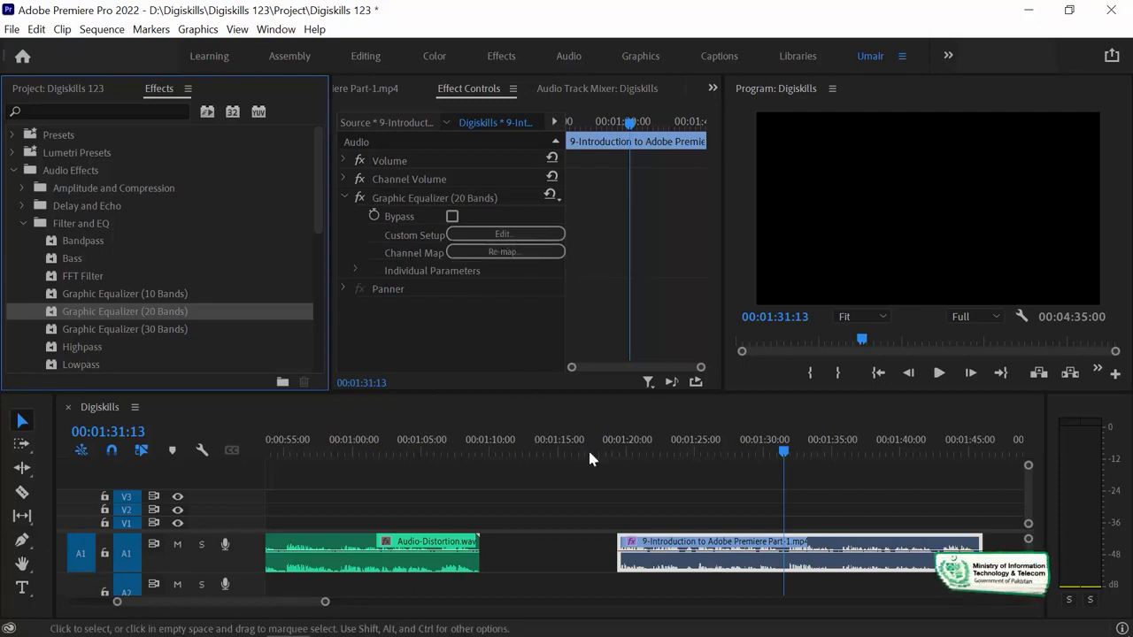
# Step: Choose the Heavy Guitar preset in the clip's Graphic Equalizer editor and play the clip from 00:01:20:10
pyautogui.click(633, 436)
pyautogui.click(632, 437)
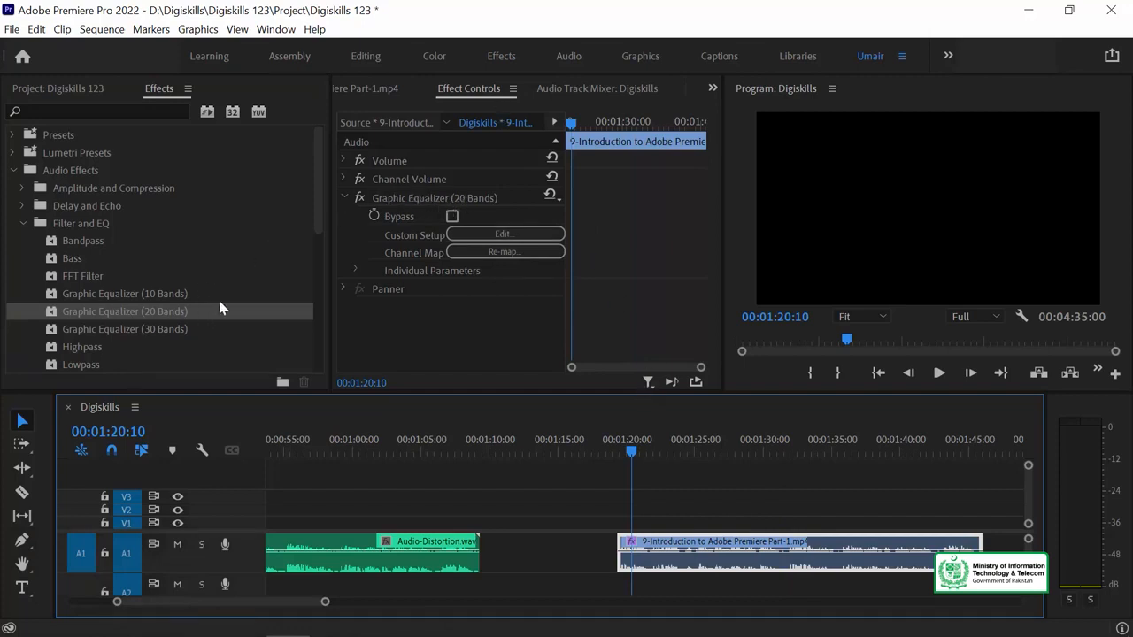
pyautogui.click(497, 234)
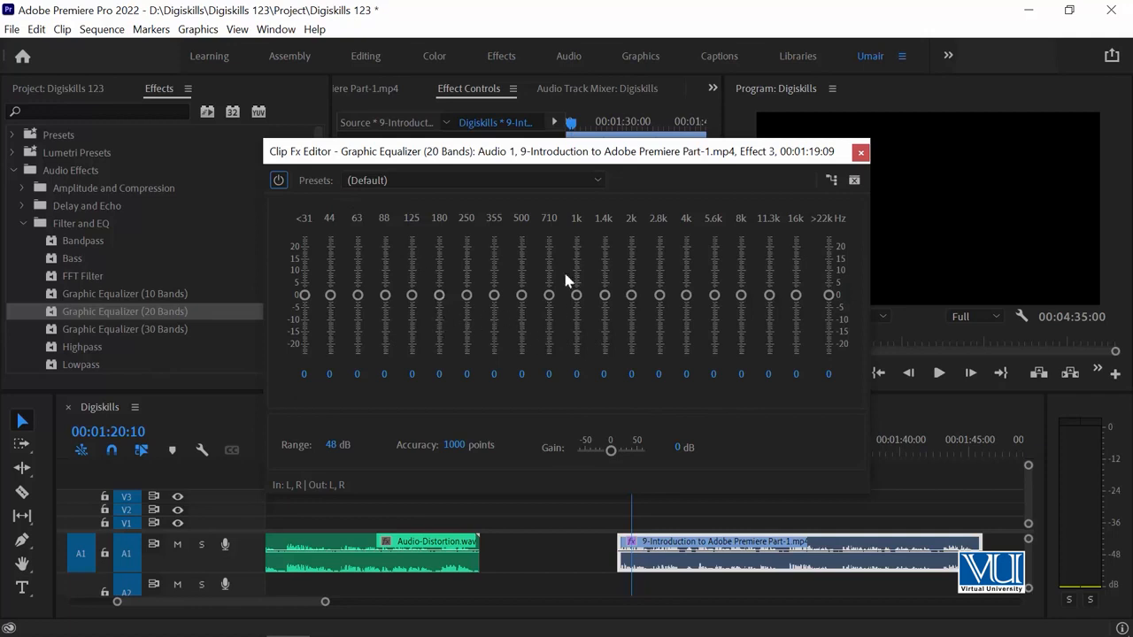
pyautogui.click(460, 177)
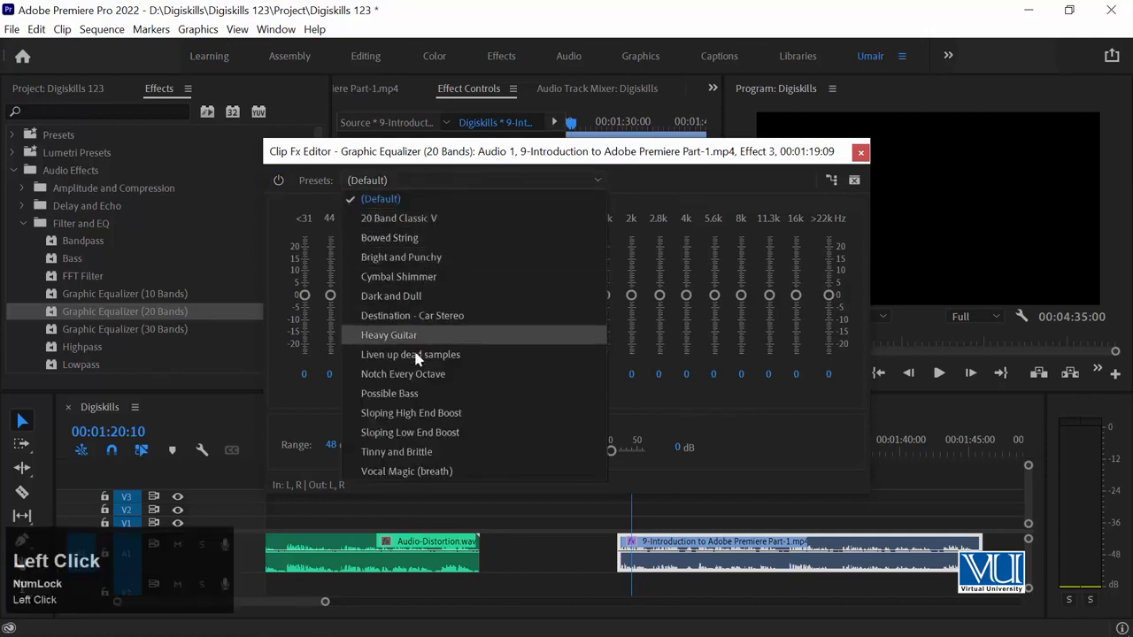
pyautogui.press('space')
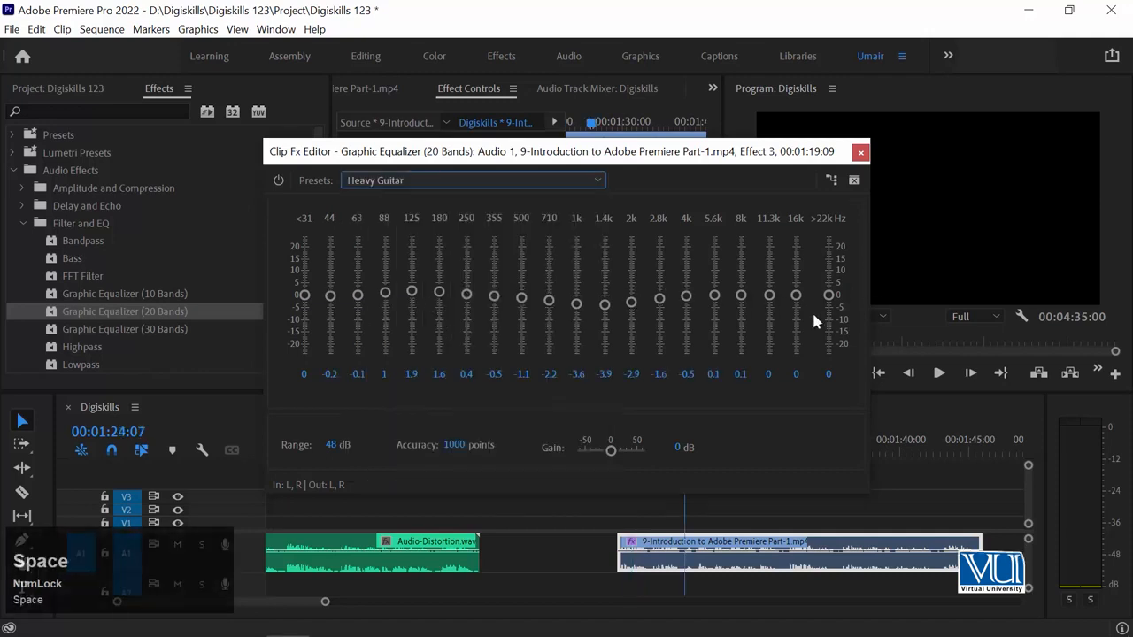
# Step: Raise the equalizer's 2.8k to 16k Hz bands to about 2.5, 6.5, 13.3, 15.1, 13.6 and 17.2 during playback of the clip
pyautogui.press('space')
pyautogui.moveTo(797, 295); pyautogui.dragTo(752, 262)
pyautogui.moveTo(715, 296); pyautogui.dragTo(660, 289)
pyautogui.press('space')
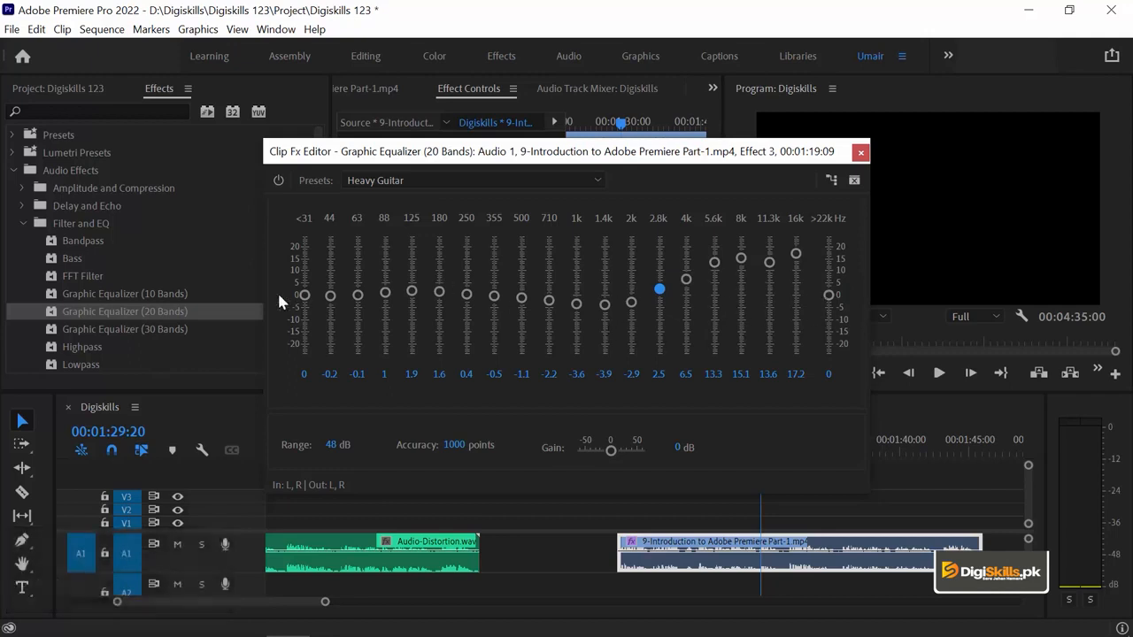
# Step: Raise the bands from <31 to 355 Hz to about 7.3, 13.9, 12.5, 14.6, 24, 7.7, 4.3 and 7.5 while the clip plays
pyautogui.moveTo(359, 295); pyautogui.dragTo(330, 270)
pyautogui.moveTo(358, 314); pyautogui.dragTo(363, 276)
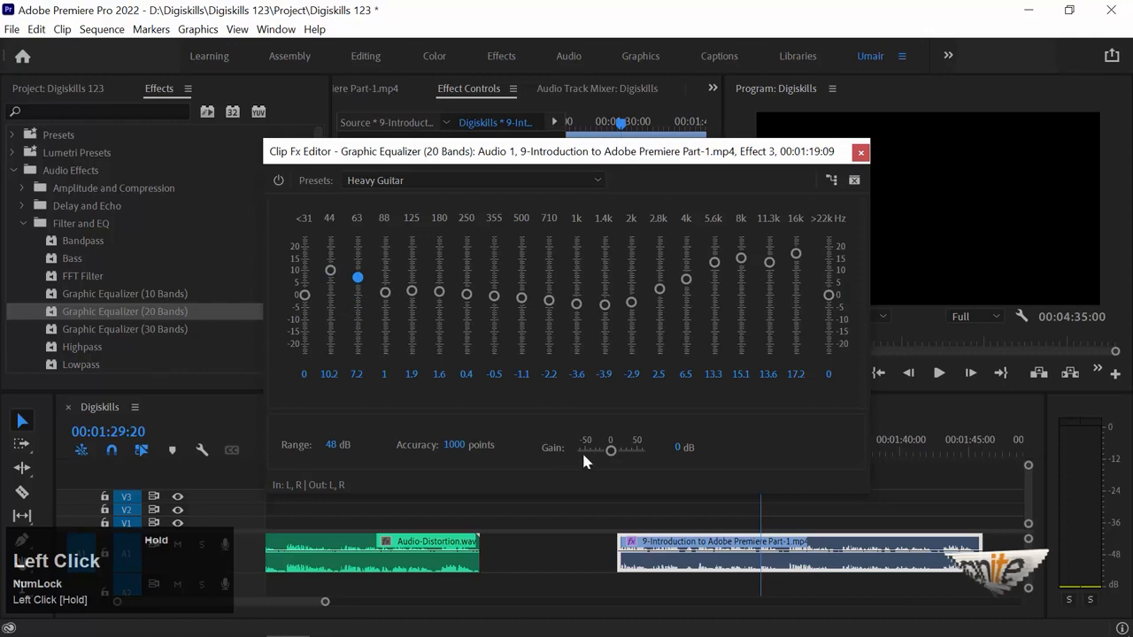
pyautogui.press('space')
pyautogui.moveTo(414, 303); pyautogui.dragTo(412, 237)
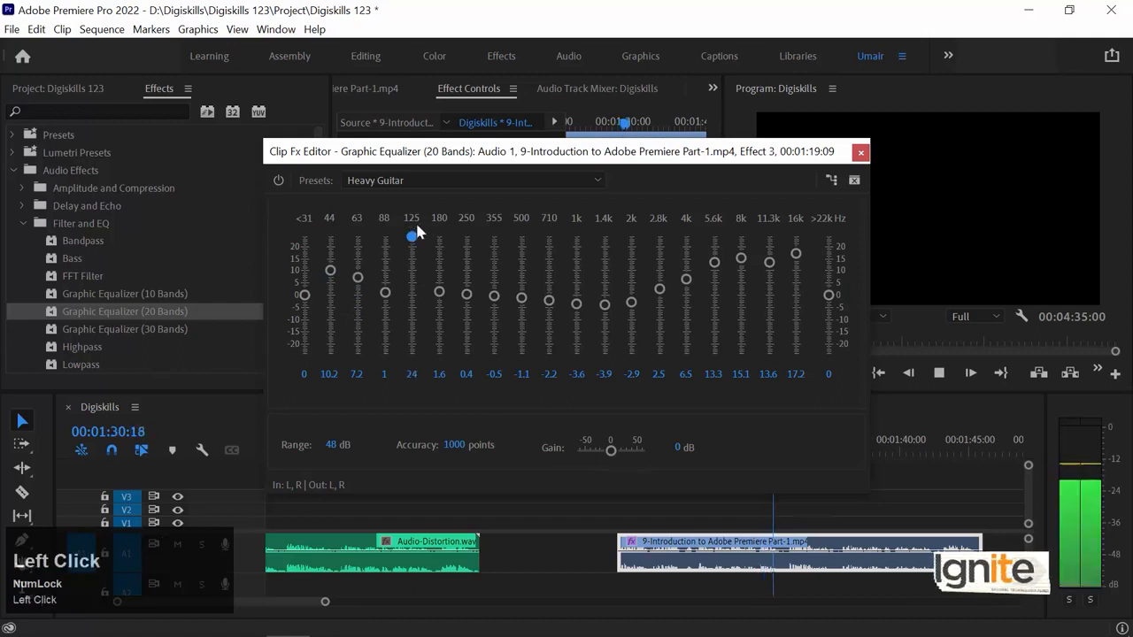
pyautogui.moveTo(384, 293); pyautogui.dragTo(332, 260)
pyautogui.moveTo(439, 291); pyautogui.dragTo(493, 276)
pyautogui.press('space')
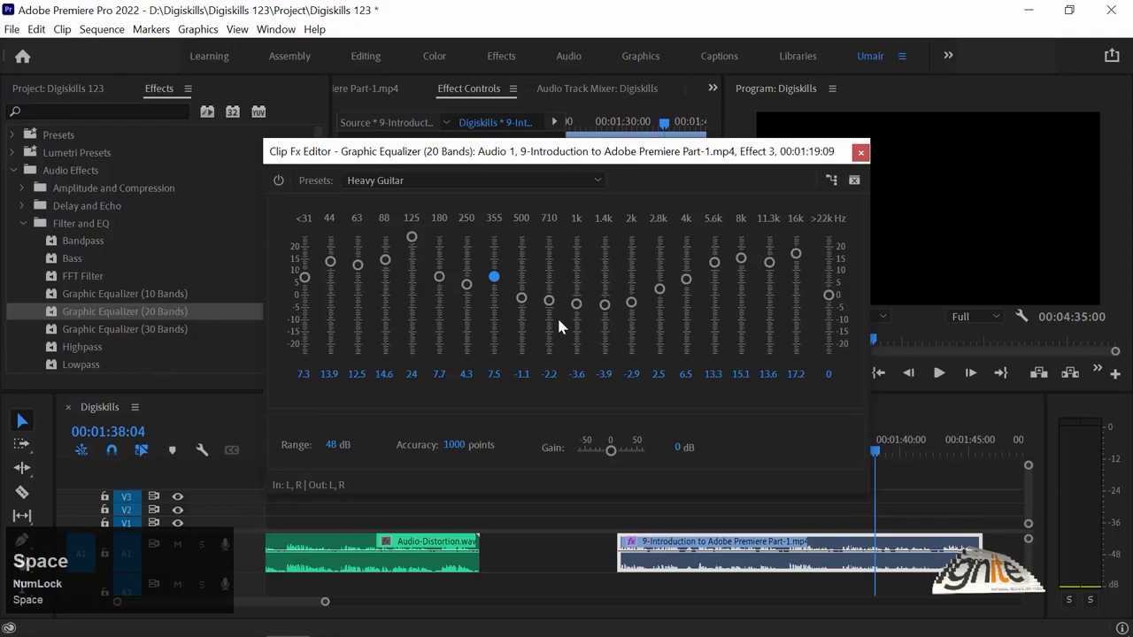
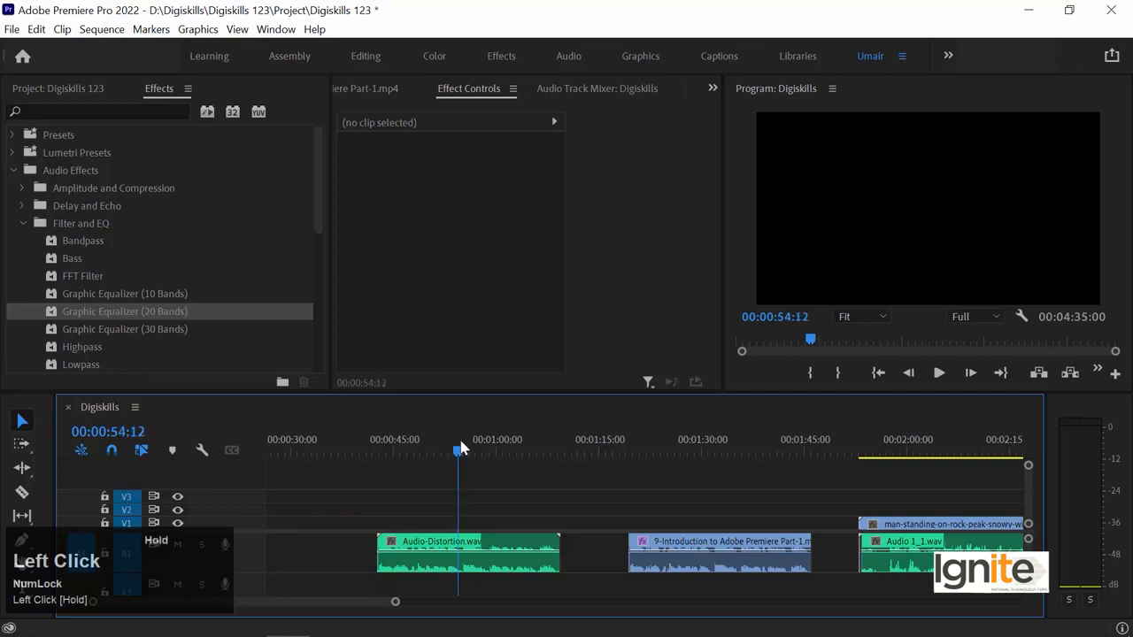
# Step: Play the Audio-Distortion clip from 00:00:54:16, and replay a short part of it from just before 00:00:55:00
pyautogui.press('=')
pyautogui.press('=')
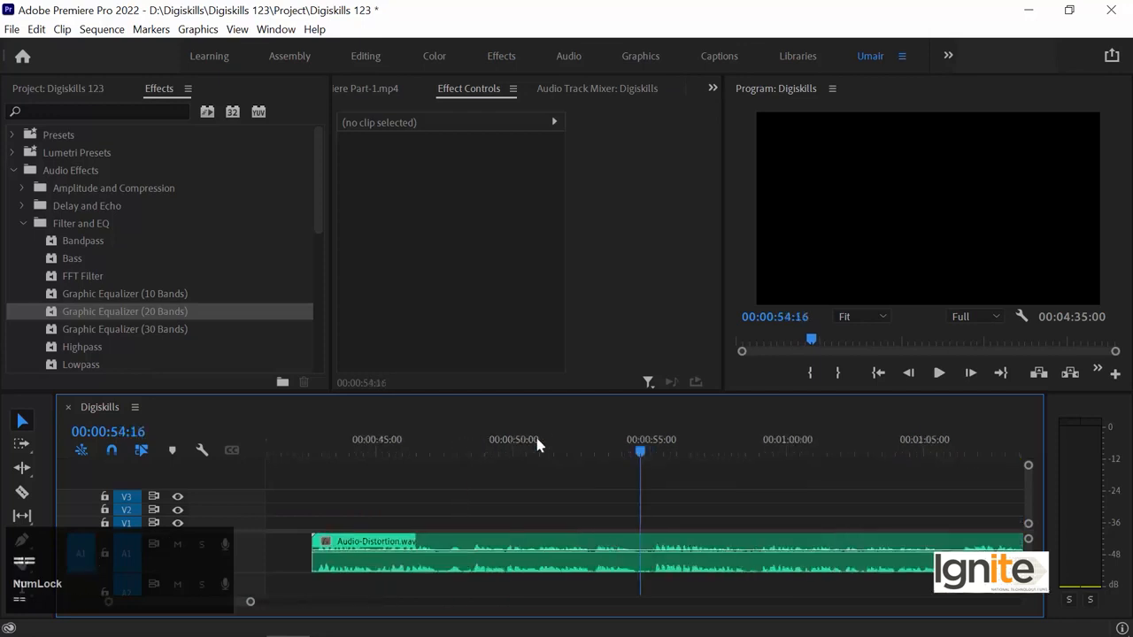
pyautogui.press('space')
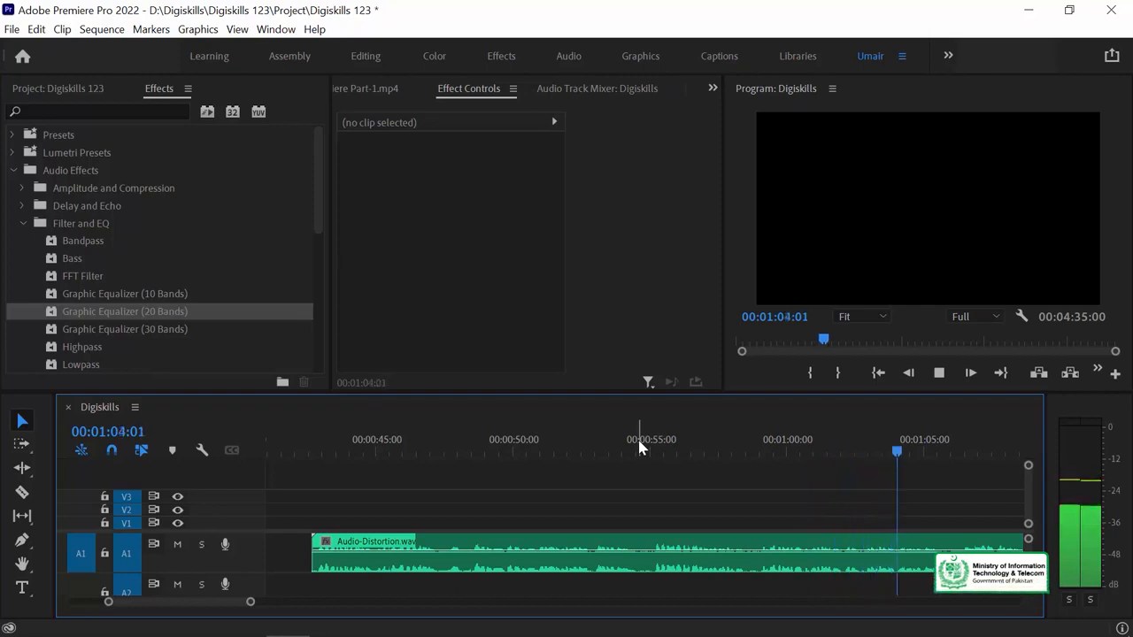
pyautogui.press('space')
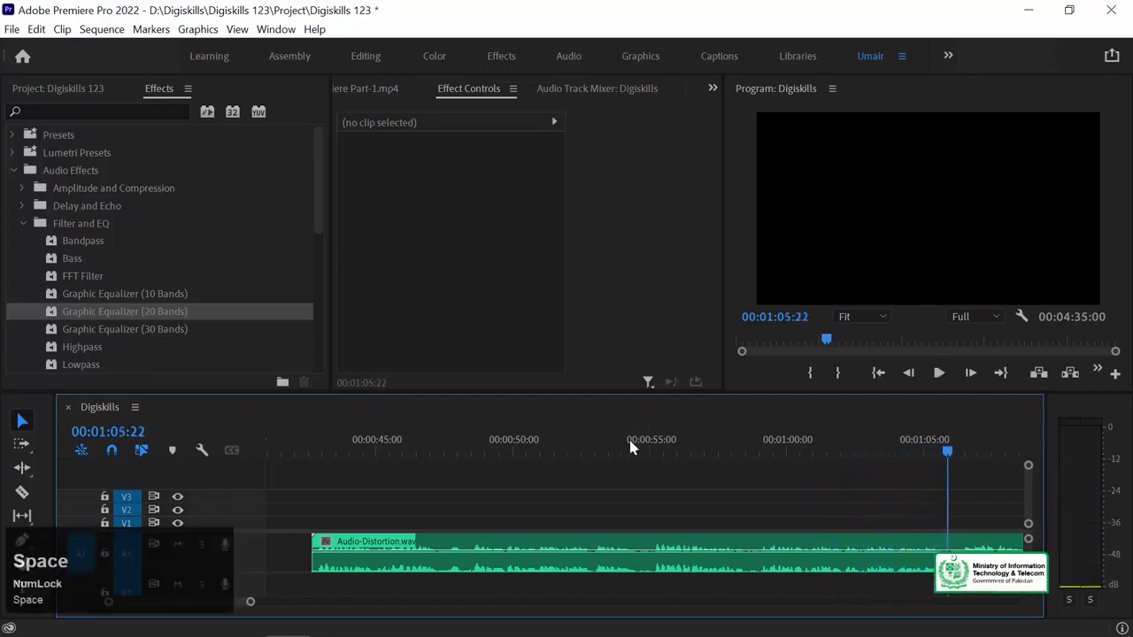
pyautogui.click(632, 441)
pyautogui.press('space')
pyautogui.press('space')
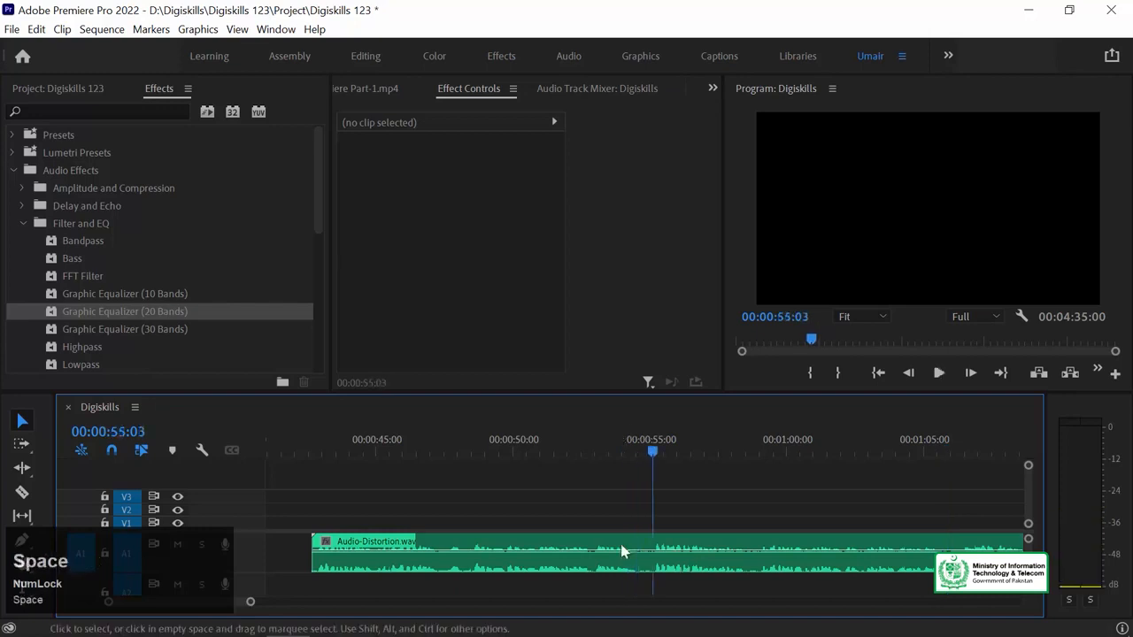
# Step: Locate Audio-Distortion.wav in the project's Audio folder and open it in the waveform editor of Adobe Audition
pyautogui.press('-')
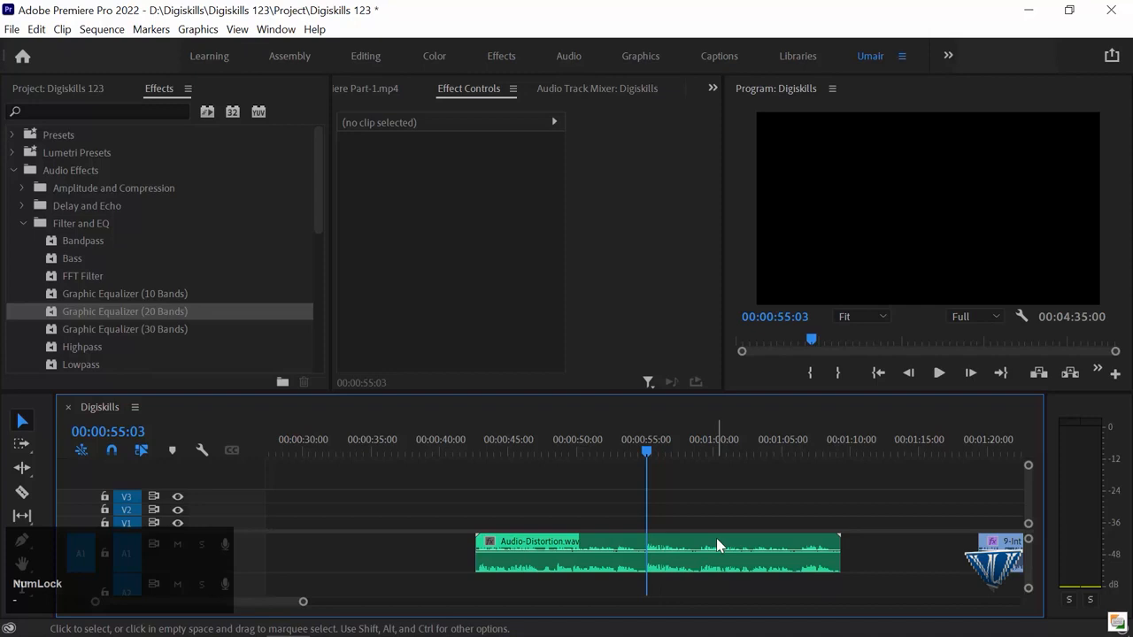
pyautogui.press('-')
pyautogui.press('-')
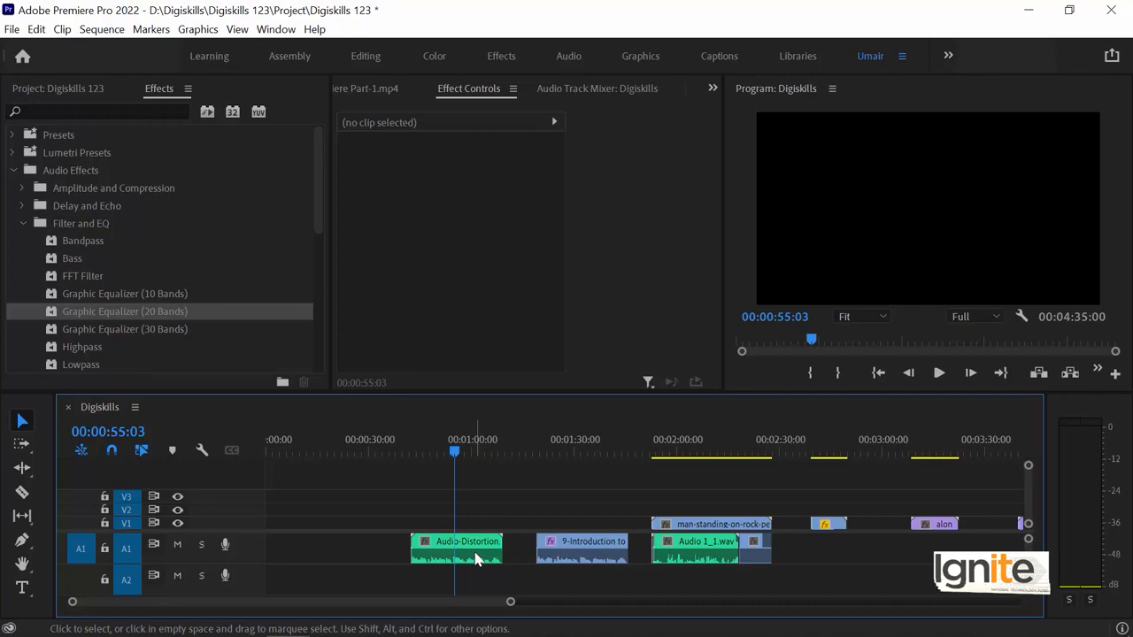
pyautogui.rightClick(653, 549)
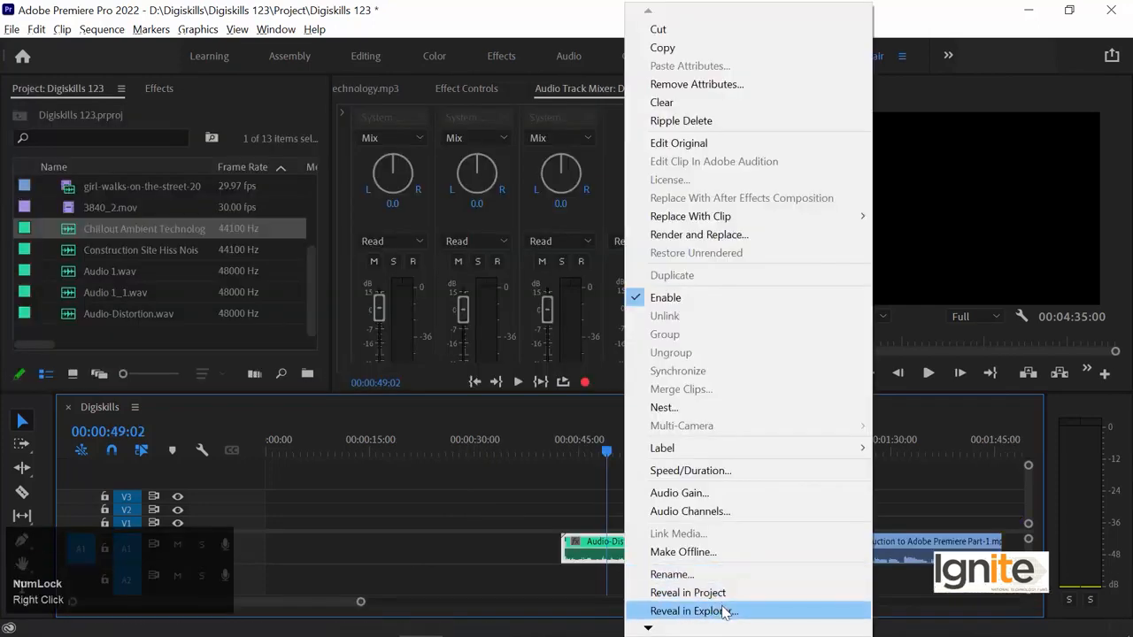
pyautogui.click(690, 609)
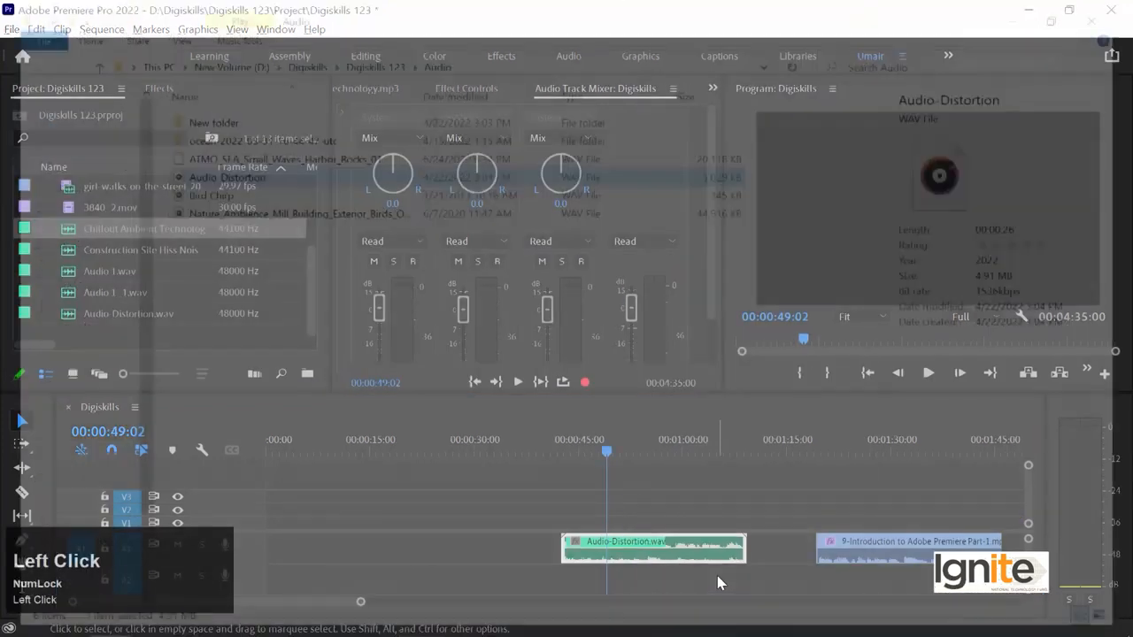
pyautogui.hotkey('alt', 'Tab')
pyautogui.hotkey('alt', 'Tab')
pyautogui.hotkey('alt', 'Tab')
pyautogui.moveTo(498, 390); pyautogui.dragTo(566, 283)
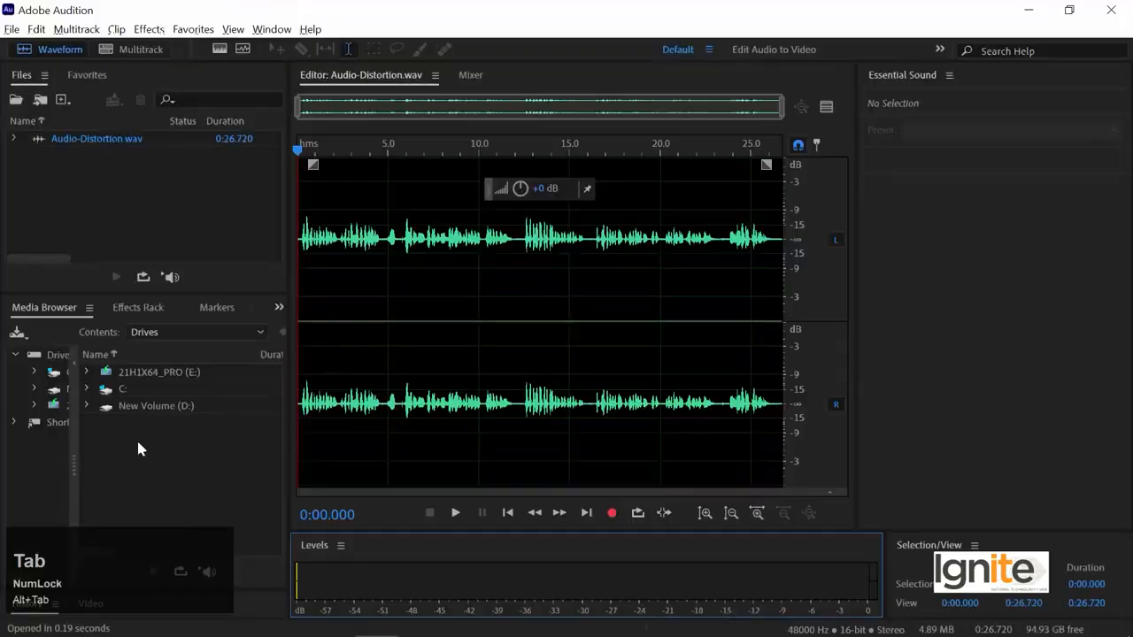
# Step: Play the first seconds of Audio-Distortion.wav to listen to its background noise
pyautogui.press('space')
pyautogui.press('space')
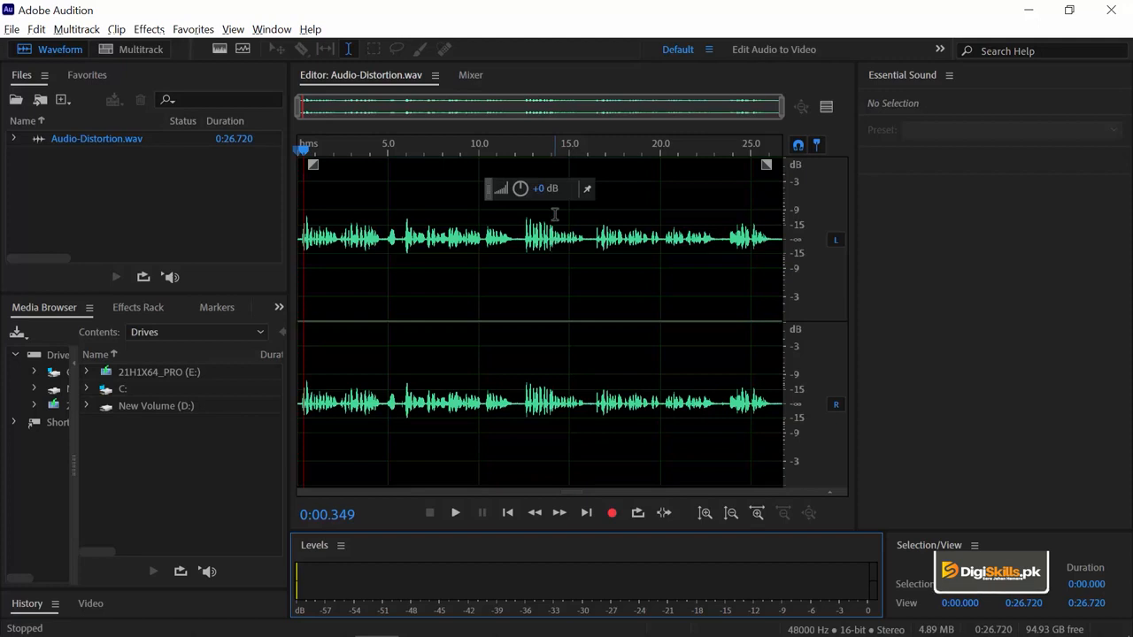
pyautogui.press('space')
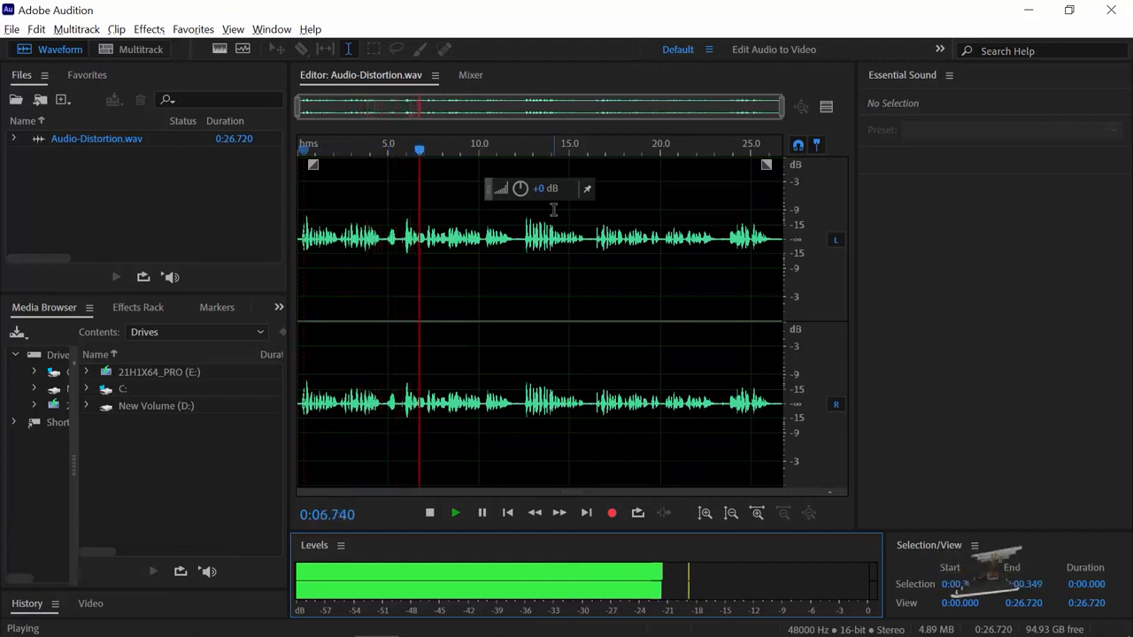
pyautogui.press('space')
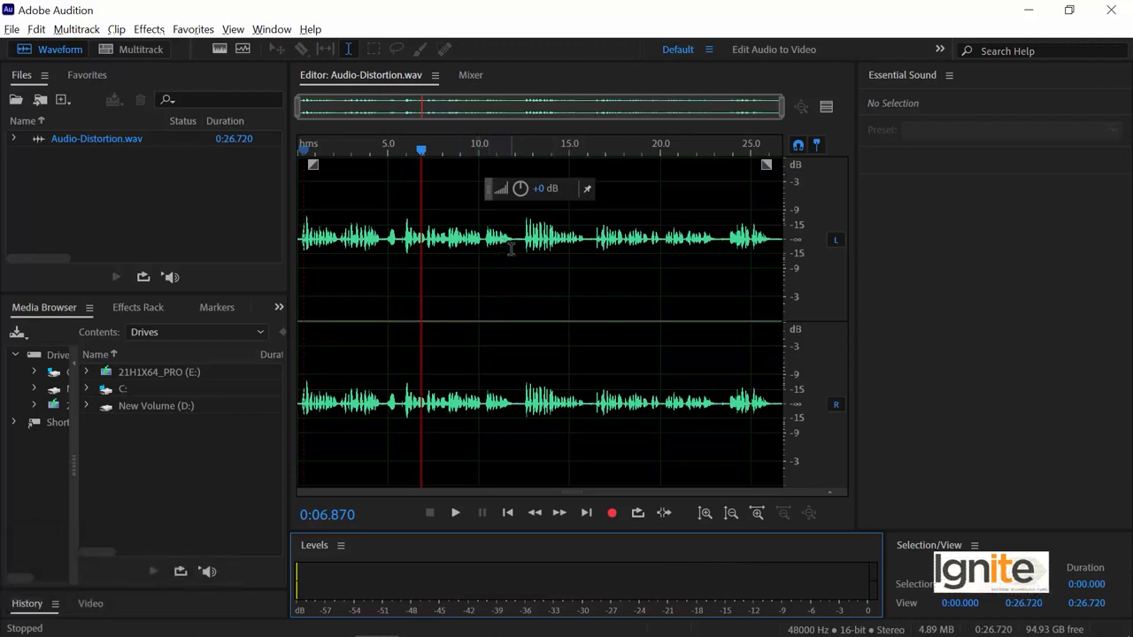
# Step: Select the speech-free gap in the waveform from about 11.87 to 12.39 seconds and play it
pyautogui.scroll(-2, 510, 250)
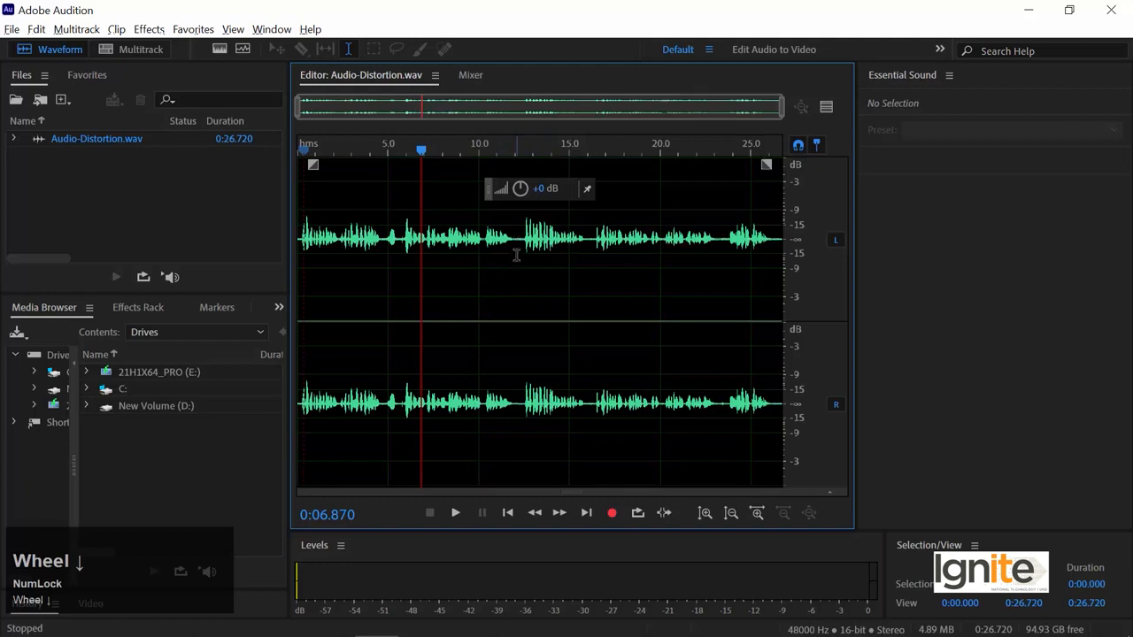
pyautogui.press('=')
pyautogui.click(555, 244)
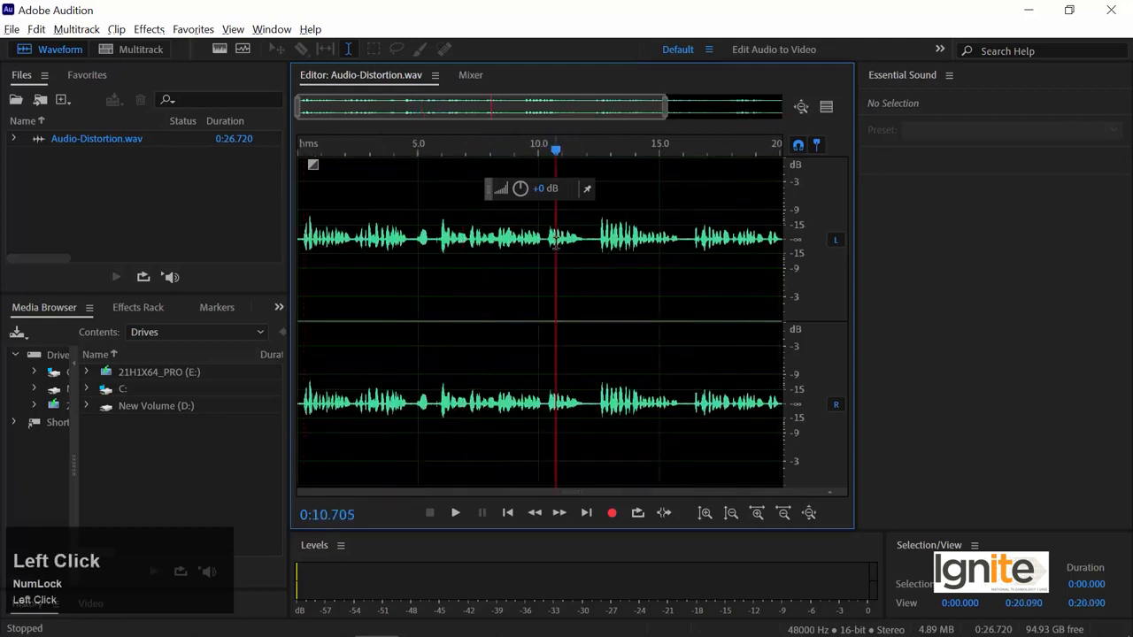
pyautogui.press('=')
pyautogui.press('=')
pyautogui.press('=')
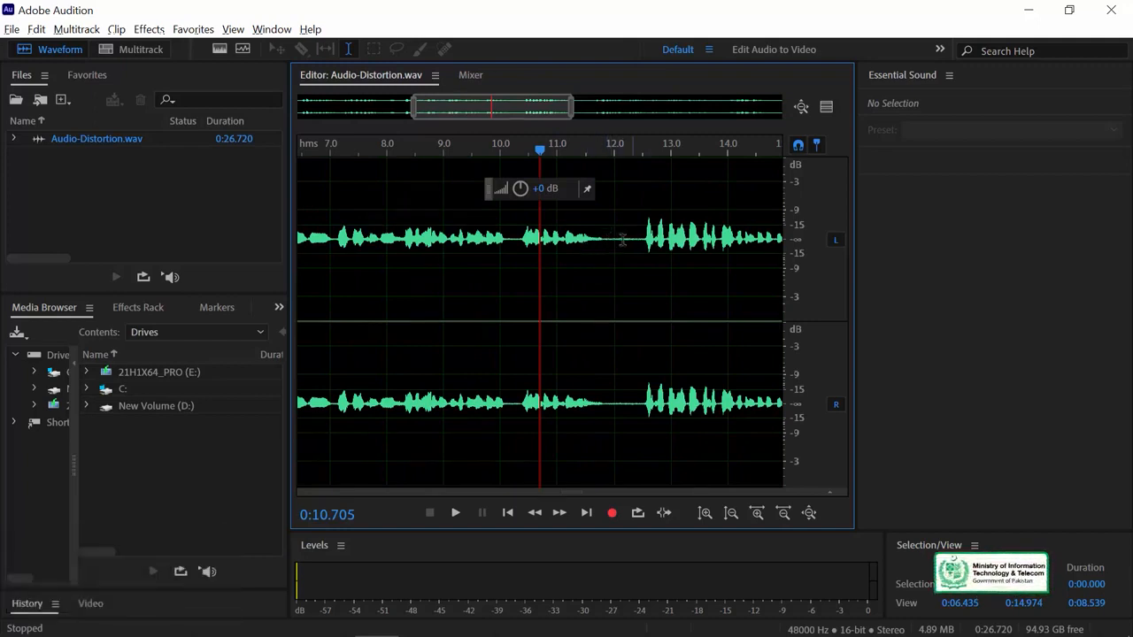
pyautogui.moveTo(606, 239); pyautogui.dragTo(641, 228)
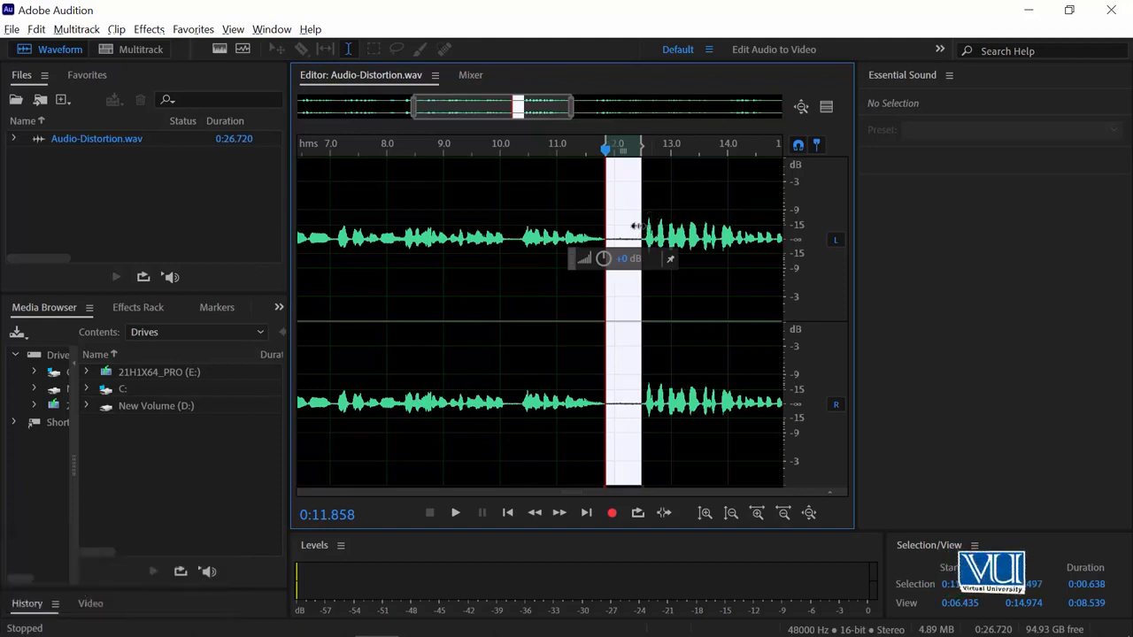
pyautogui.press('space')
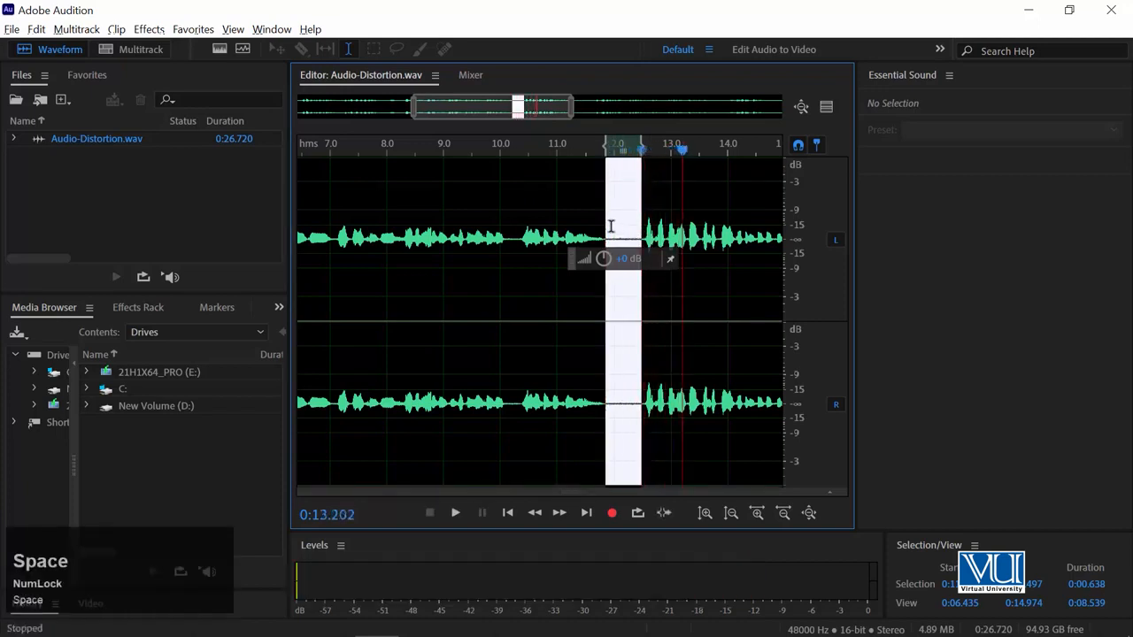
pyautogui.click(614, 228)
pyautogui.moveTo(607, 227); pyautogui.dragTo(635, 224)
pyautogui.press('space')
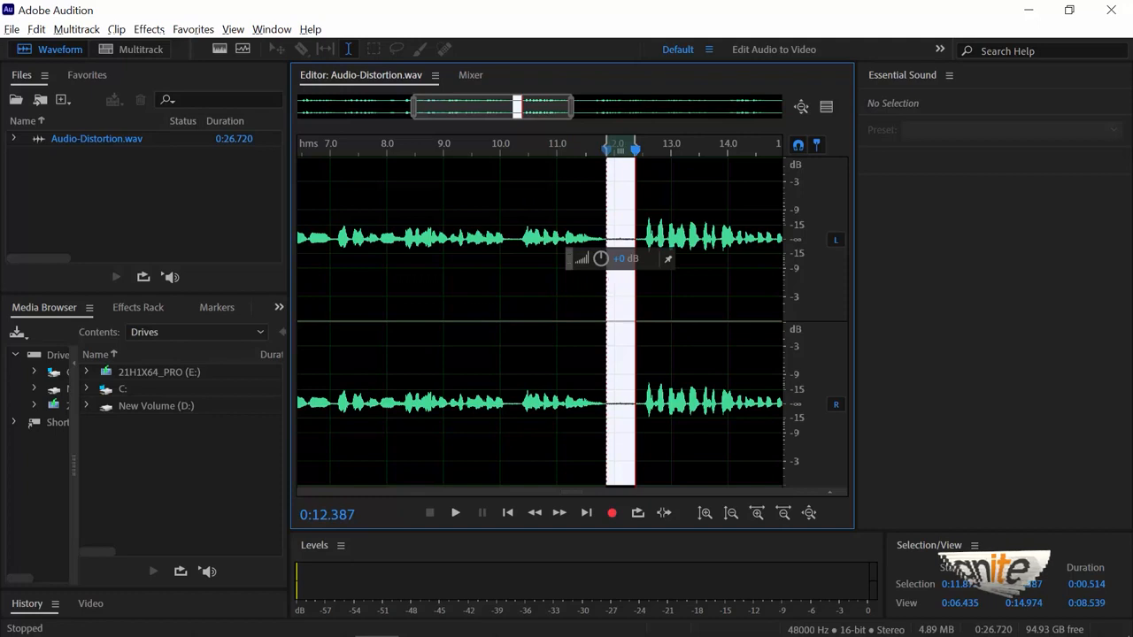
# Step: Capture a noise print from the selected gap and accept the alert
pyautogui.click(149, 29)
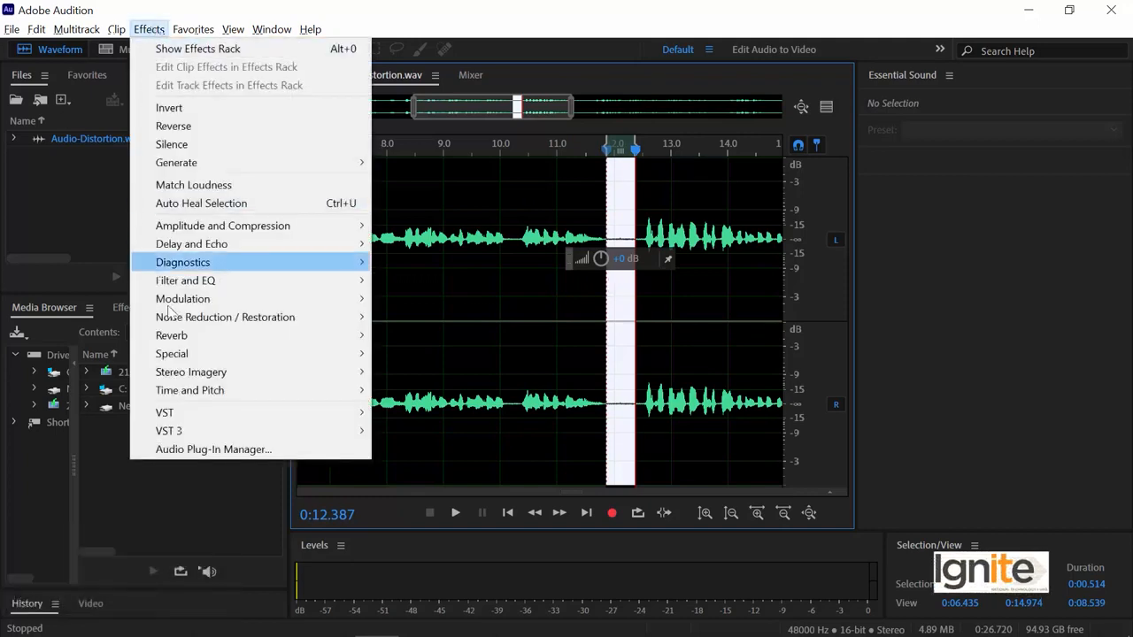
pyautogui.moveTo(192, 318)
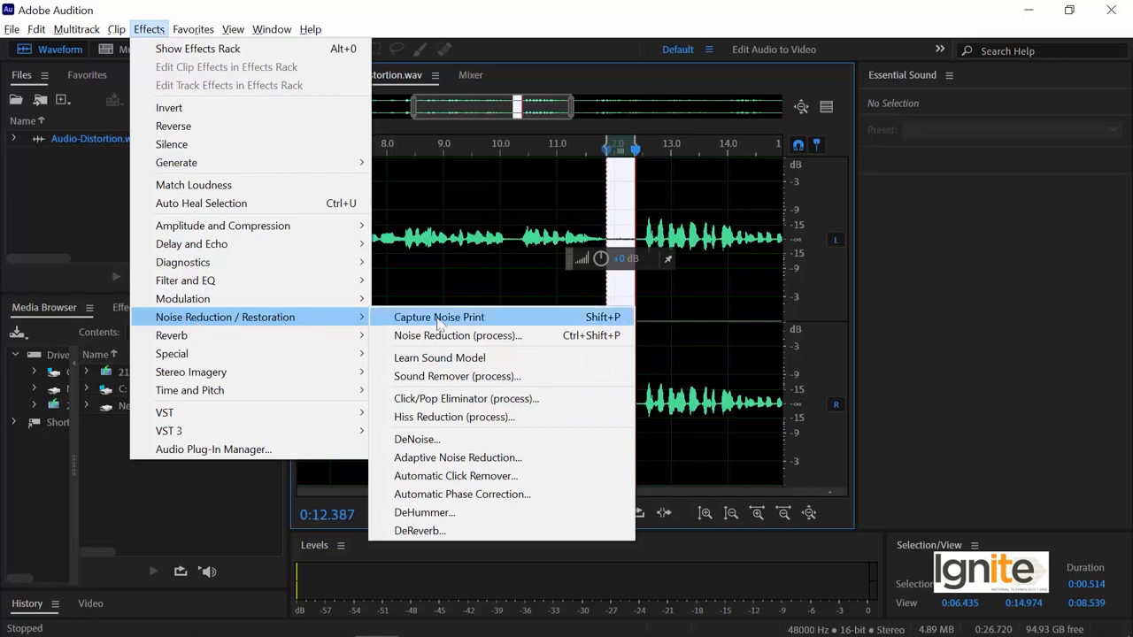
pyautogui.click(526, 320)
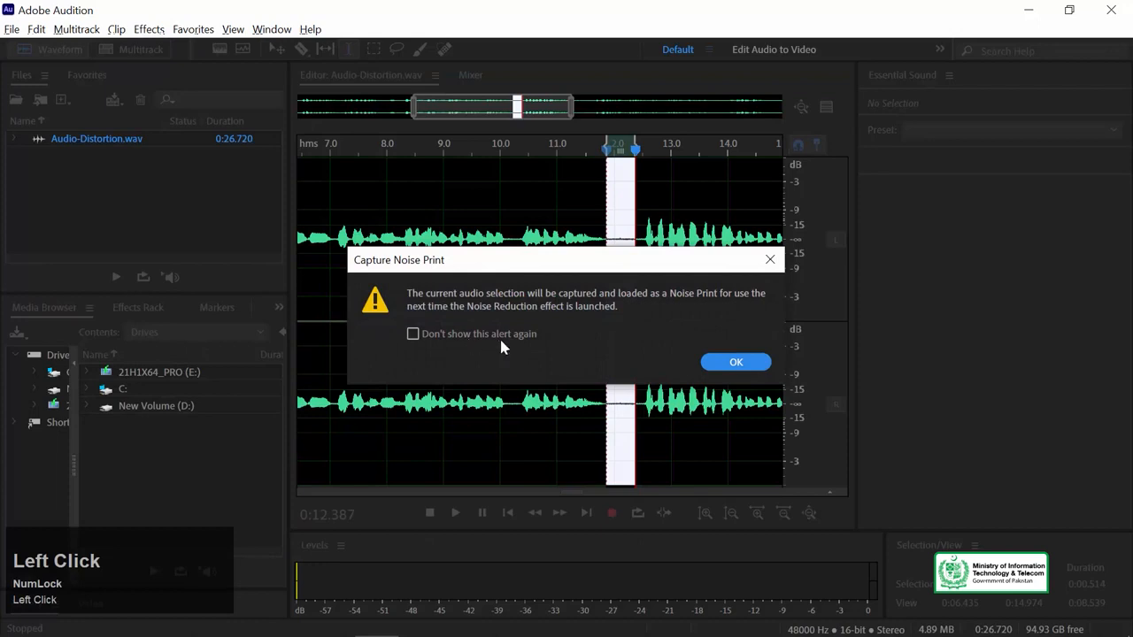
pyautogui.click(735, 363)
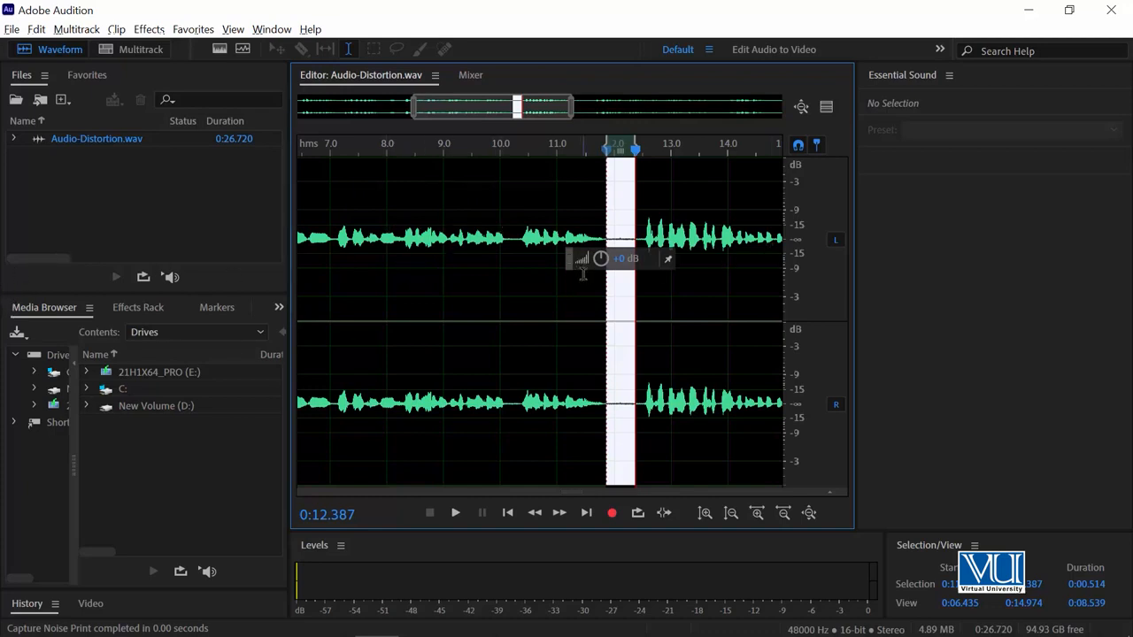
# Step: Select the entire Audio-Distortion waveform and open the Noise Reduction (process) effect for it
pyautogui.hotkey('ctrl', 'a')
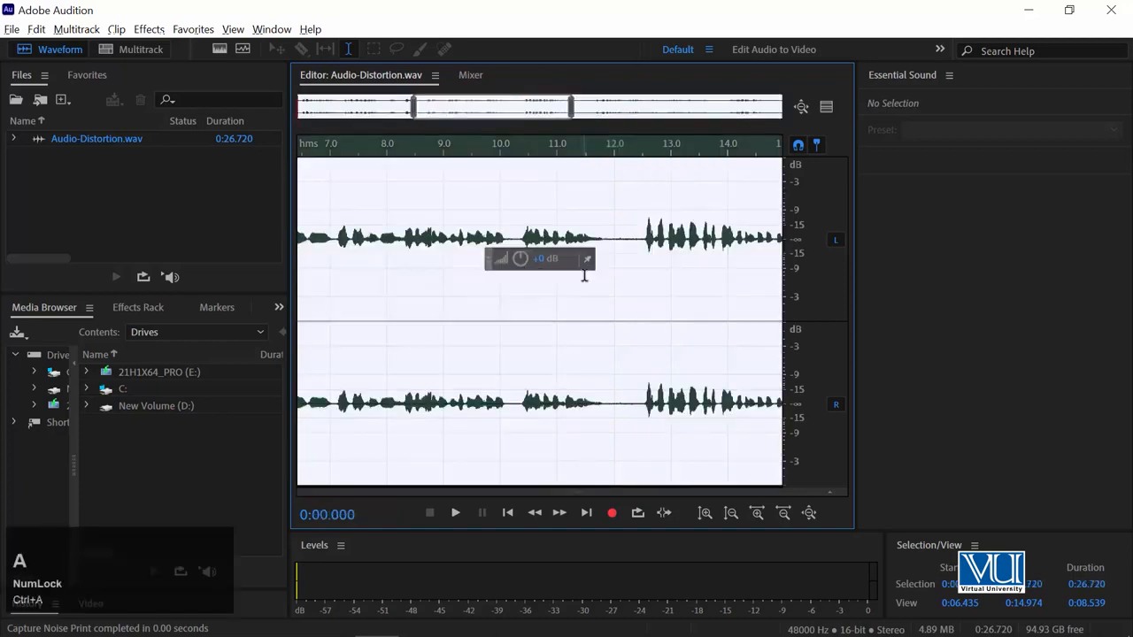
pyautogui.press('-')
pyautogui.press('-')
pyautogui.press('-')
pyautogui.press('-')
pyautogui.press('-')
pyautogui.press('-')
pyautogui.press('-')
pyautogui.press('-')
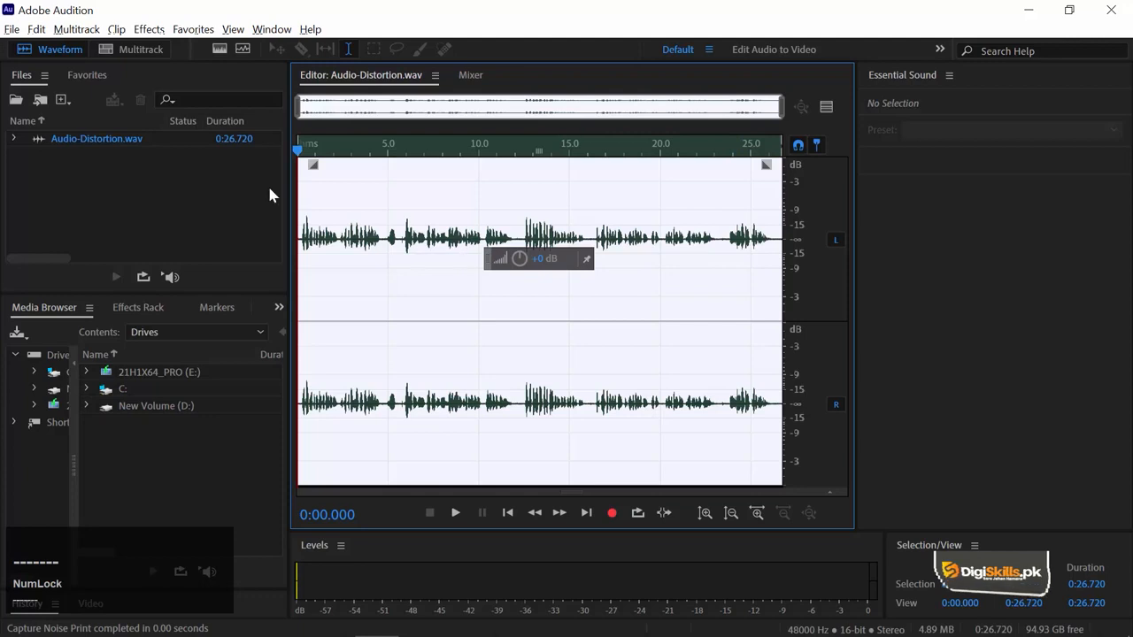
pyautogui.click(145, 31)
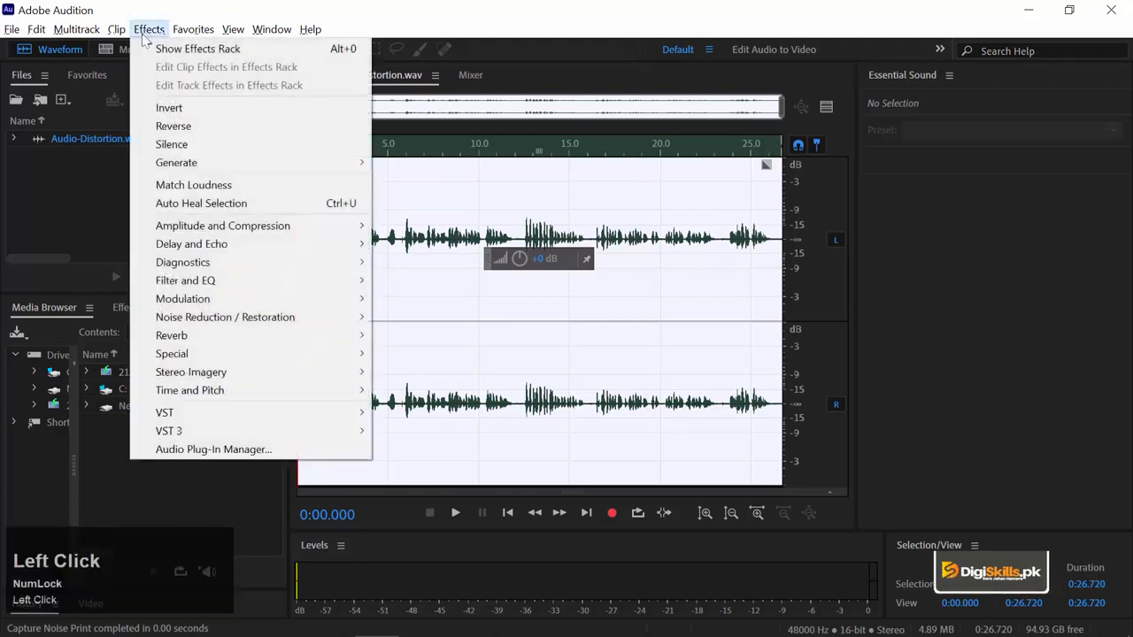
pyautogui.moveTo(237, 317)
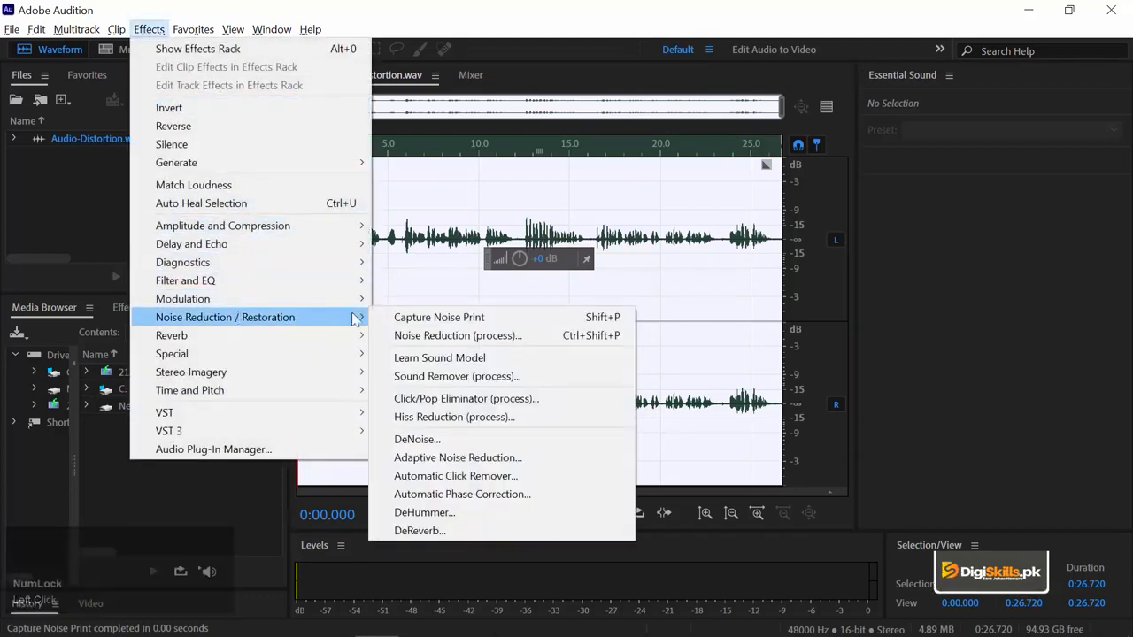
pyautogui.click(541, 342)
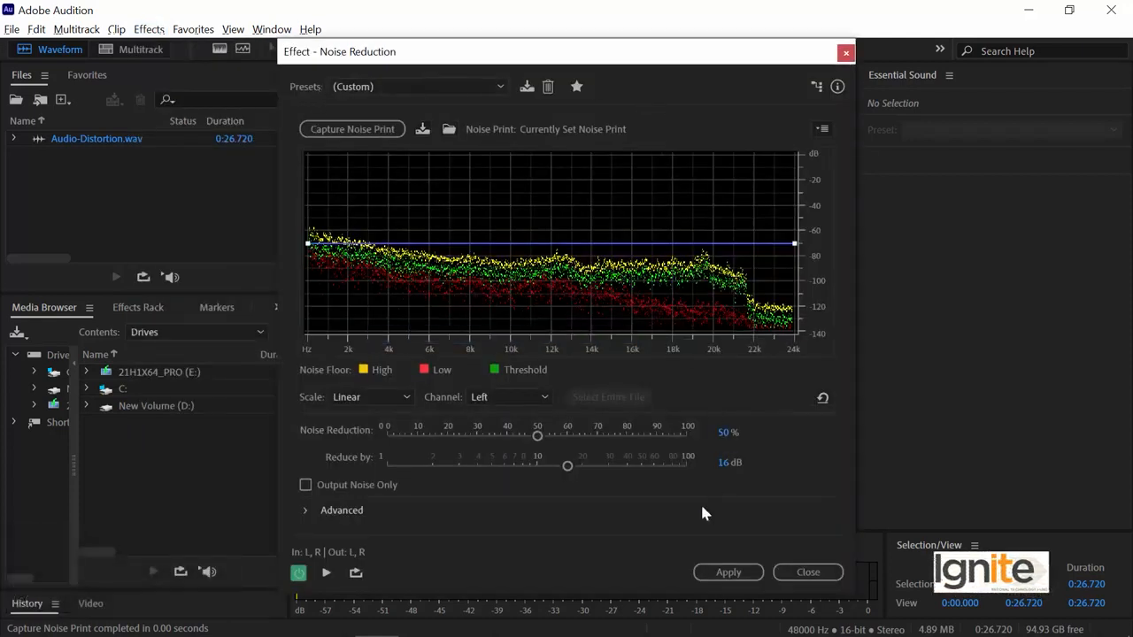
# Step: Set Noise Reduction to 69% in the effect settings and start previewing the audio
pyautogui.moveTo(337, 431); pyautogui.dragTo(303, 430)
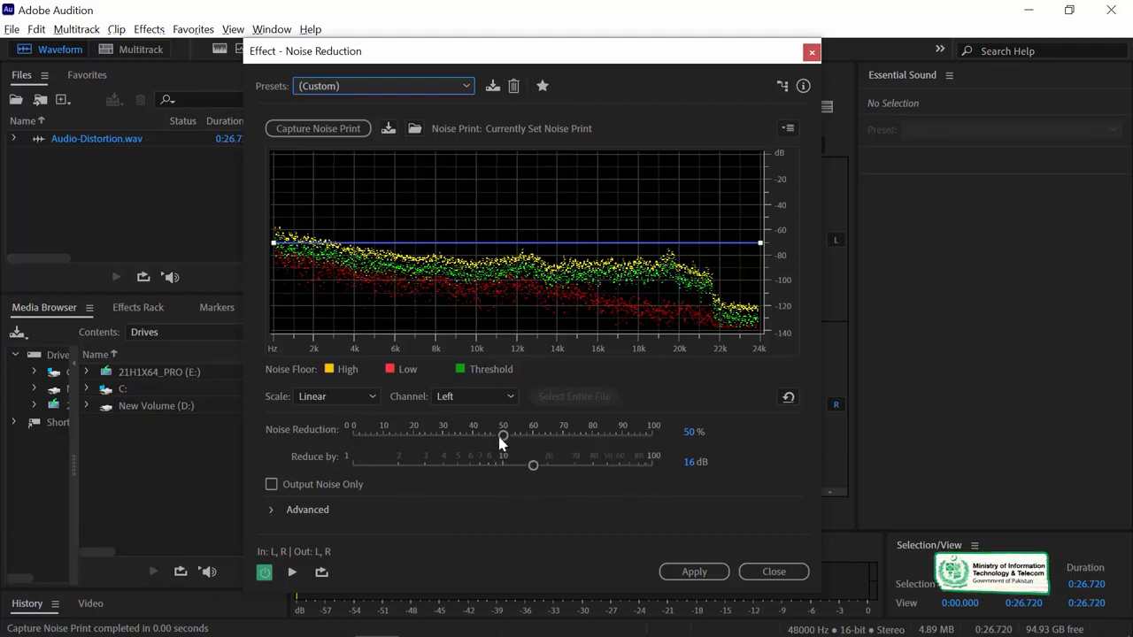
pyautogui.moveTo(510, 437); pyautogui.dragTo(566, 436)
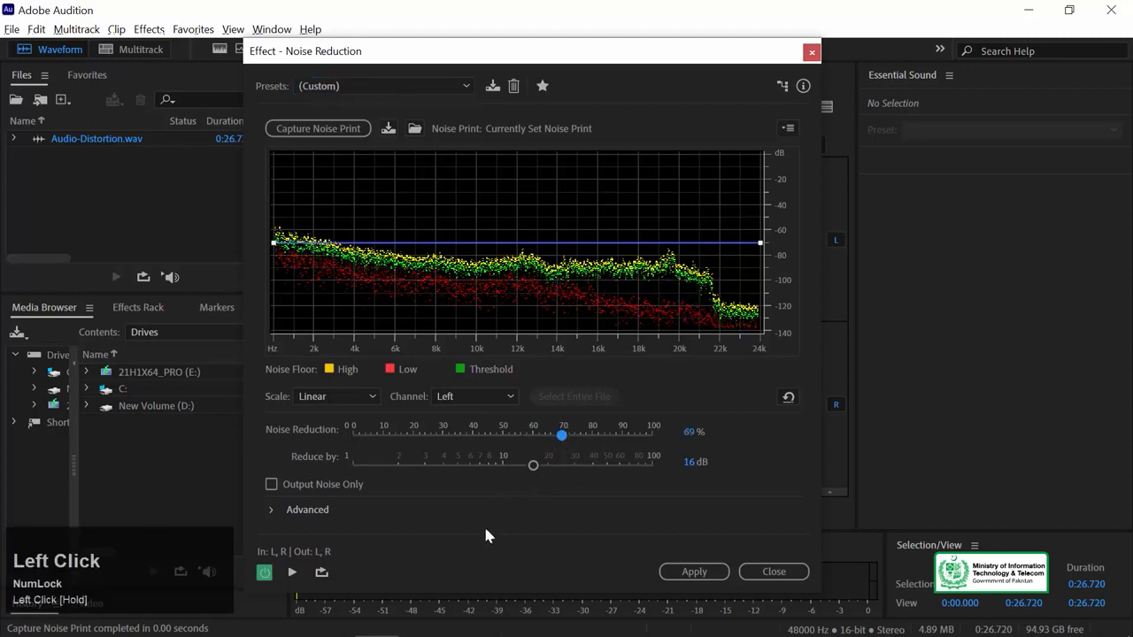
pyautogui.click(292, 573)
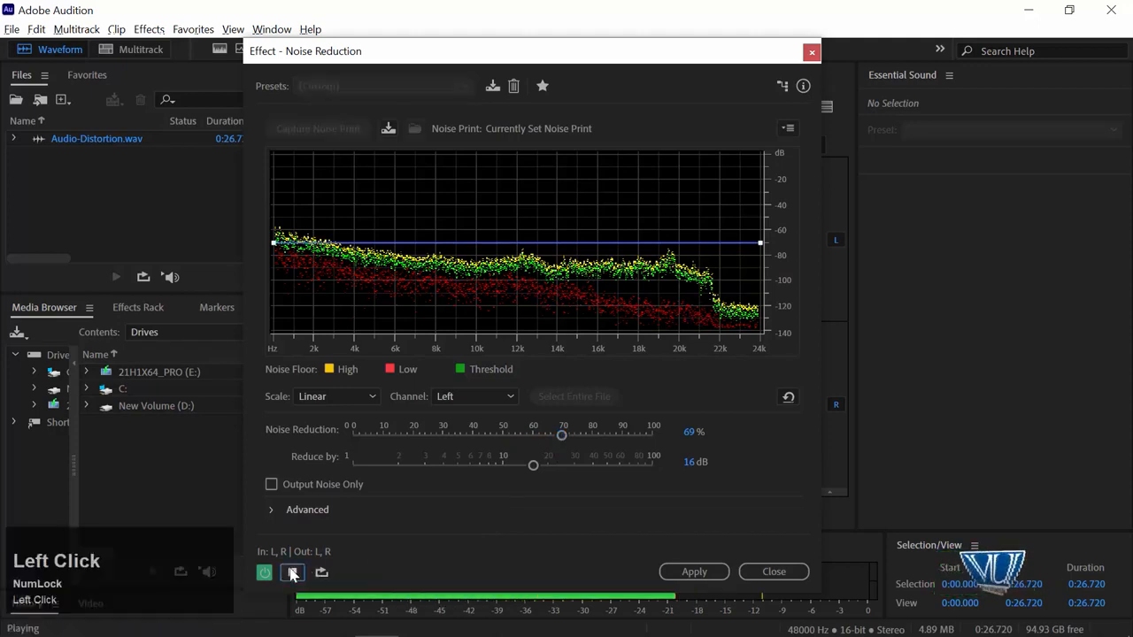
# Step: Try Reduce by at about 9.1 dB and Noise Reduction at 81%, and preview the result
pyautogui.moveTo(532, 465); pyautogui.dragTo(493, 469)
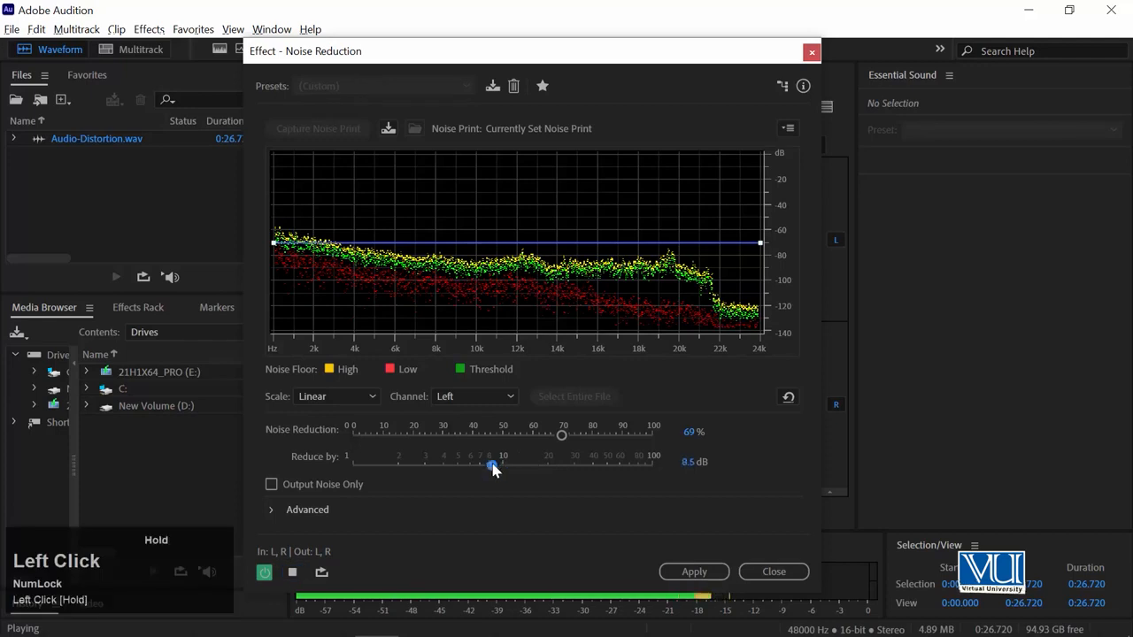
pyautogui.press('space')
pyautogui.moveTo(561, 435); pyautogui.dragTo(594, 435)
pyautogui.press('space')
pyautogui.press('space')
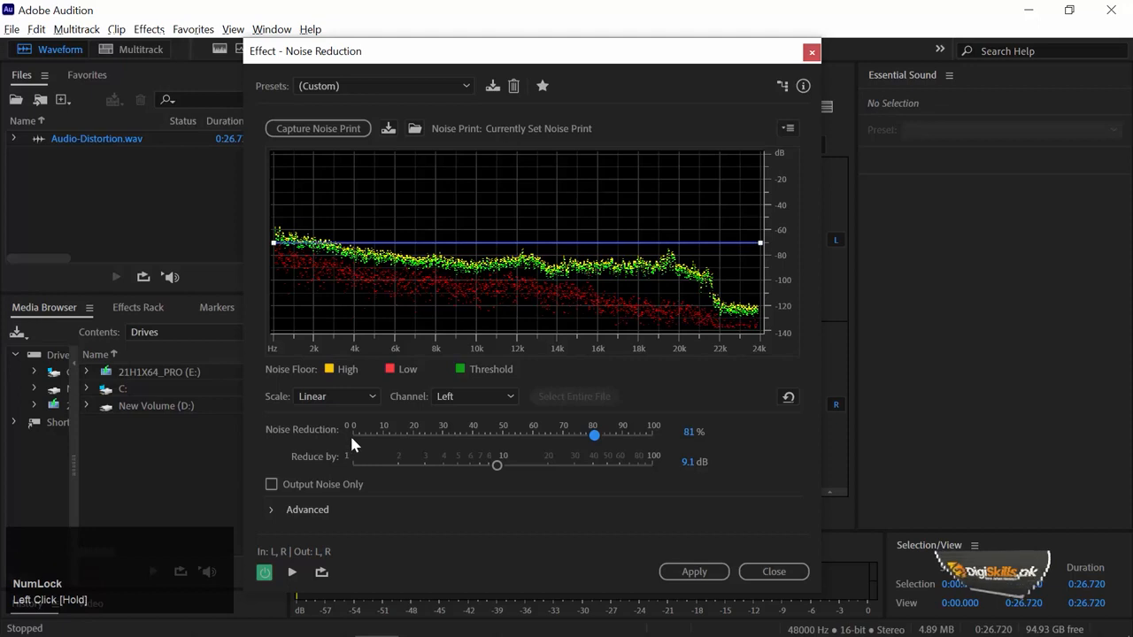
# Step: Set Noise Reduction to 70% and Reduce by to 16.4 dB, and preview the audio with these settings
pyautogui.click(569, 433)
pyautogui.moveTo(575, 437); pyautogui.dragTo(568, 437)
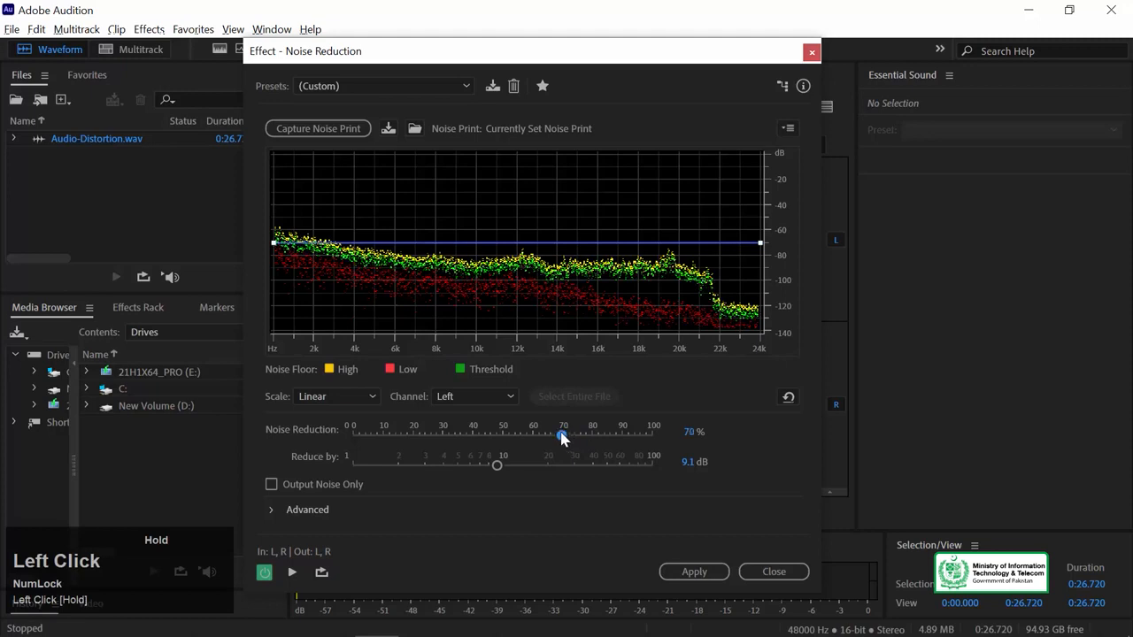
pyautogui.moveTo(566, 439); pyautogui.dragTo(561, 436)
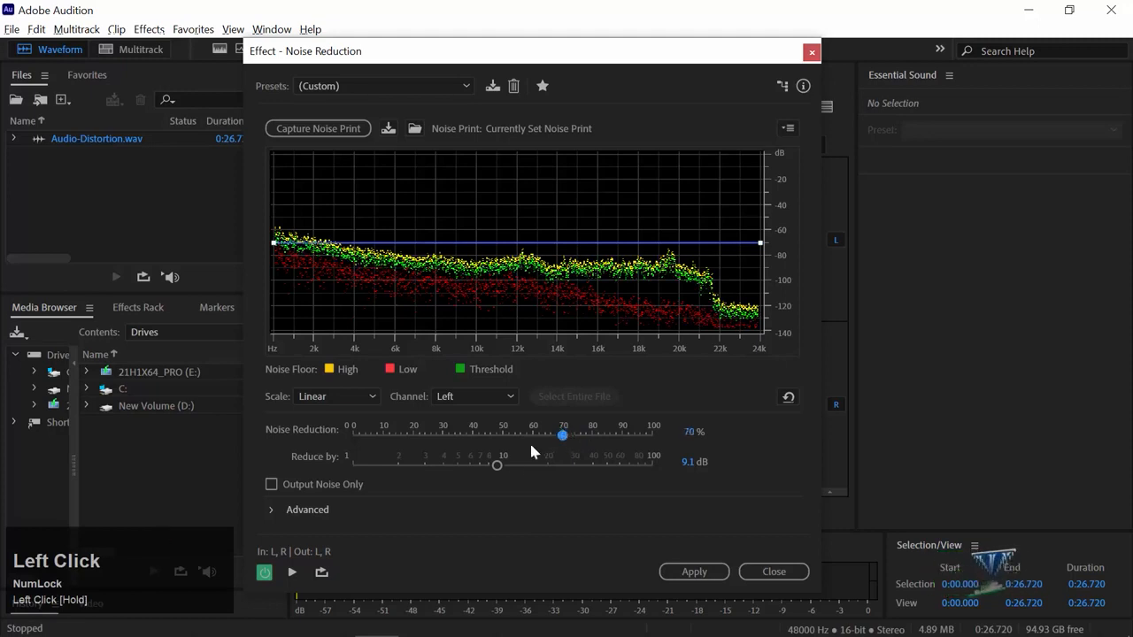
pyautogui.moveTo(496, 466); pyautogui.dragTo(536, 473)
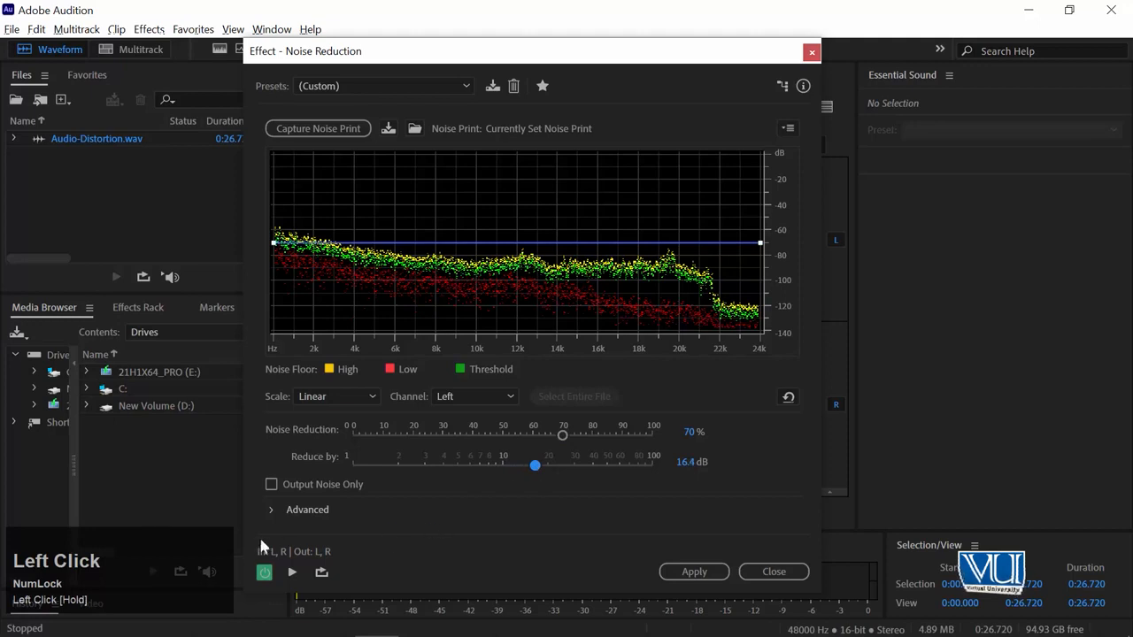
pyautogui.click(292, 573)
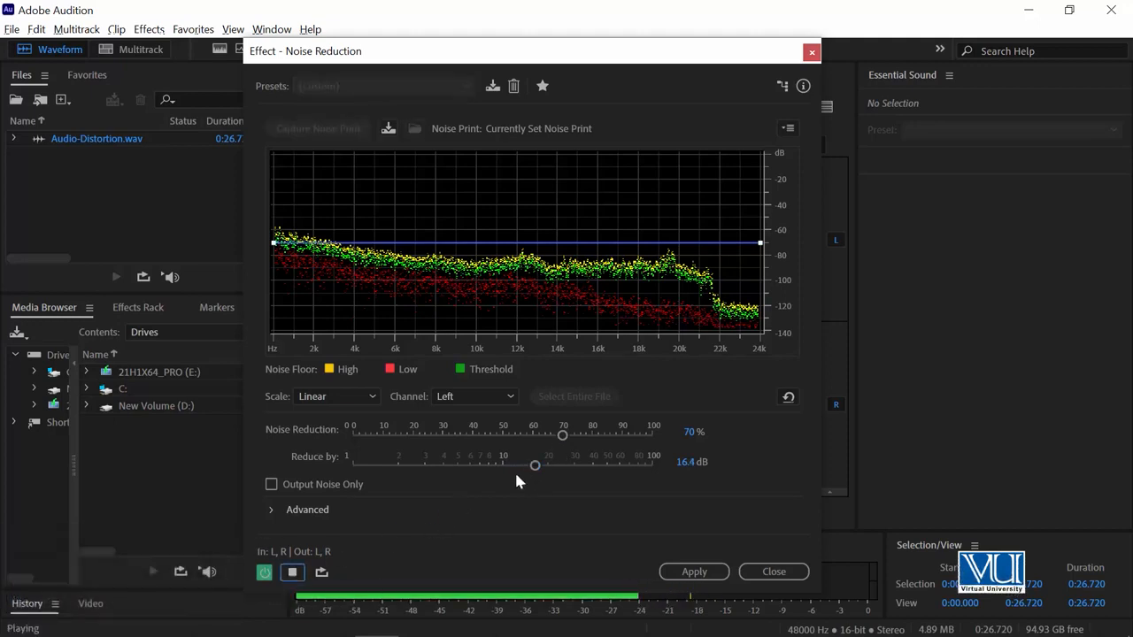
# Step: Lower Reduce by to 8 dB, preview the audio, and apply the noise reduction to the Audio-Distortion waveform
pyautogui.moveTo(534, 466); pyautogui.dragTo(485, 467)
pyautogui.press('space')
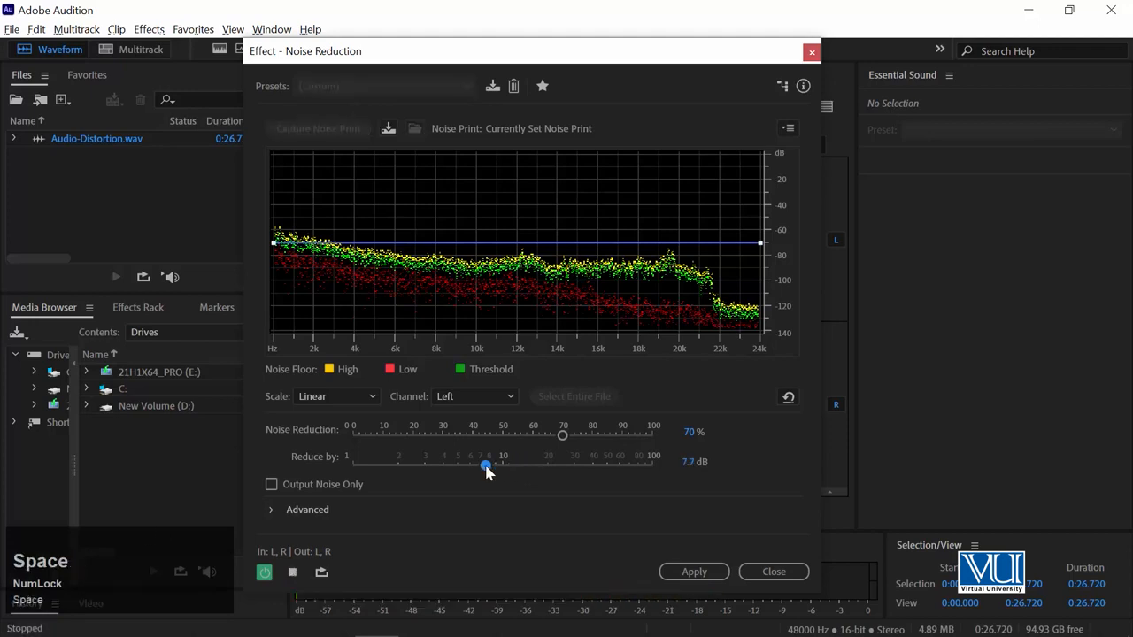
pyautogui.moveTo(486, 466)
pyautogui.mouseDown()
pyautogui.moveTo(611, 466)
pyautogui.moveTo(492, 475)
pyautogui.mouseUp()
pyautogui.press('space')
pyautogui.press('space')
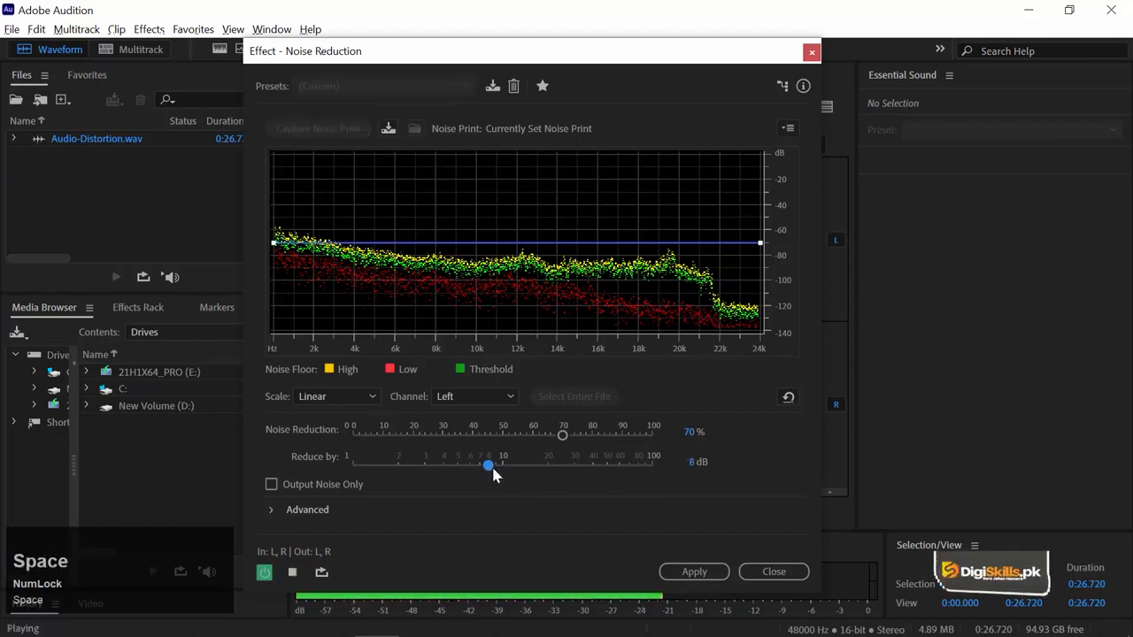
pyautogui.press('space')
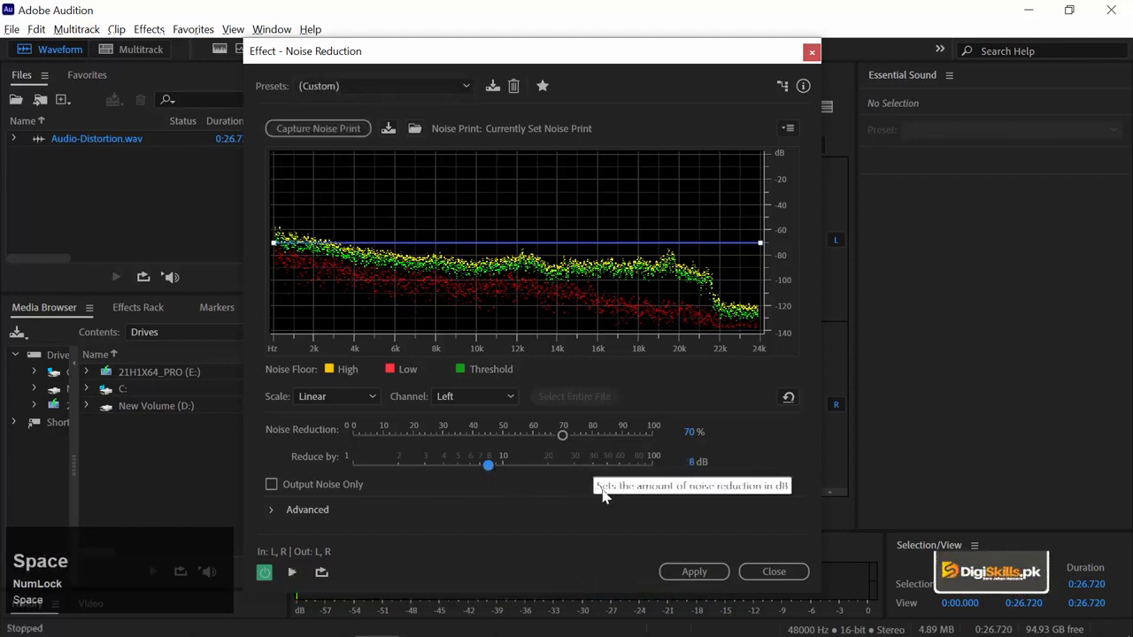
pyautogui.click(694, 571)
# Step: Play back the processed waveform from just before the speech that starts after the 12-second mark, and stop at about 0:23
pyautogui.click(520, 405)
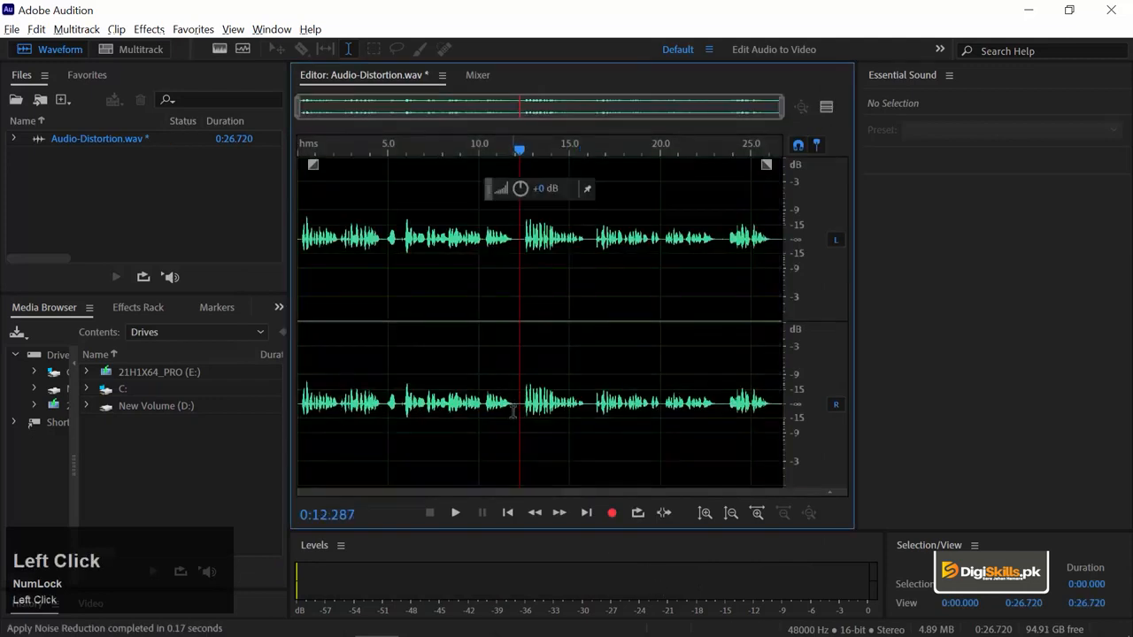
pyautogui.press('=')
pyautogui.press('=')
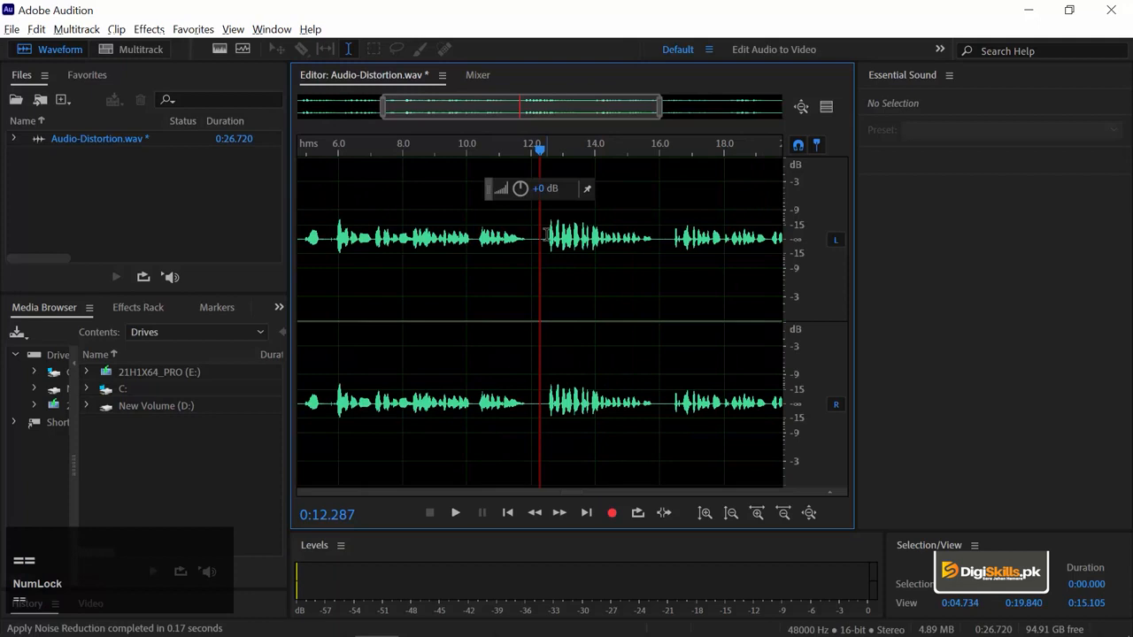
pyautogui.click(546, 236)
pyautogui.press('space')
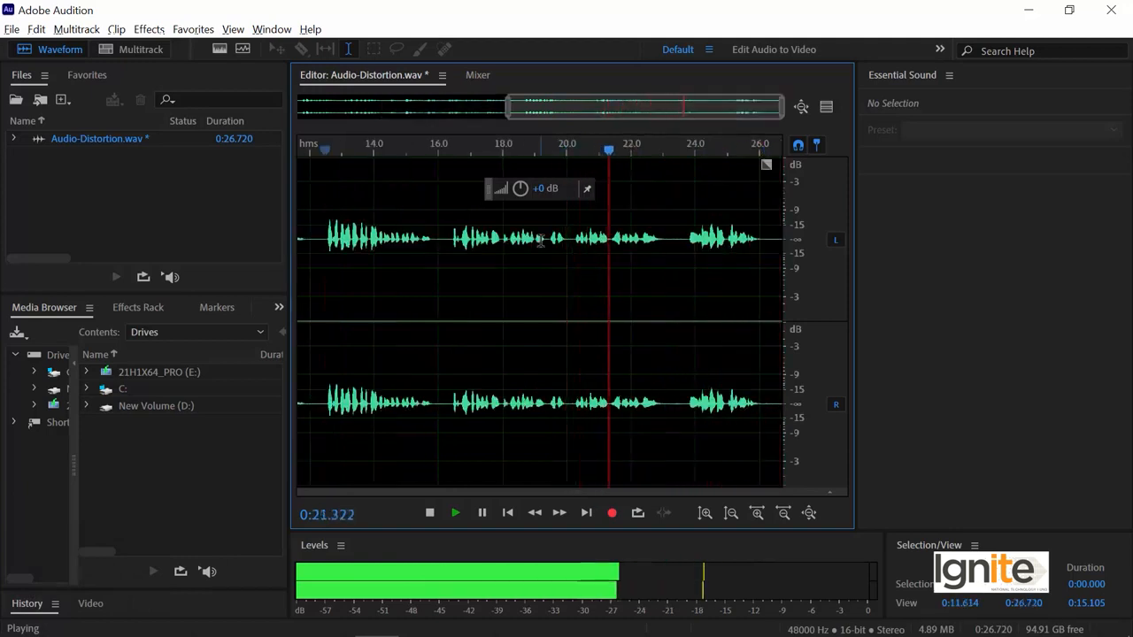
pyautogui.press('space')
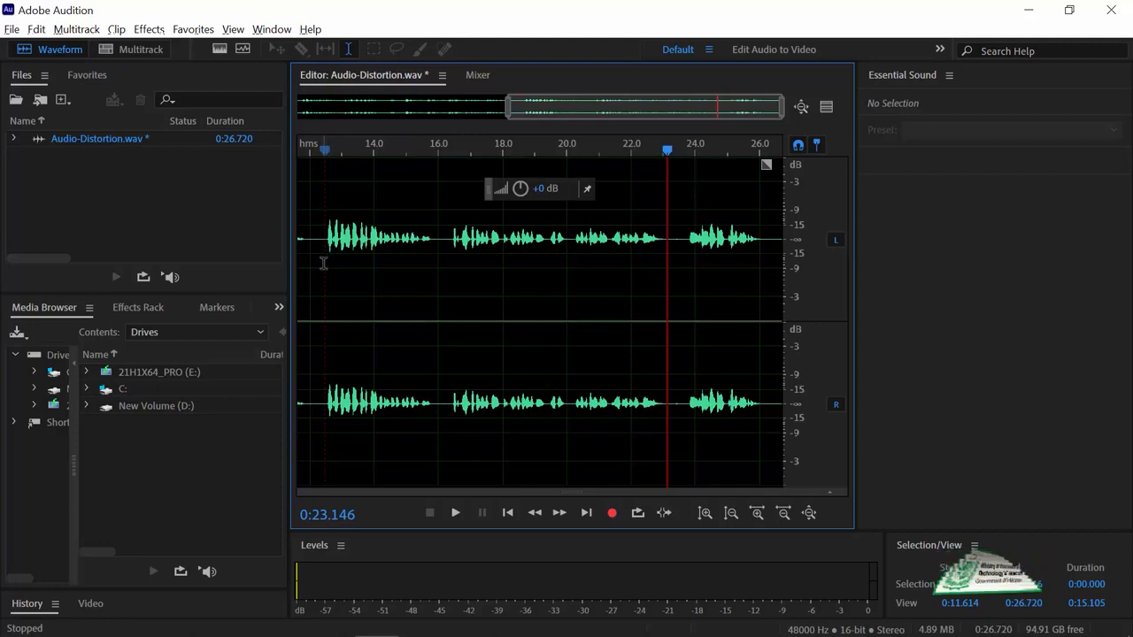
# Step: Save Audio-Distortion.wav and switch to Adobe Premiere Pro
pyautogui.press('ctrl')
pyautogui.press('Num_Lock')
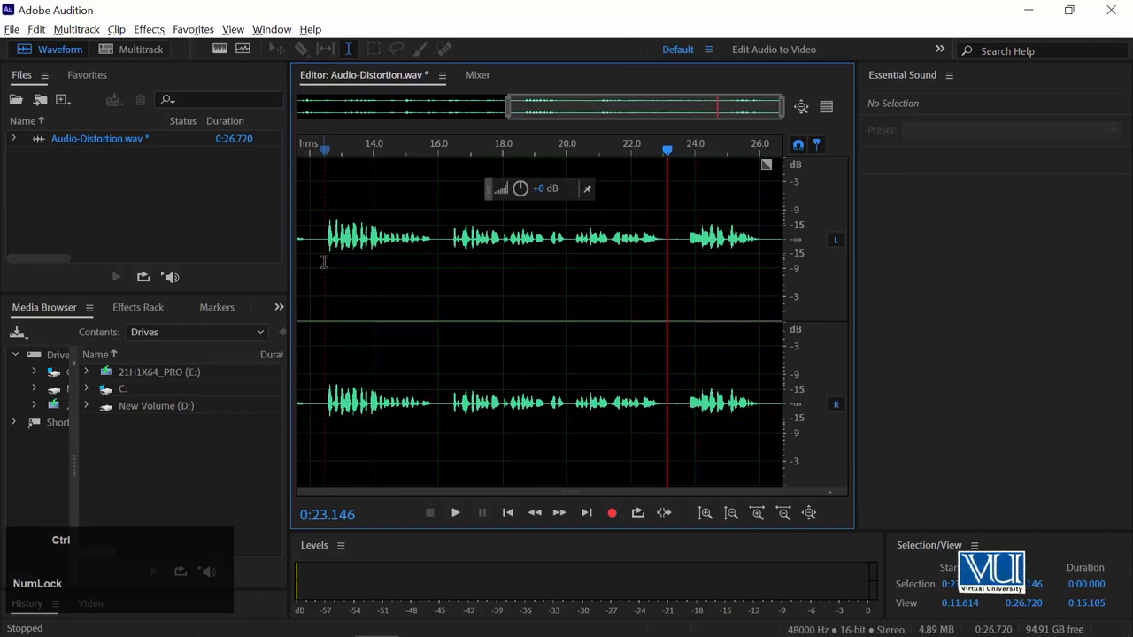
pyautogui.hotkey('ctrl', 's')
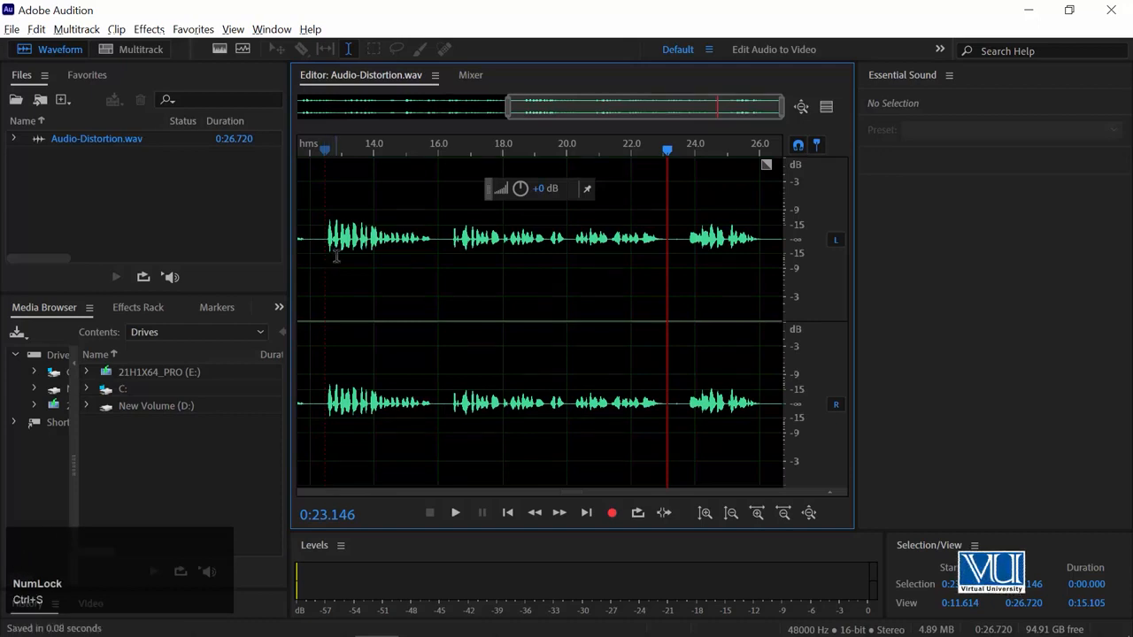
pyautogui.hotkey('alt', 'Tab')
pyautogui.hotkey('alt', 'Tab')
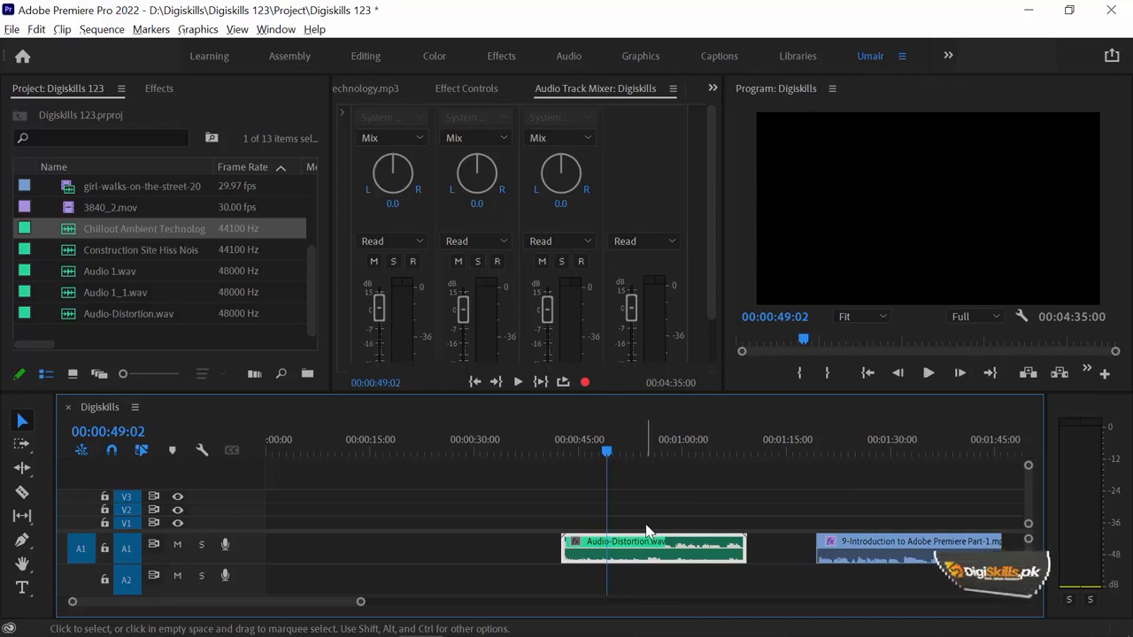
# Step: Duplicate the Audio-Distortion.wav clip from track A1 onto track A2 directly beneath the original in the Digiskills sequence
pyautogui.click(653, 458)
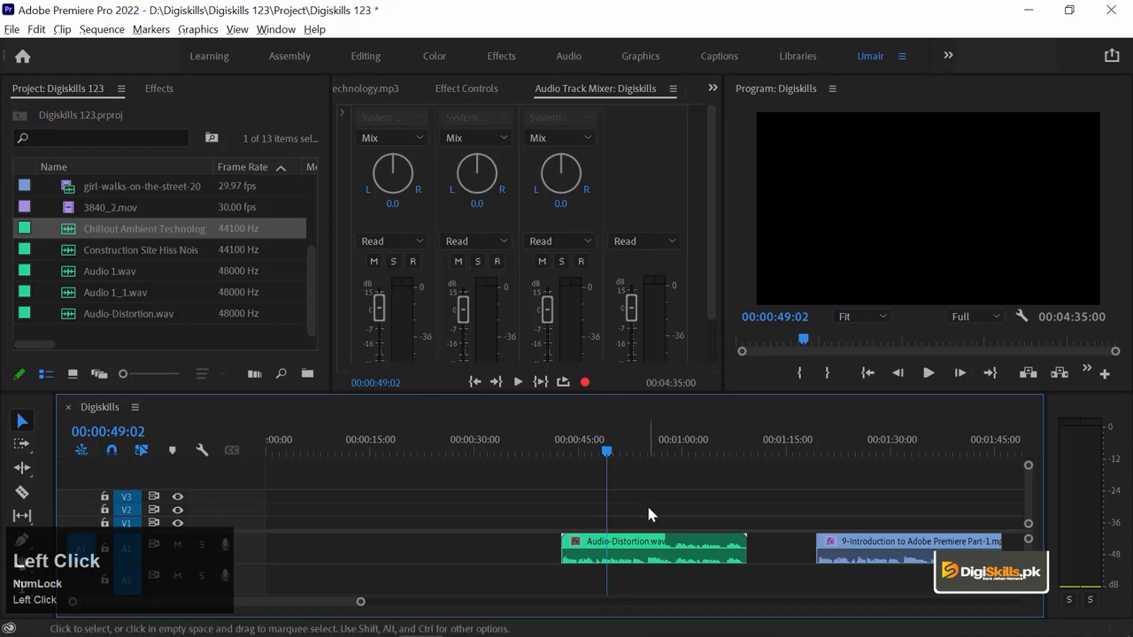
pyautogui.click(646, 555)
pyautogui.press('-')
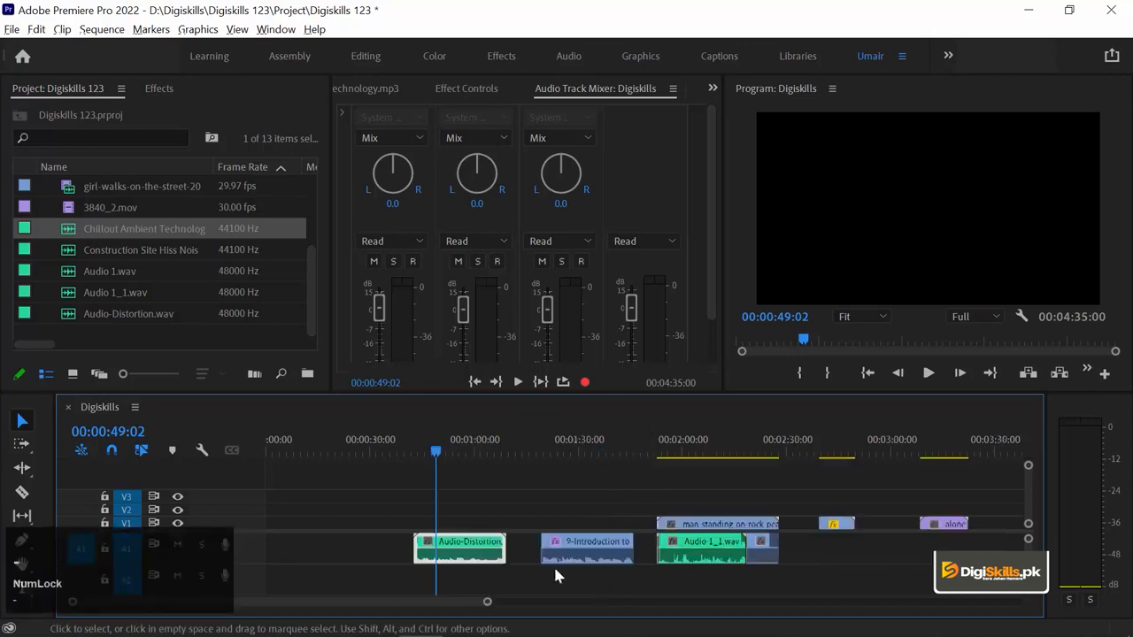
pyautogui.moveTo(229, 530); pyautogui.dragTo(229, 517)
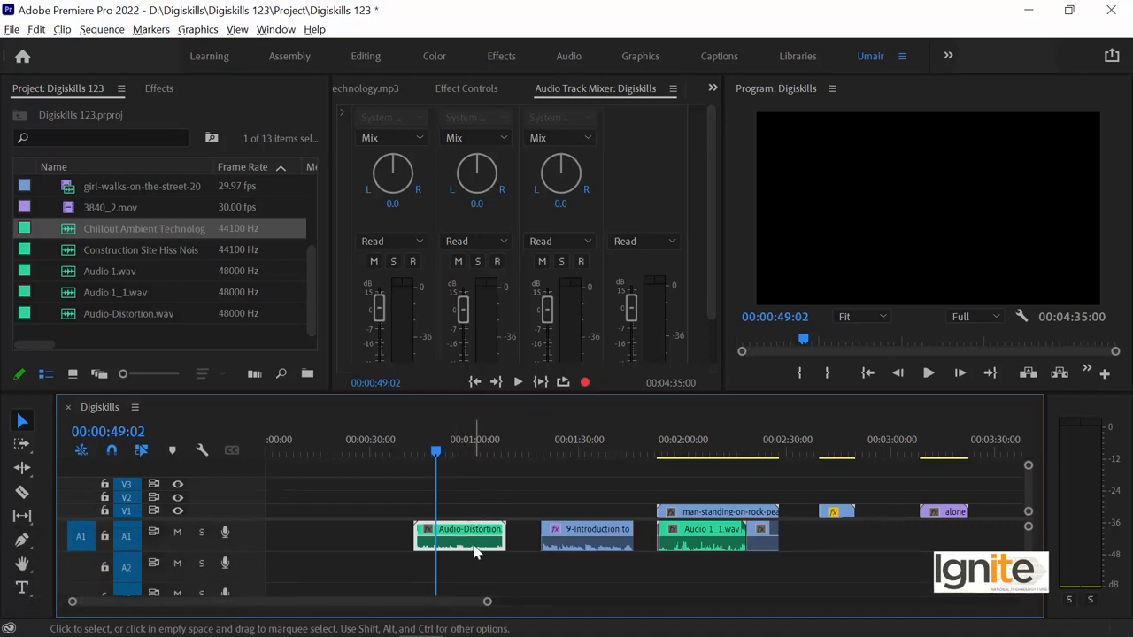
pyautogui.moveTo(455, 553); pyautogui.dragTo(466, 565)
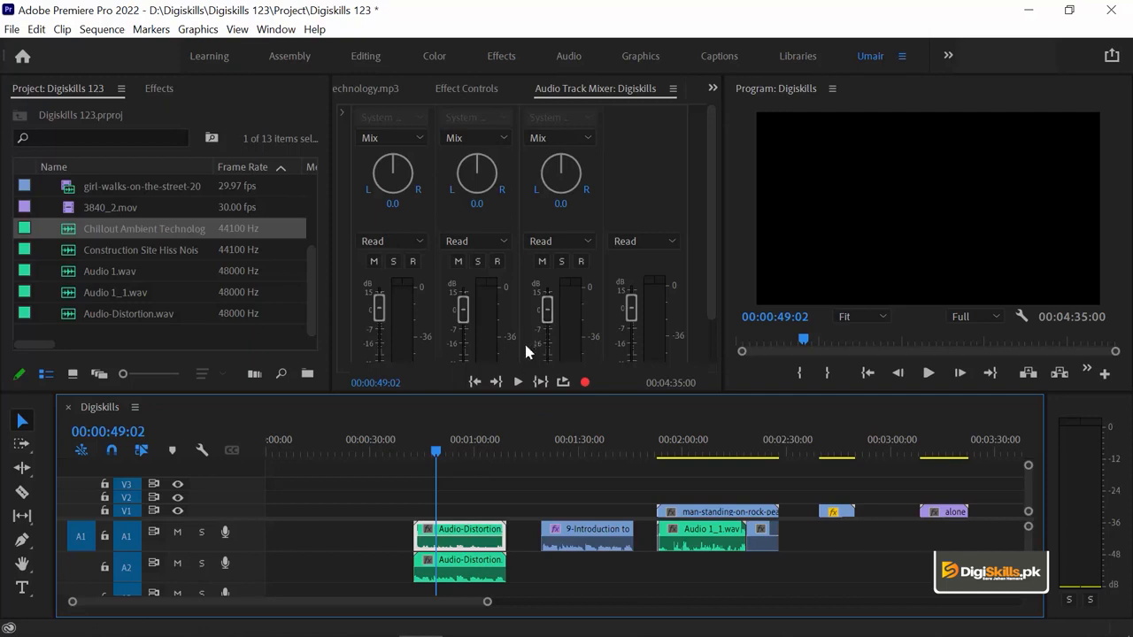
# Step: Disable the Audio-Distortion clip on track A1
pyautogui.click(481, 573)
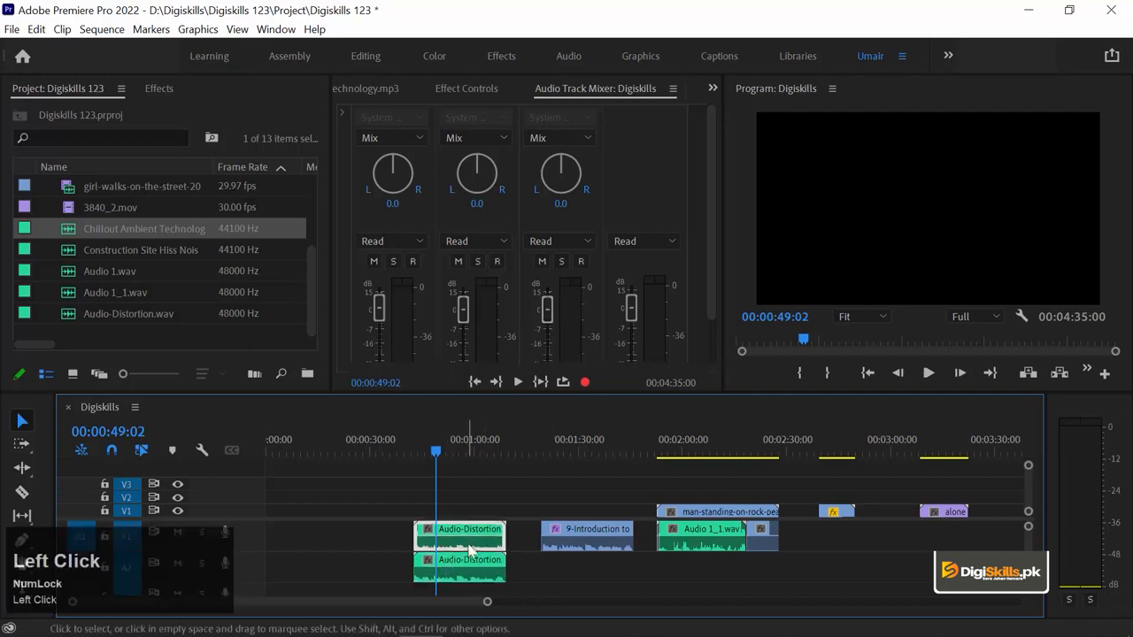
pyautogui.rightClick(469, 550)
pyautogui.click(520, 297)
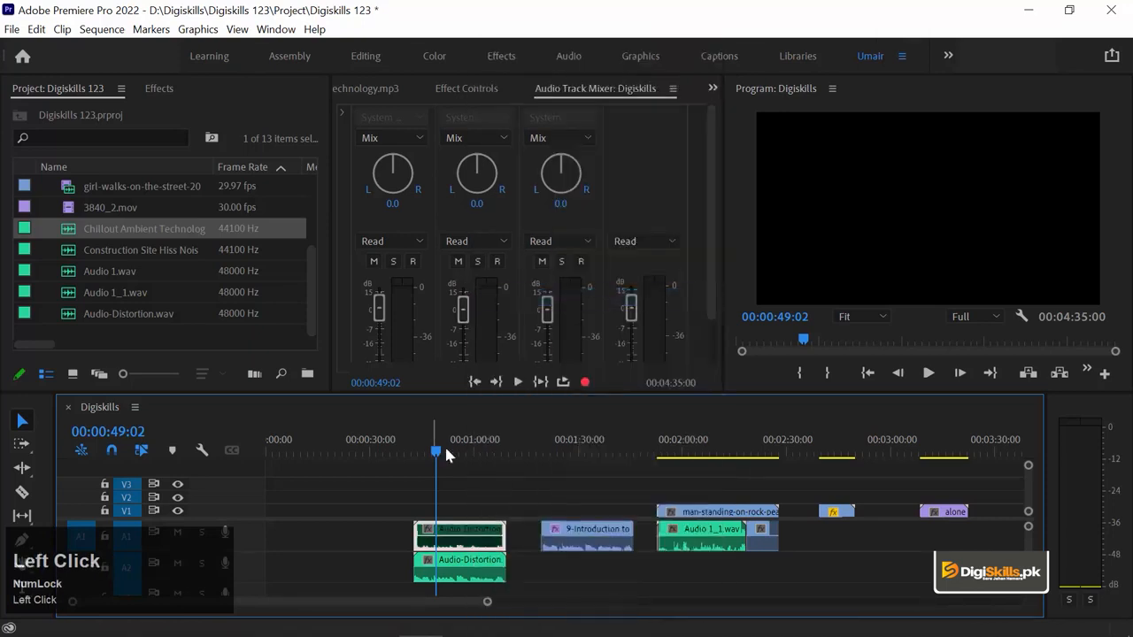
# Step: Select the Audio-Distortion clip on track A2 and switch to Adobe Audition
pyautogui.click(453, 480)
pyautogui.click(465, 574)
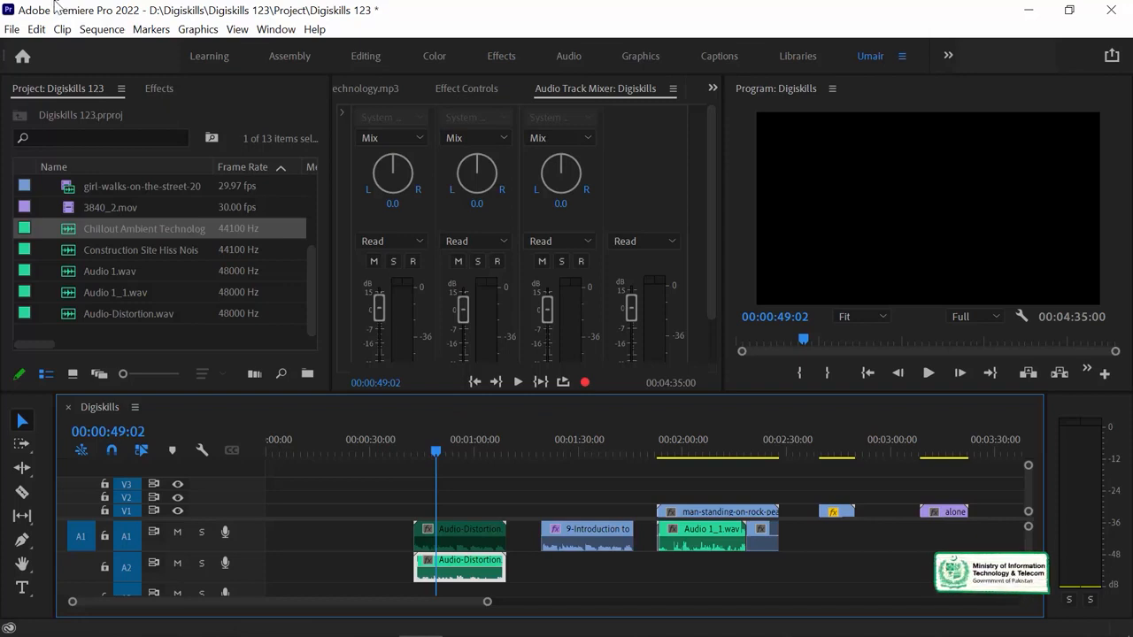
pyautogui.hotkey('alt', 'Tab')
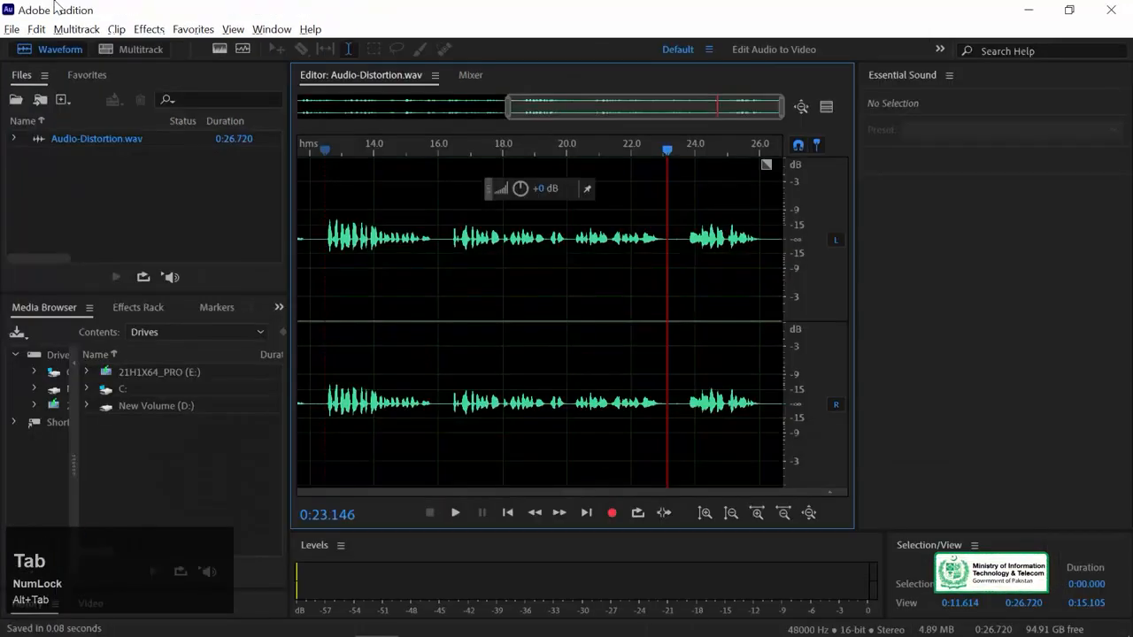